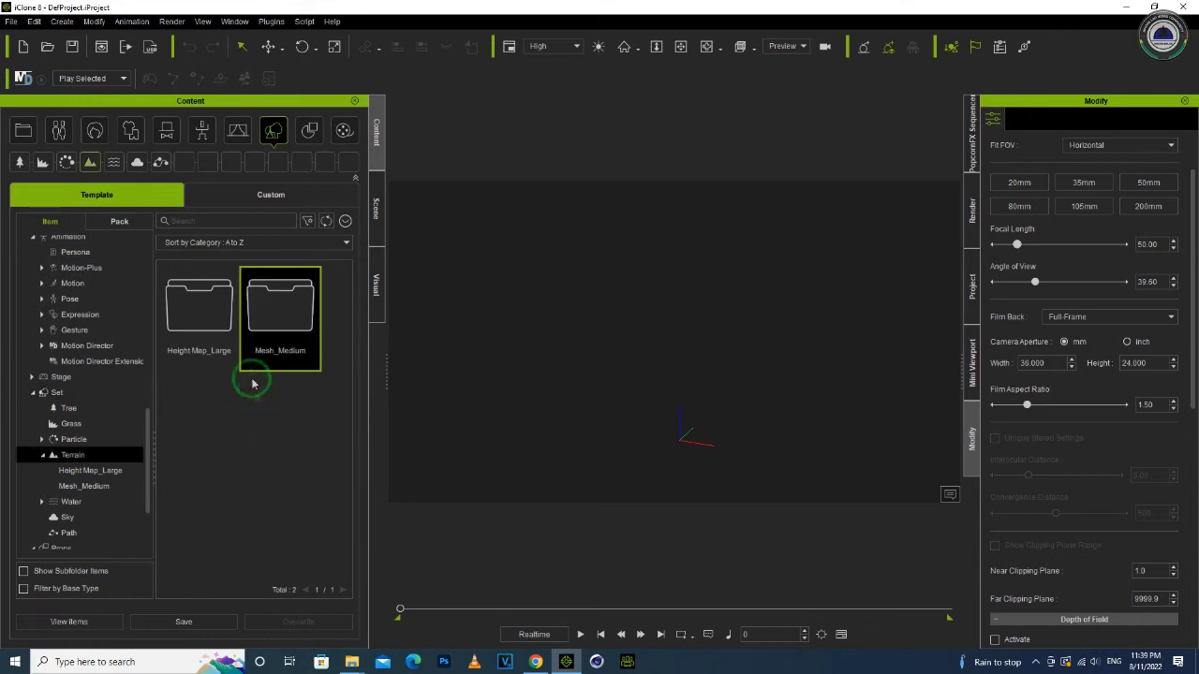
Step: Add the Butte terrain from the Height Map_Large templates to the scene
double_click(219, 310)
left_click(289, 306)
left_click_drag(289, 306, 768, 402)
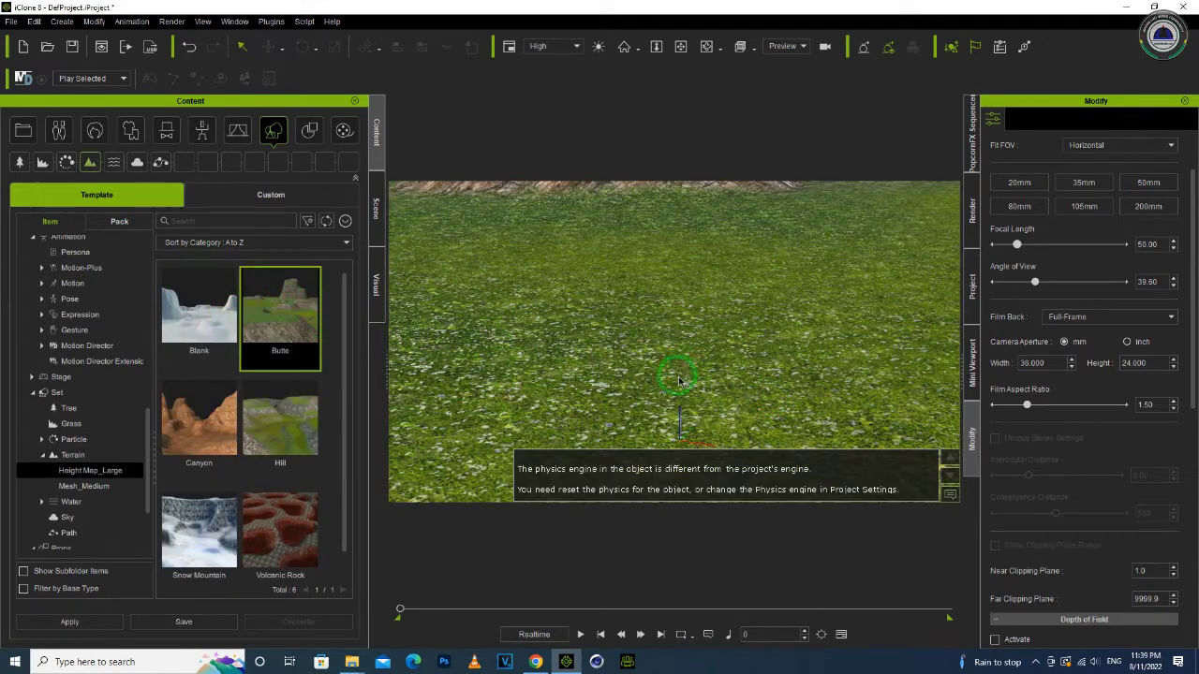
Step: Try the Cloudy sky template and the Cloudless sky template over the terrain
left_click(74, 522)
scroll(235, 422, "down", 1)
left_click(267, 485)
left_click_drag(296, 401, 786, 365)
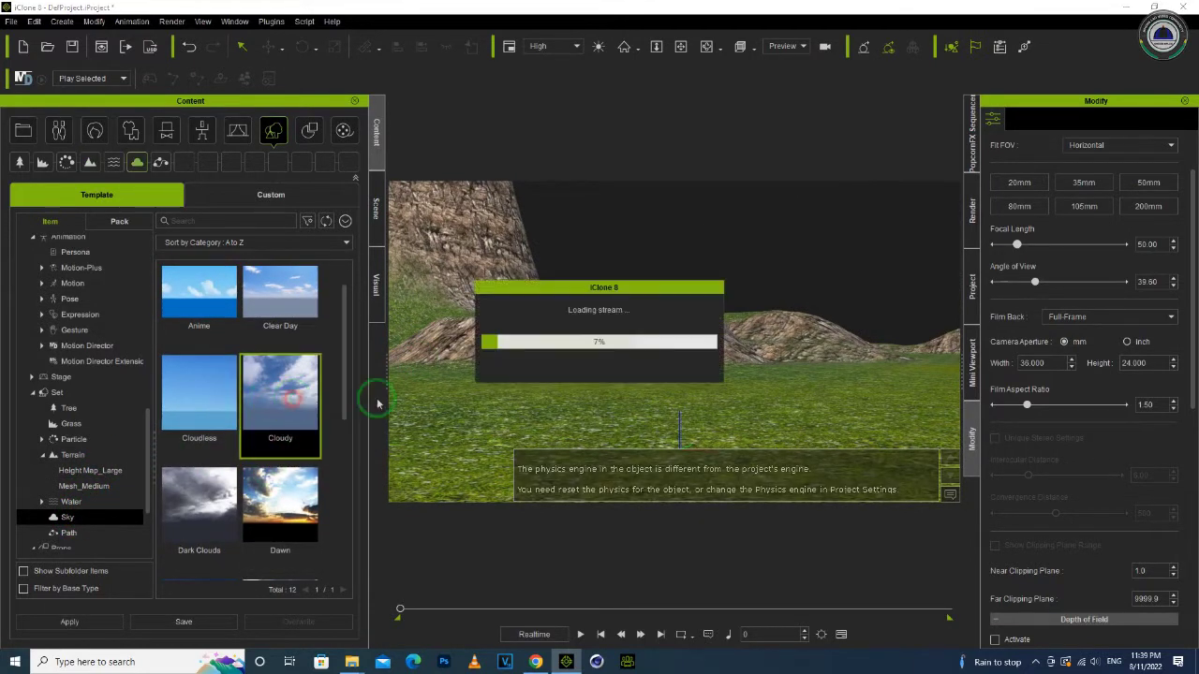
right_click_drag(818, 380, 552, 379)
double_click(215, 402)
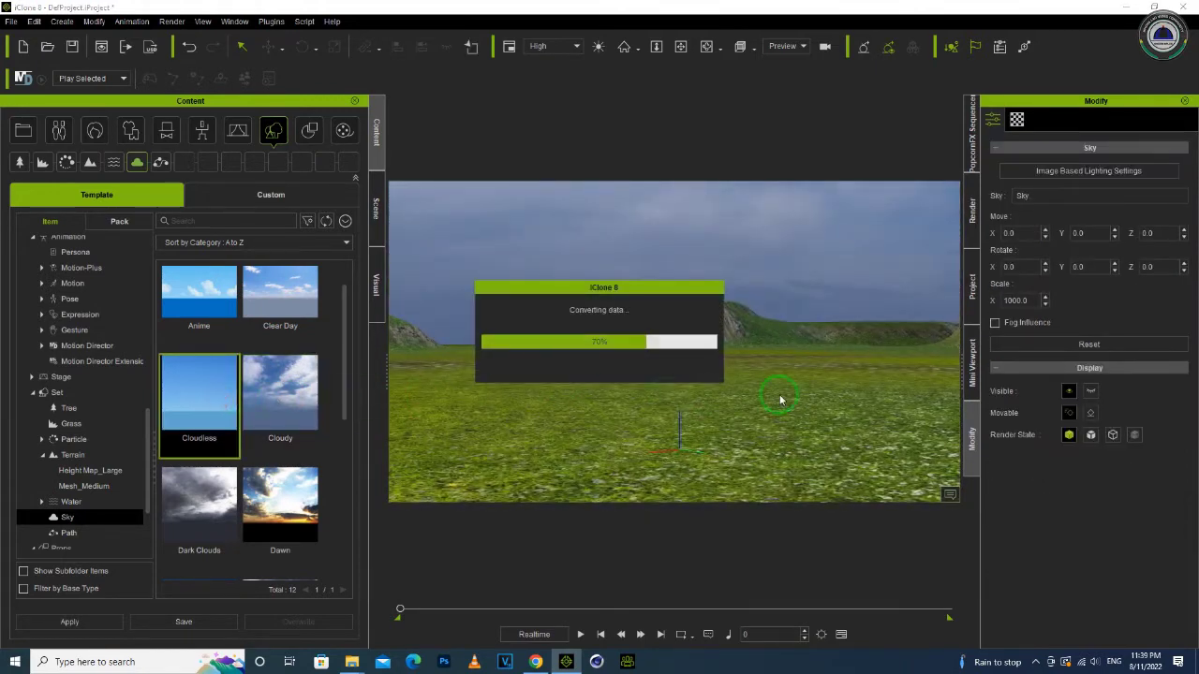
right_click_drag(811, 404, 415, 377)
Step: Apply the Clear Day sky to the scene and show its texture settings
double_click(280, 305)
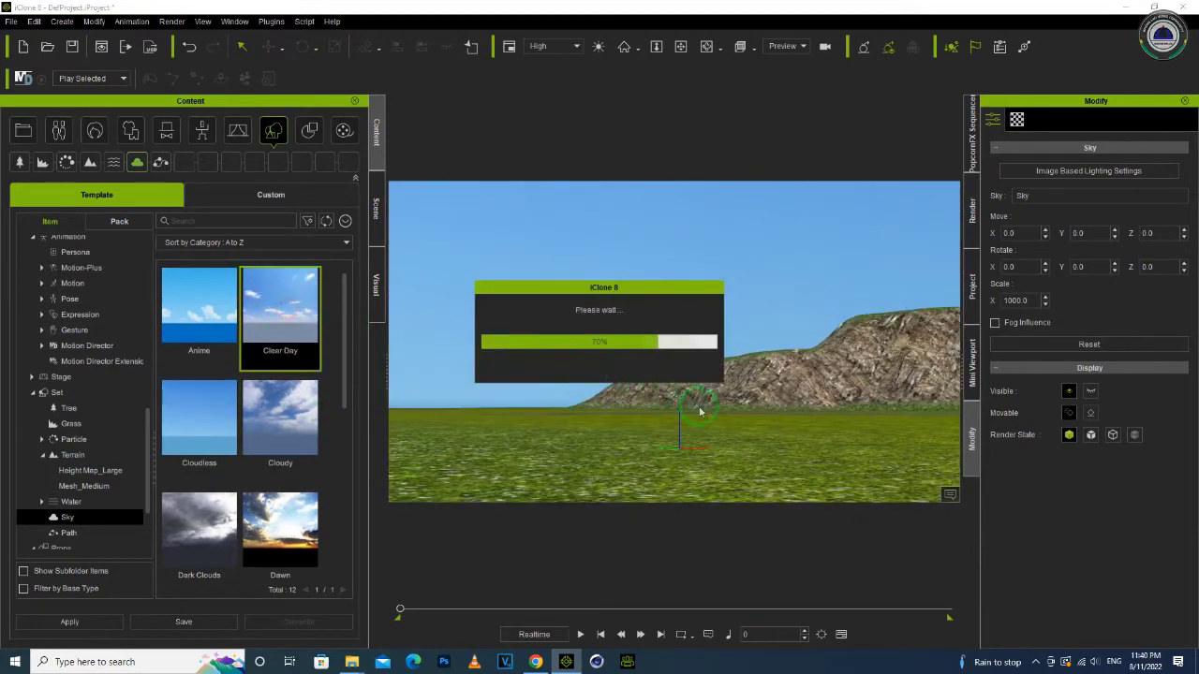
right_click_drag(795, 429, 731, 366)
left_click(1017, 120)
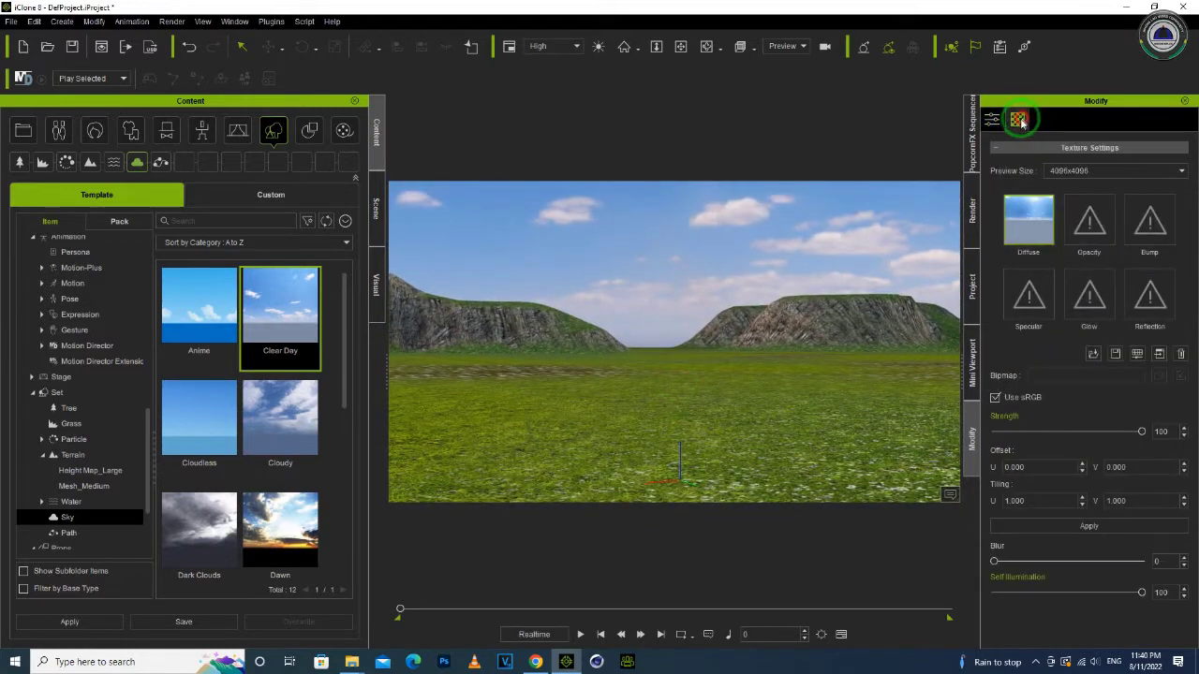
Step: Replace the decal texture of the Butte terrain's Height Map 04 material with 17.png from the Texture1 Grass folder
left_click(374, 213)
left_click(94, 299)
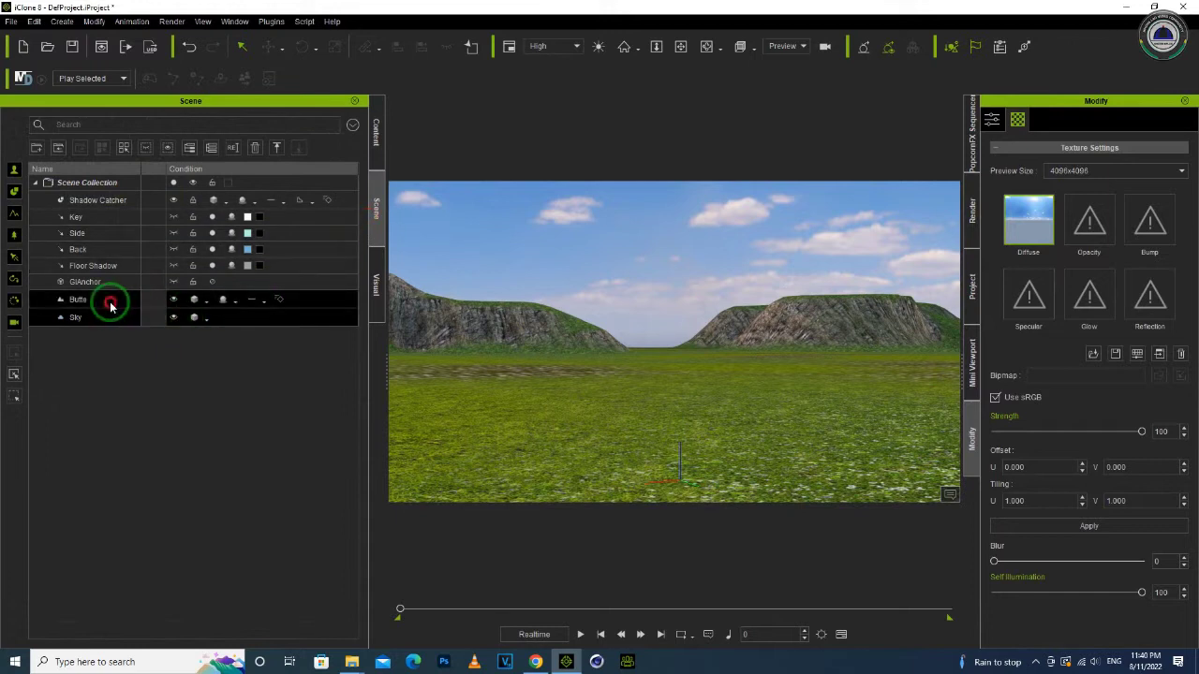
left_click(1017, 119)
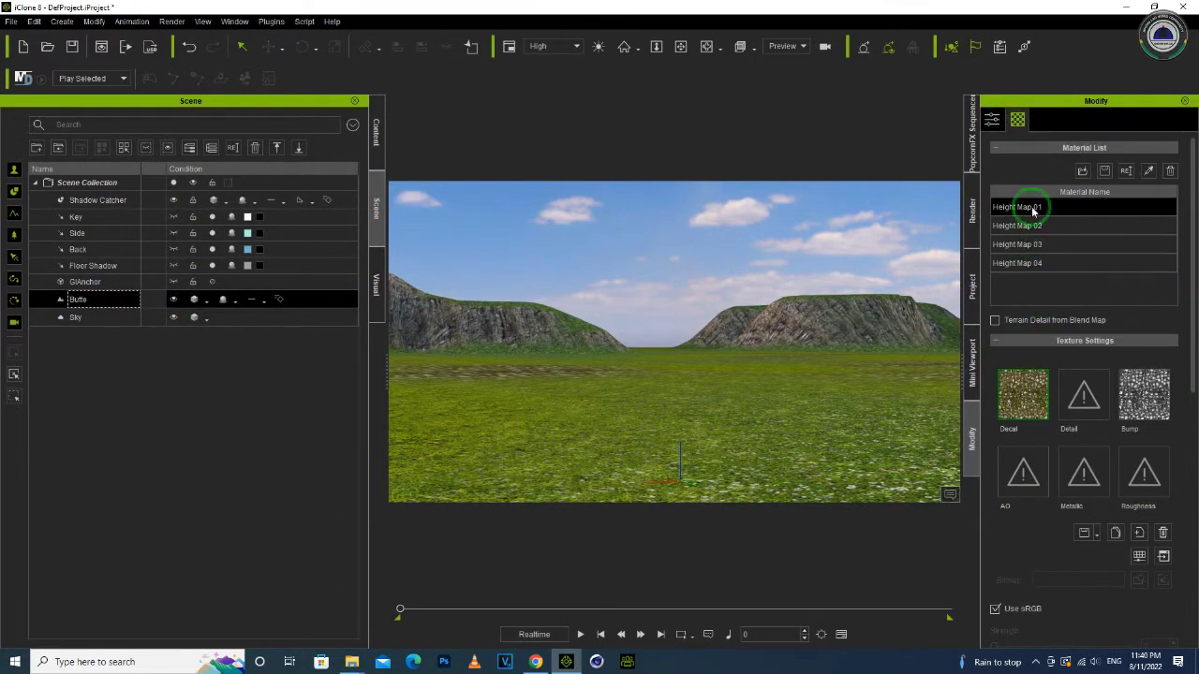
left_click(1029, 263)
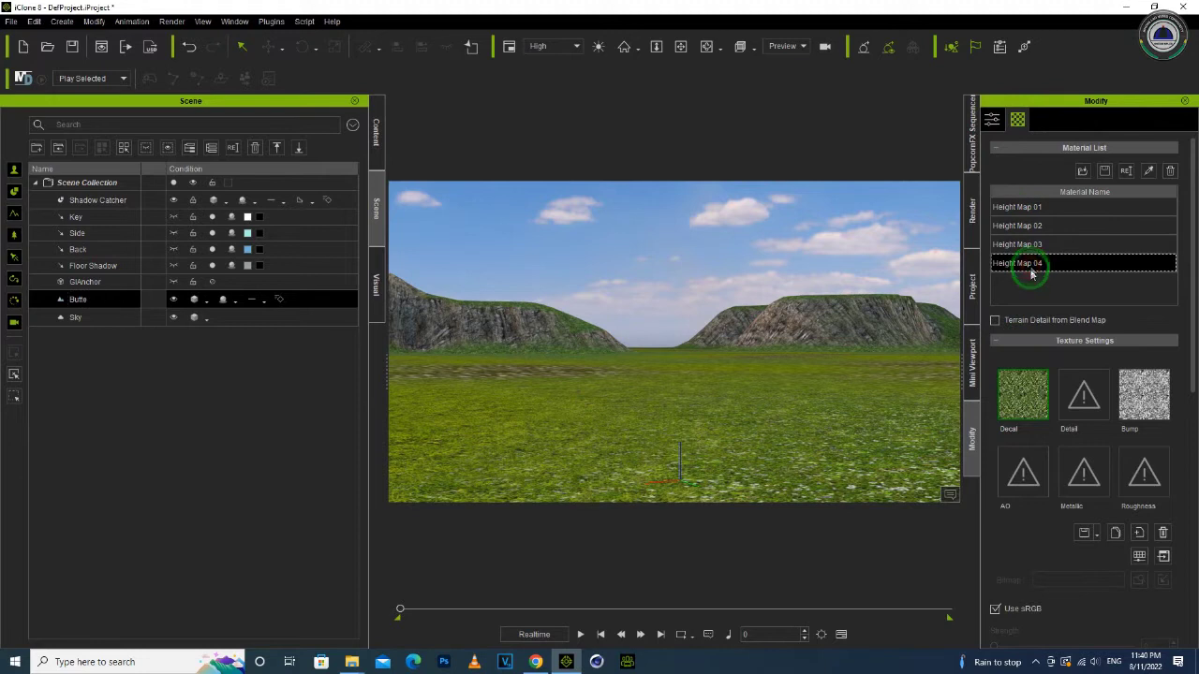
double_click(1029, 400)
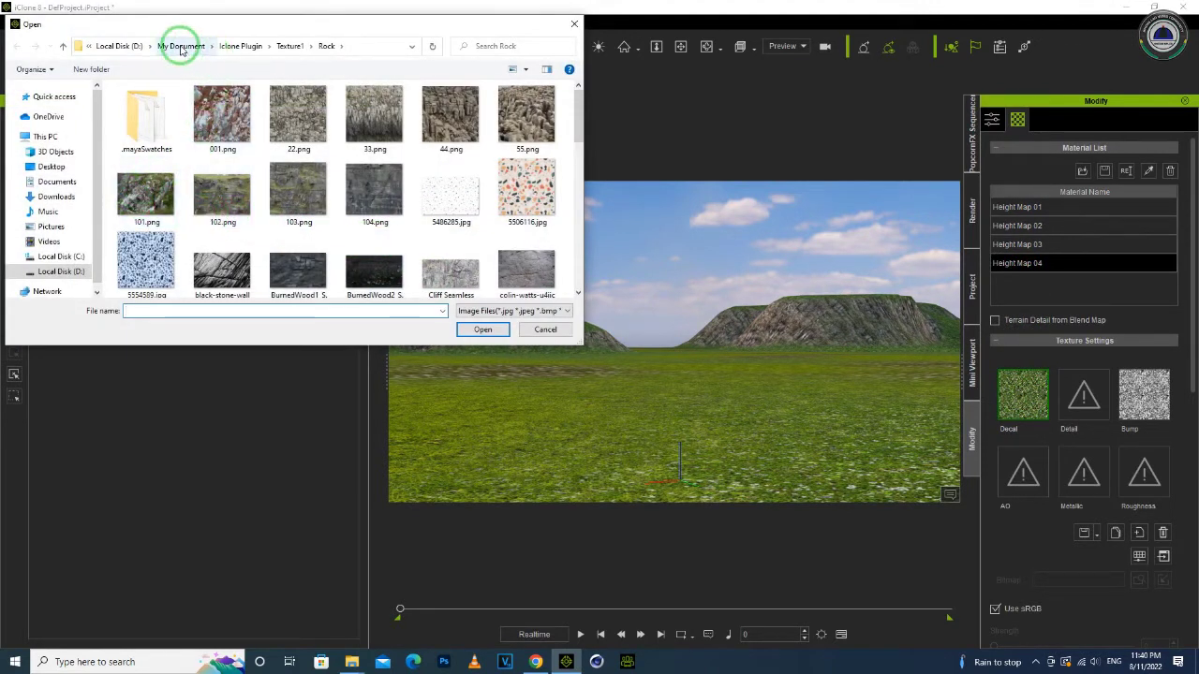
left_click(292, 49)
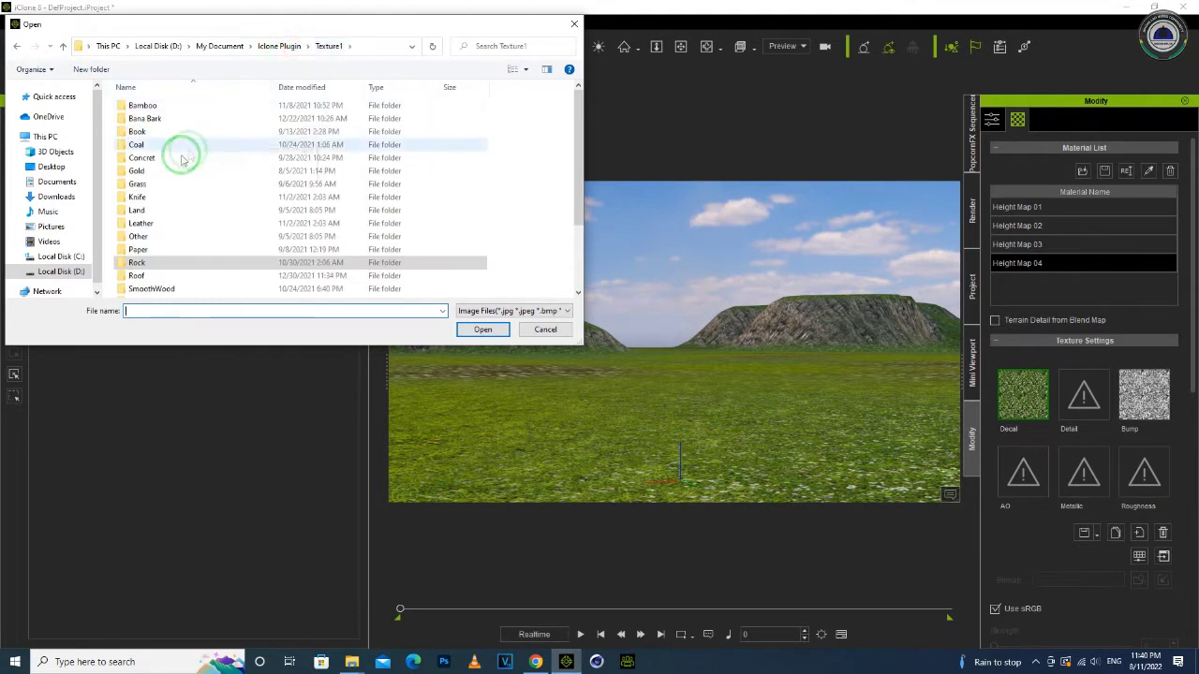
double_click(176, 218)
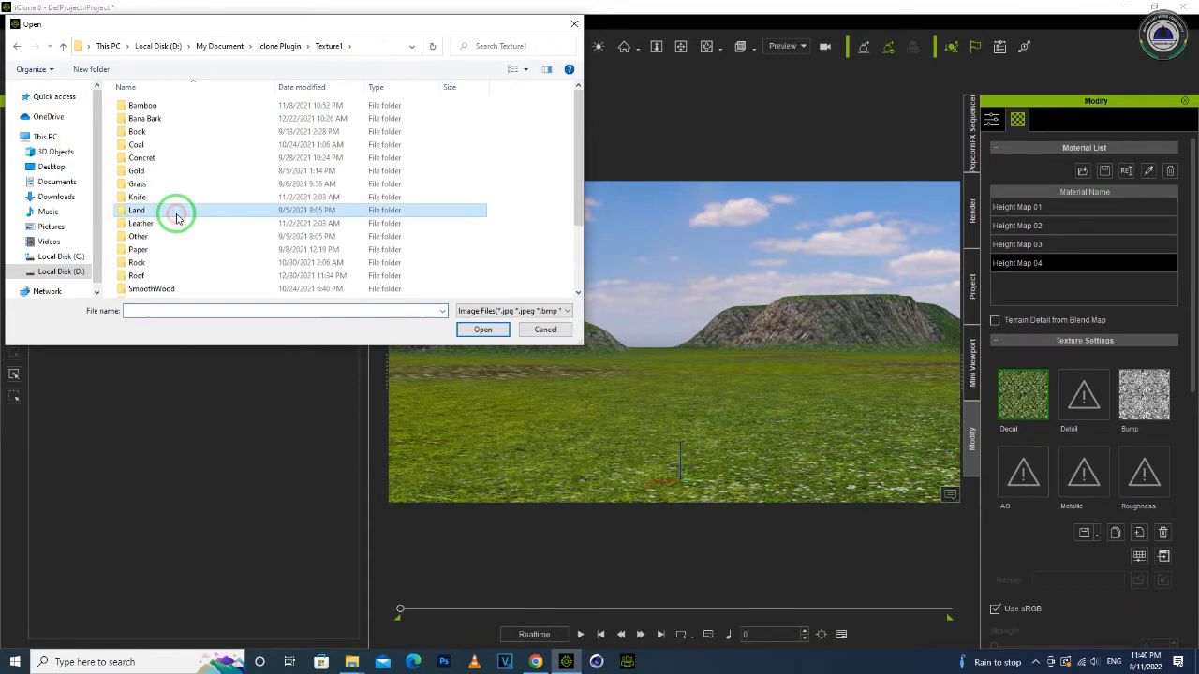
left_click(286, 48)
scroll(156, 278, "down", 2)
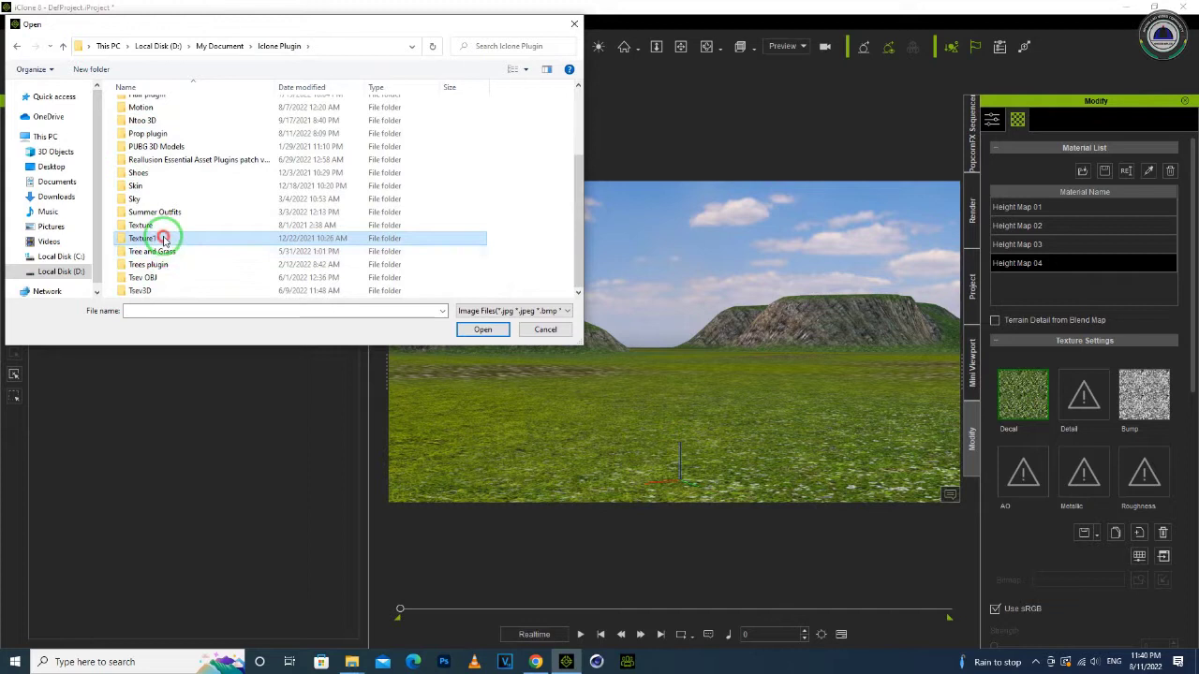
double_click(163, 241)
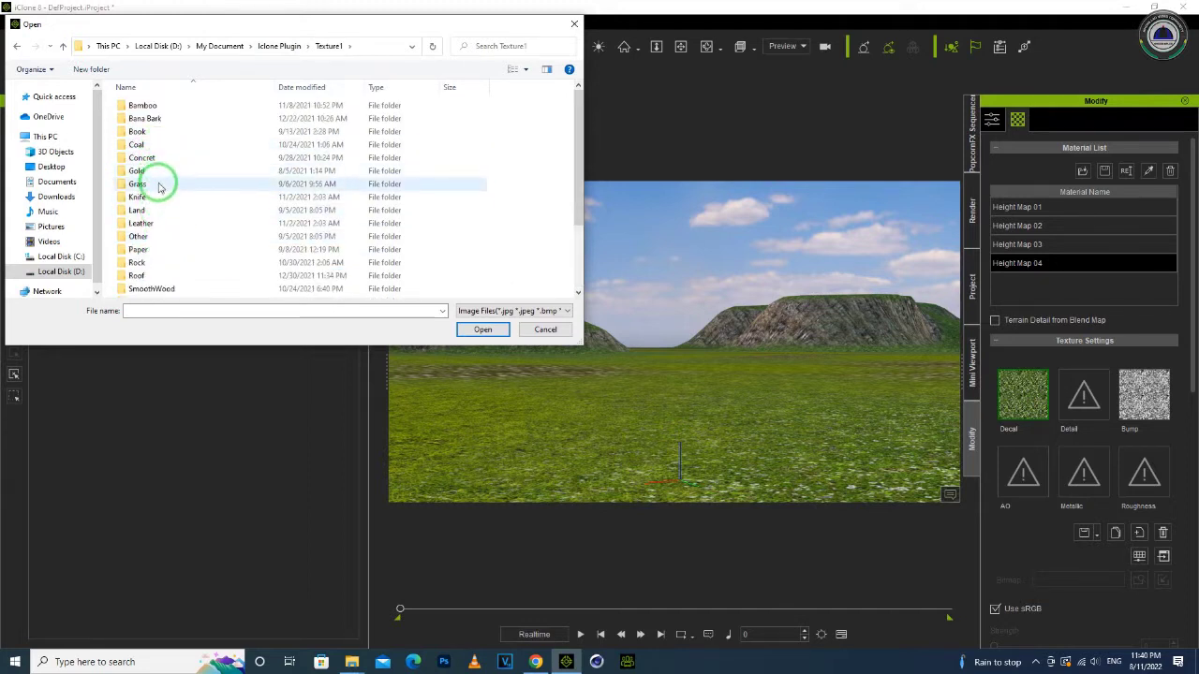
double_click(154, 184)
double_click(453, 256)
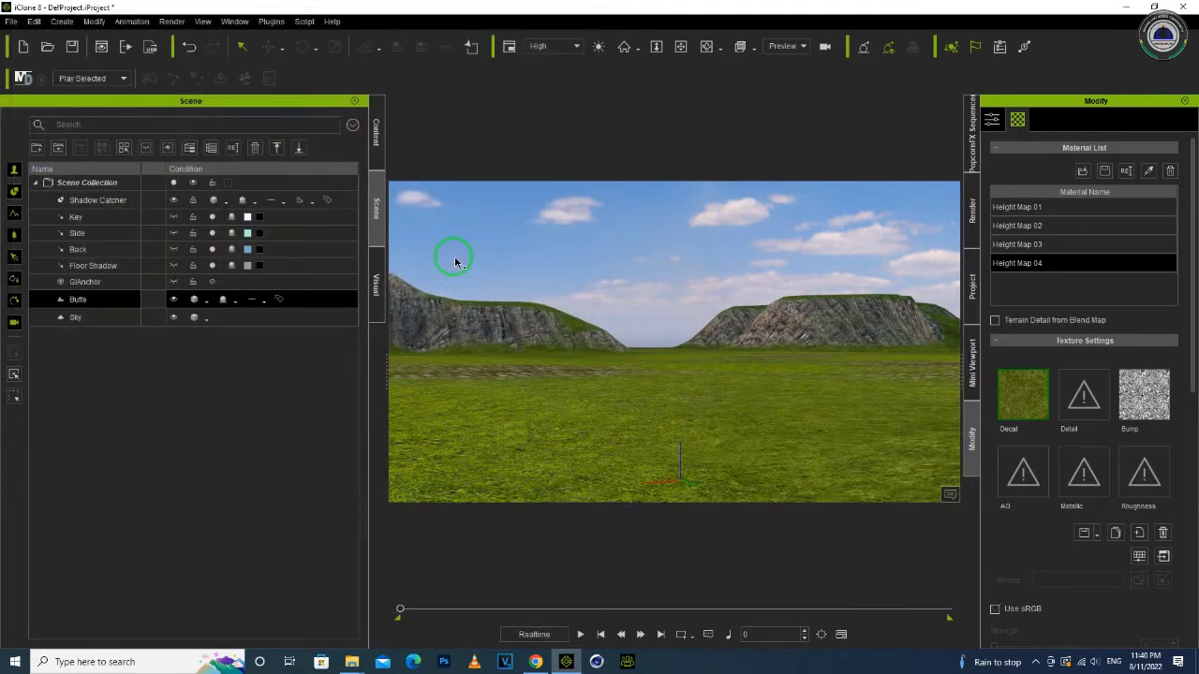
Step: Replace the decal texture of the terrain's Height Map 02 material with 101.png from the Texture1 Rock folder
scroll(740, 364, "down", 4)
right_click_drag(735, 374, 711, 369)
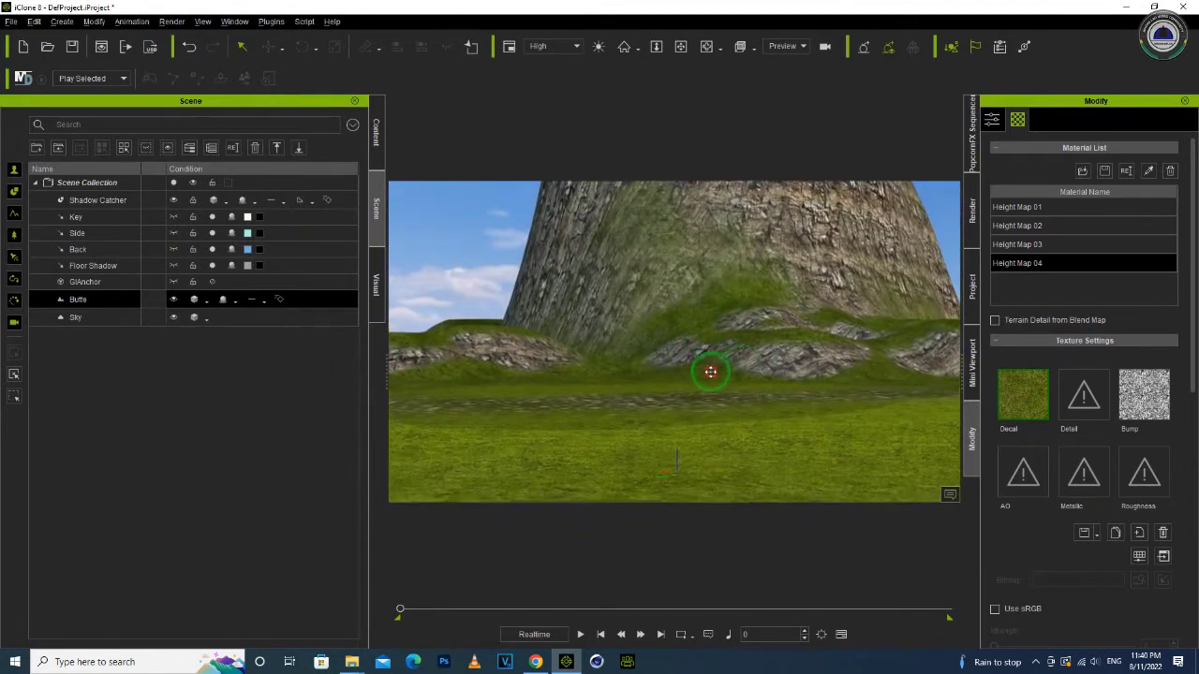
left_click(1018, 244)
left_click(1018, 226)
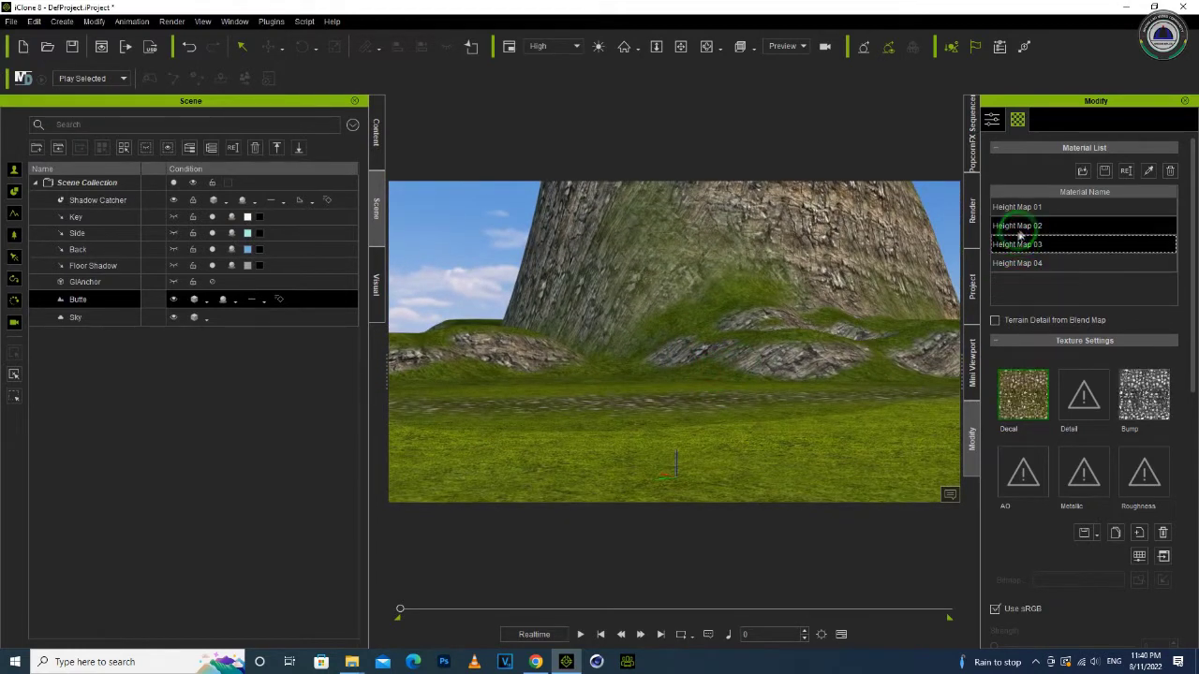
double_click(1027, 384)
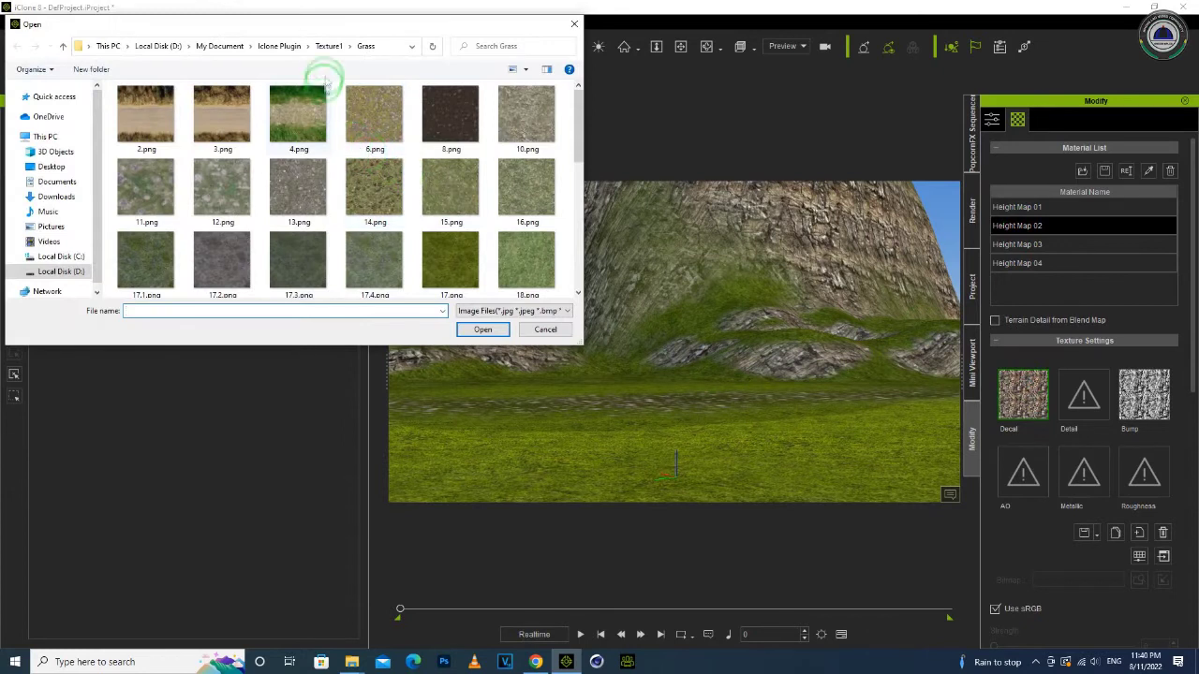
left_click(328, 49)
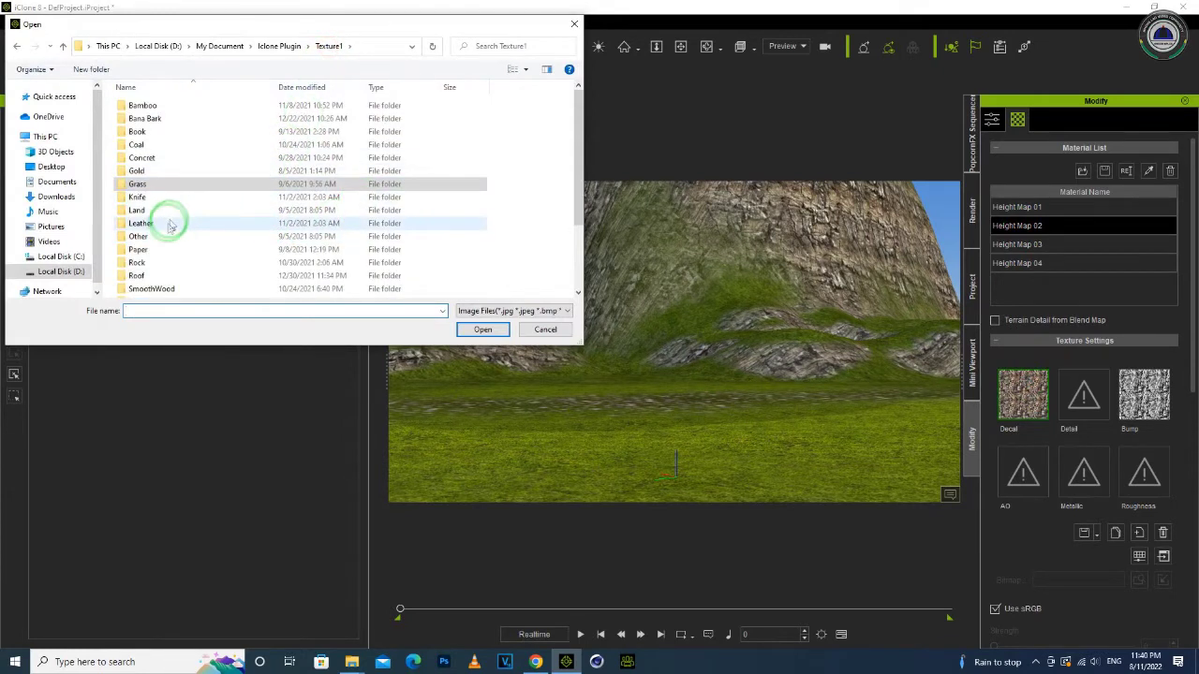
double_click(148, 262)
double_click(160, 198)
left_click(734, 353)
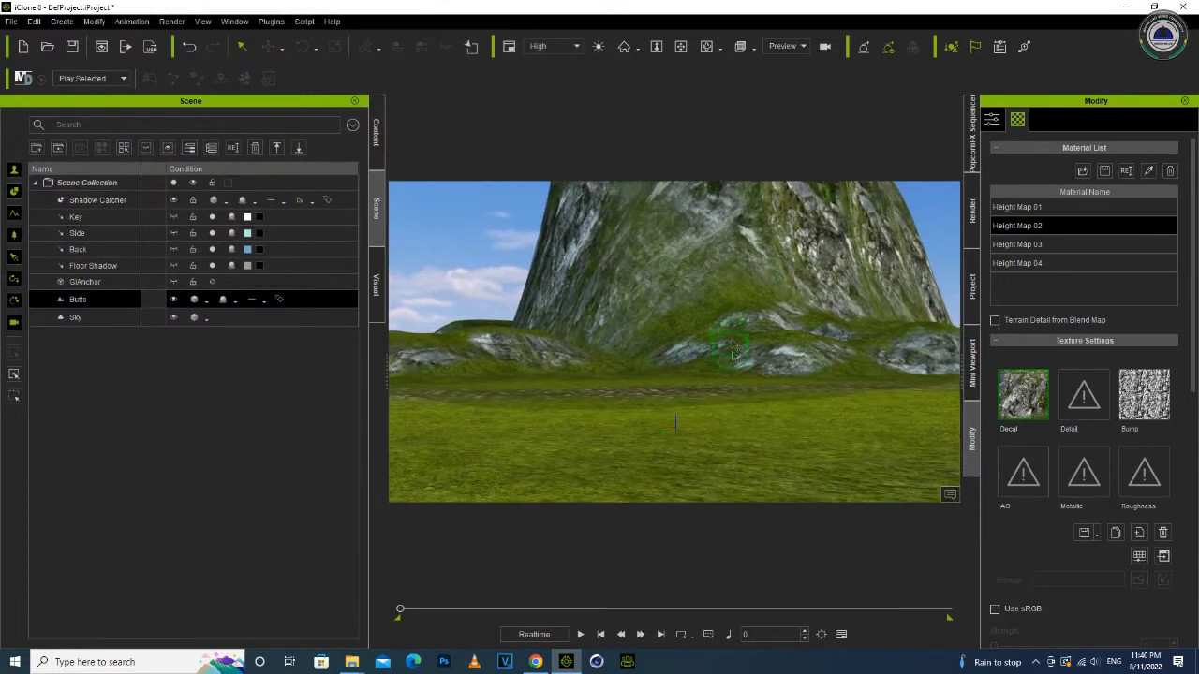
Step: Replace the decal texture of the terrain's Height Map 01 material with 1.2.png from the Texture1 Land folder
left_click_drag(804, 393, 659, 401)
left_click(1019, 207)
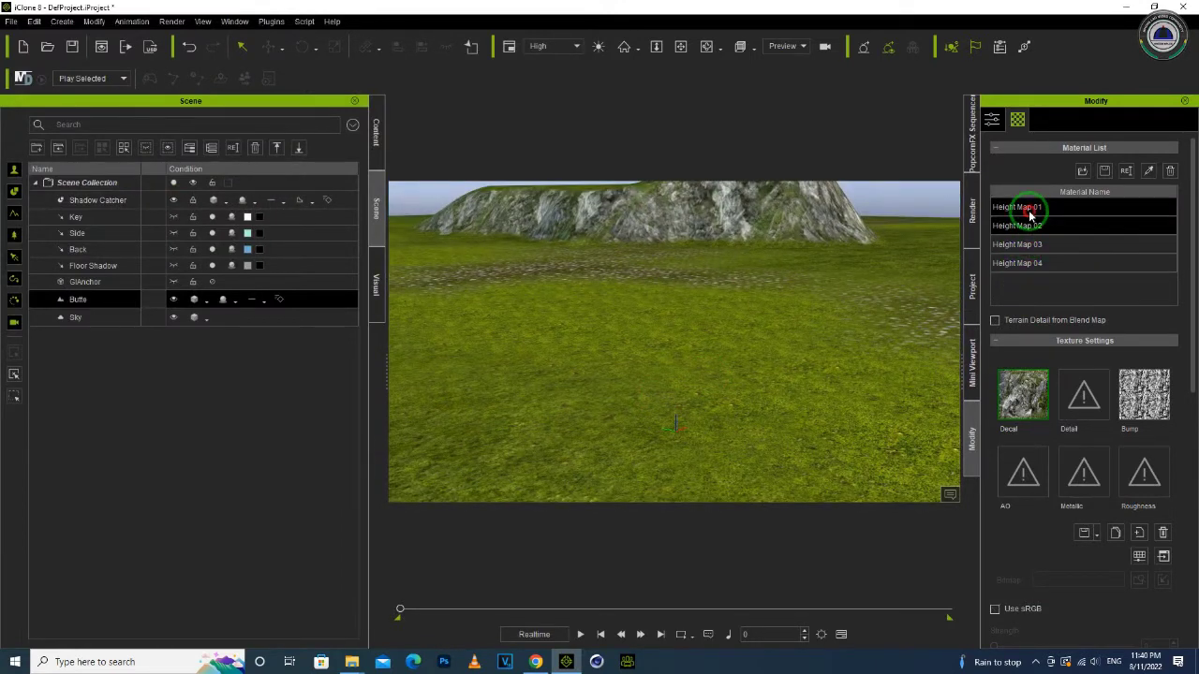
double_click(1026, 379)
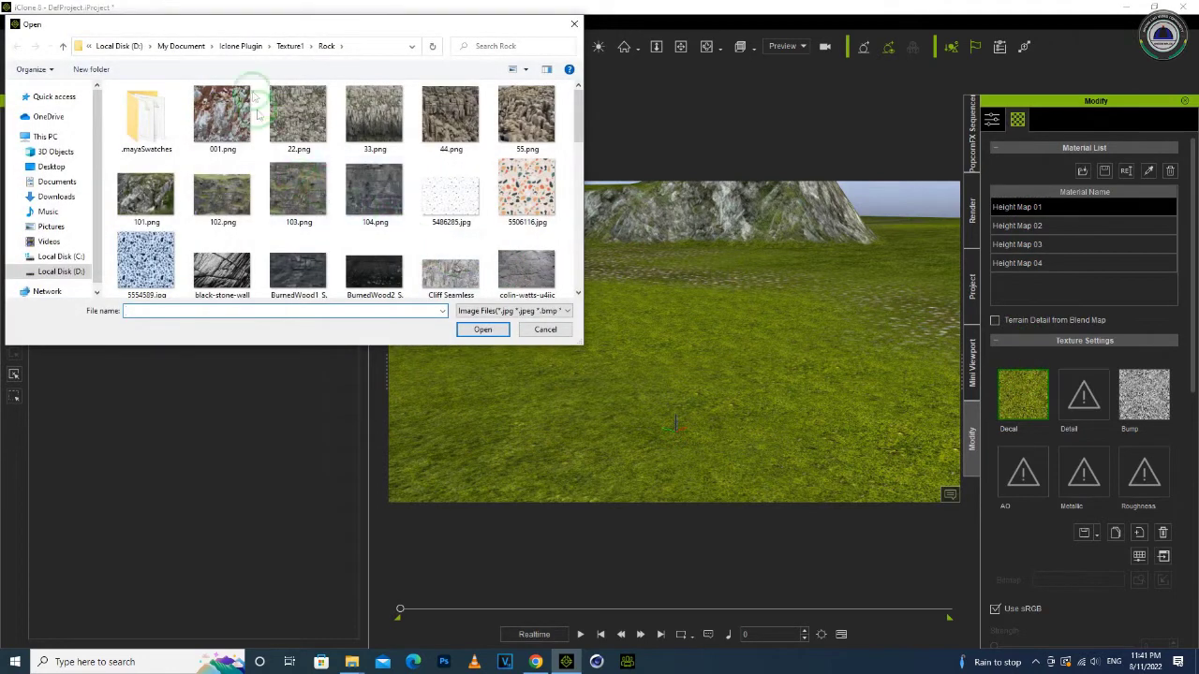
left_click(290, 45)
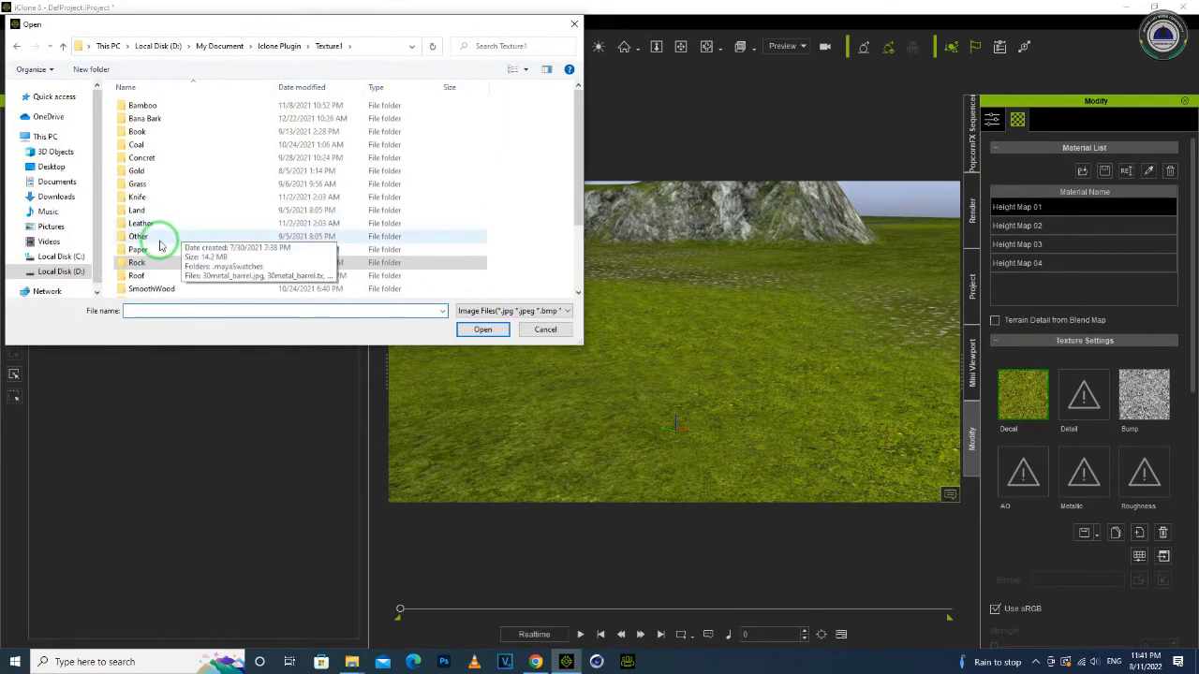
double_click(141, 211)
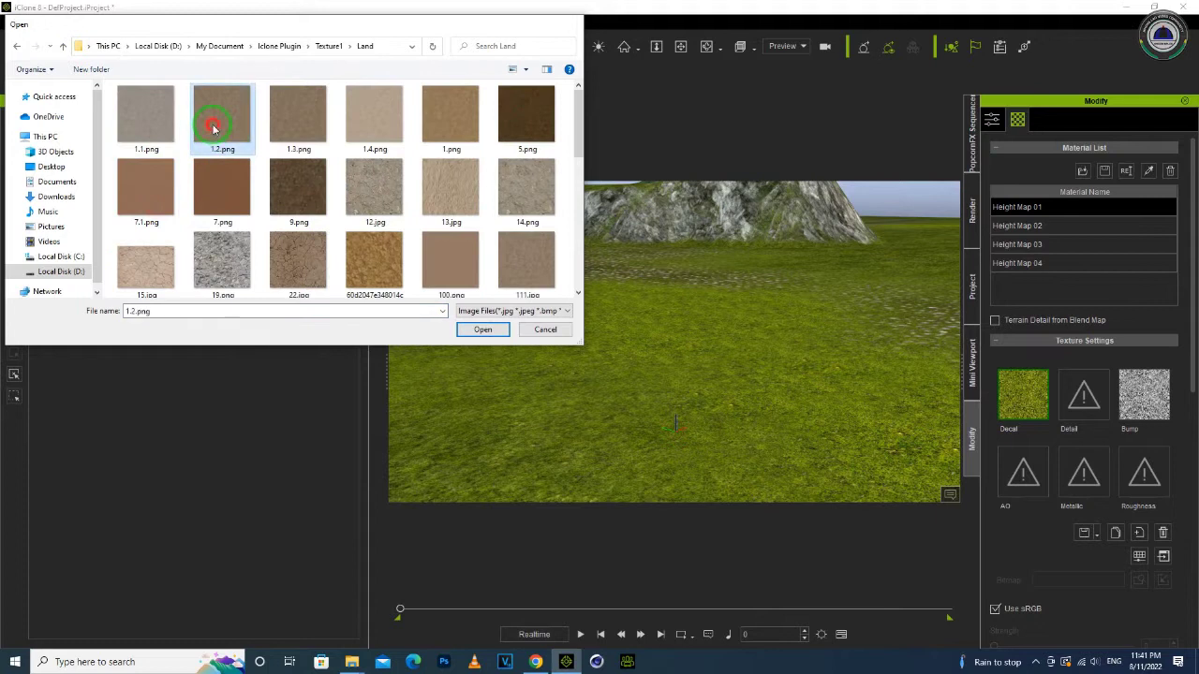
double_click(213, 129)
Step: Replace the decal texture of the terrain's Height Map 03 material with 103.png from the Texture1 Rock folder
right_click_drag(704, 274, 736, 353)
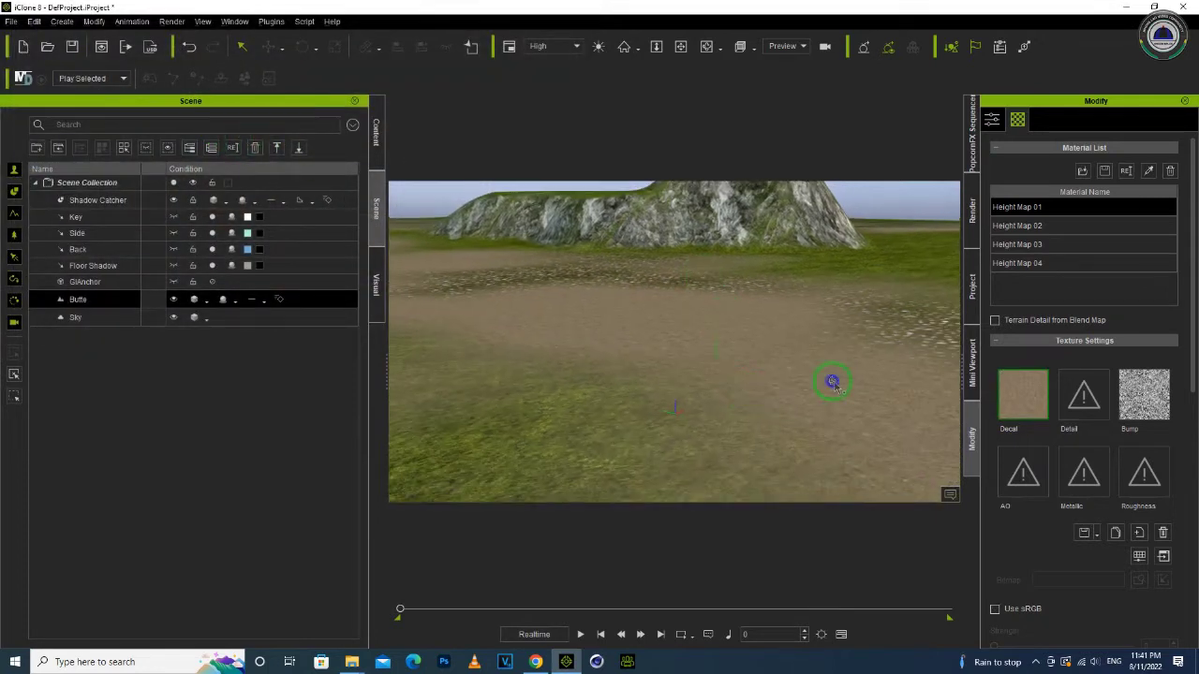
right_click_drag(832, 382, 508, 378)
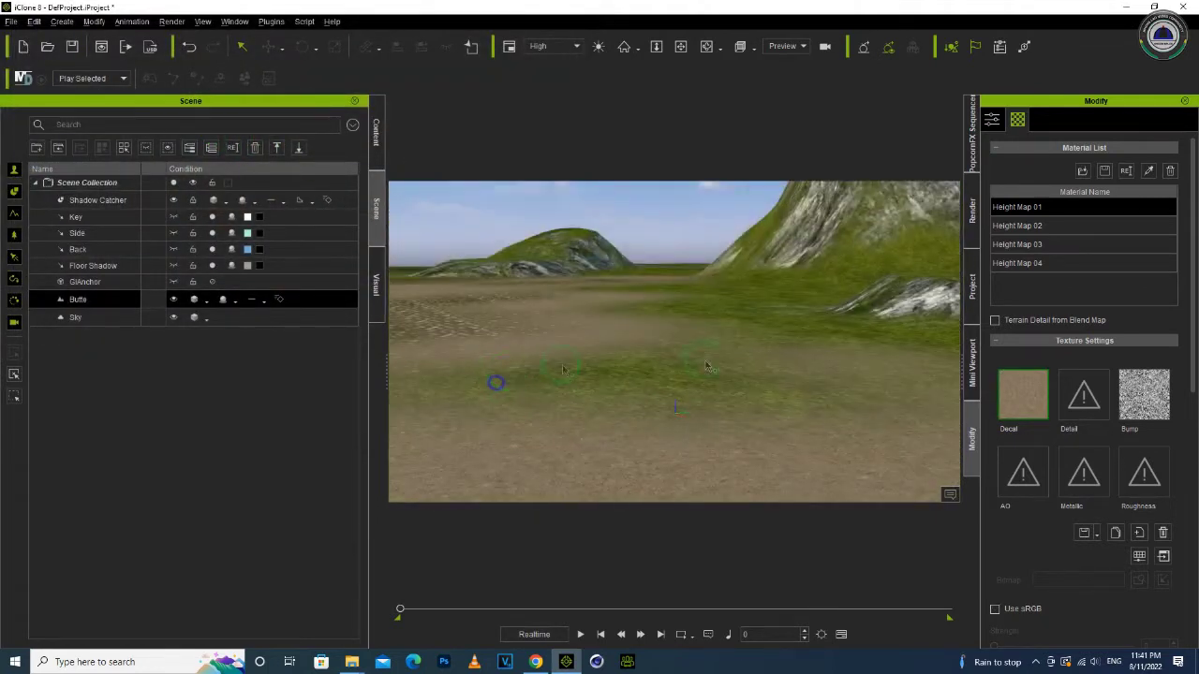
left_click(1028, 226)
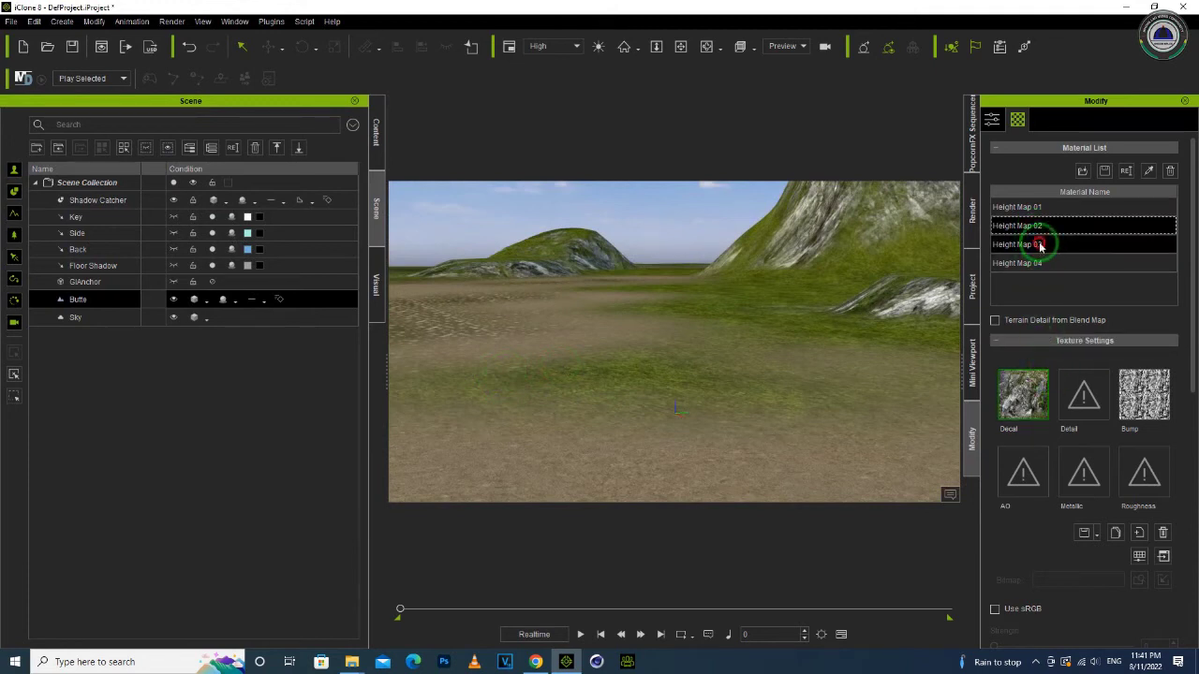
left_click(1039, 245)
double_click(1022, 394)
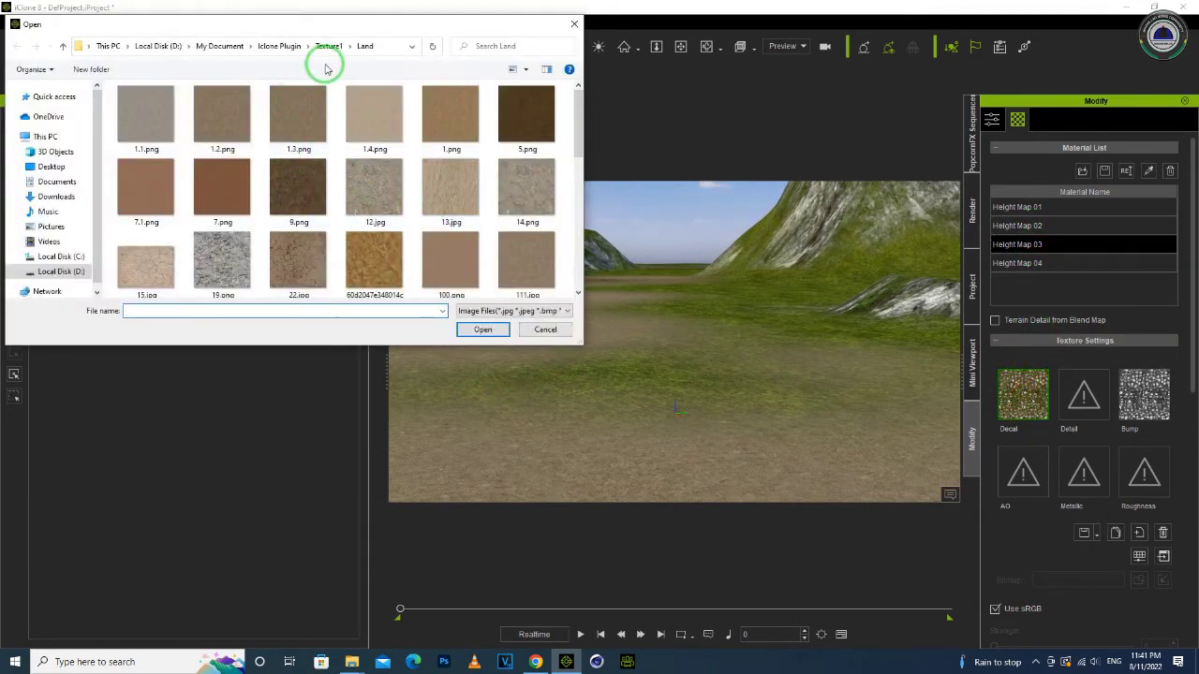
left_click_drag(325, 51, 367, 90)
left_click(368, 90)
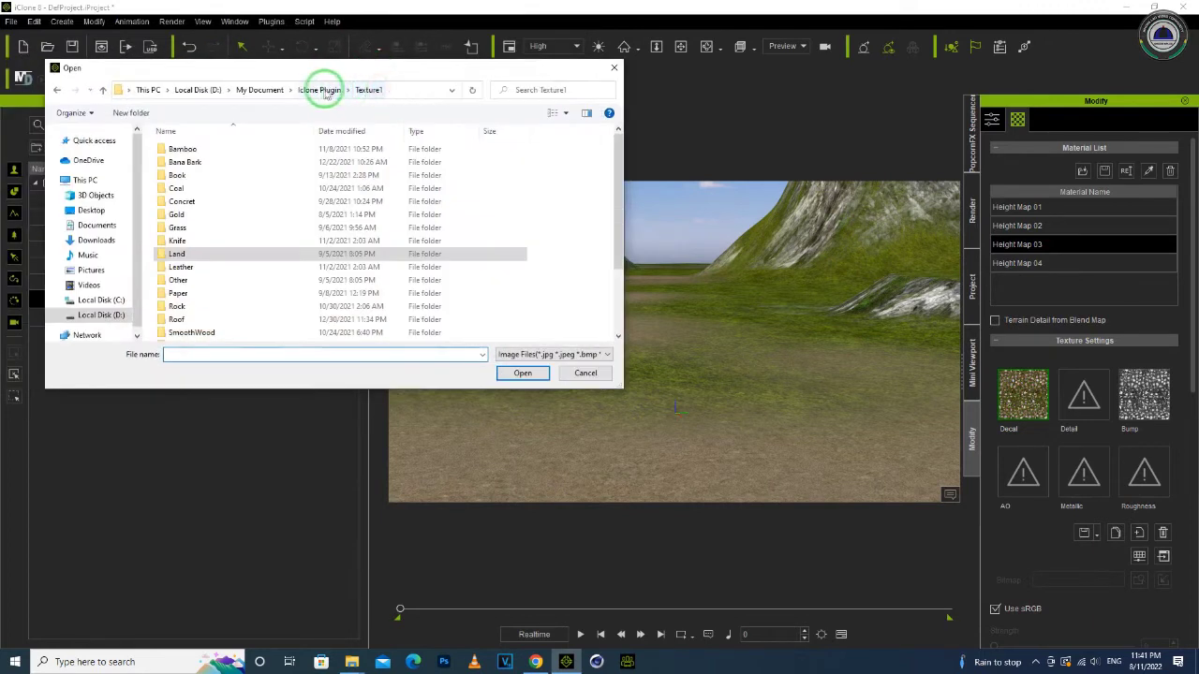
left_click(190, 308)
double_click(190, 309)
double_click(343, 230)
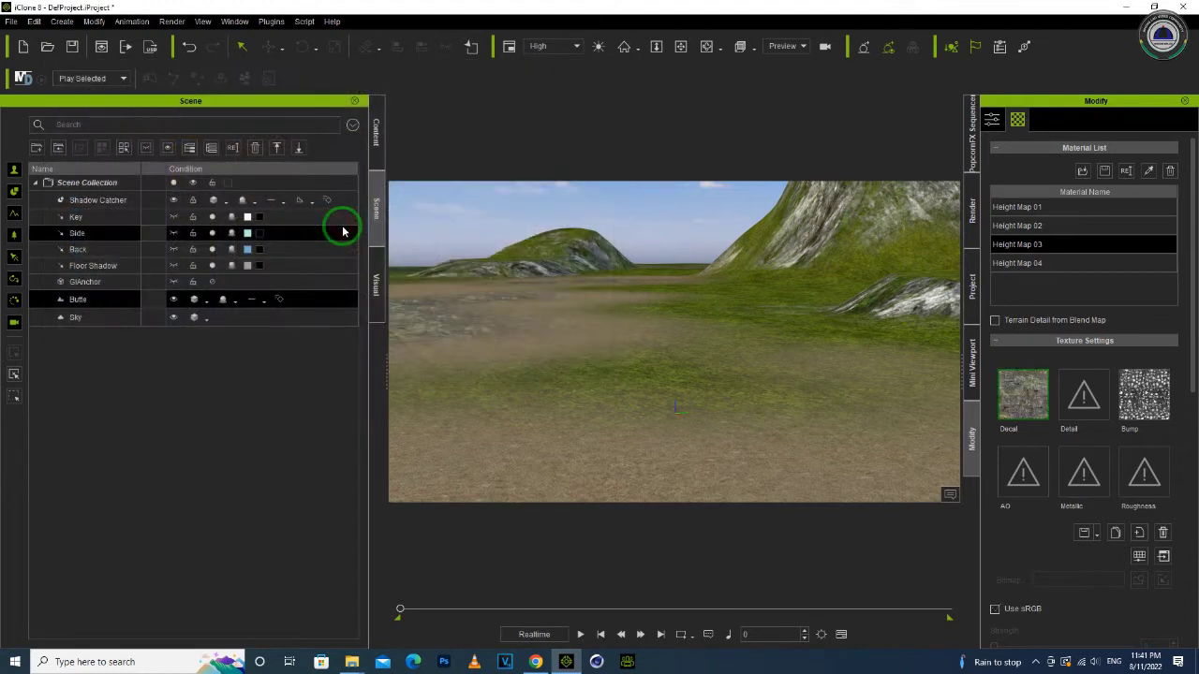
Step: Try 104.png from the Rock folder as the decal texture of Height Map 03
right_click_drag(610, 324, 331, 322)
left_click(973, 435)
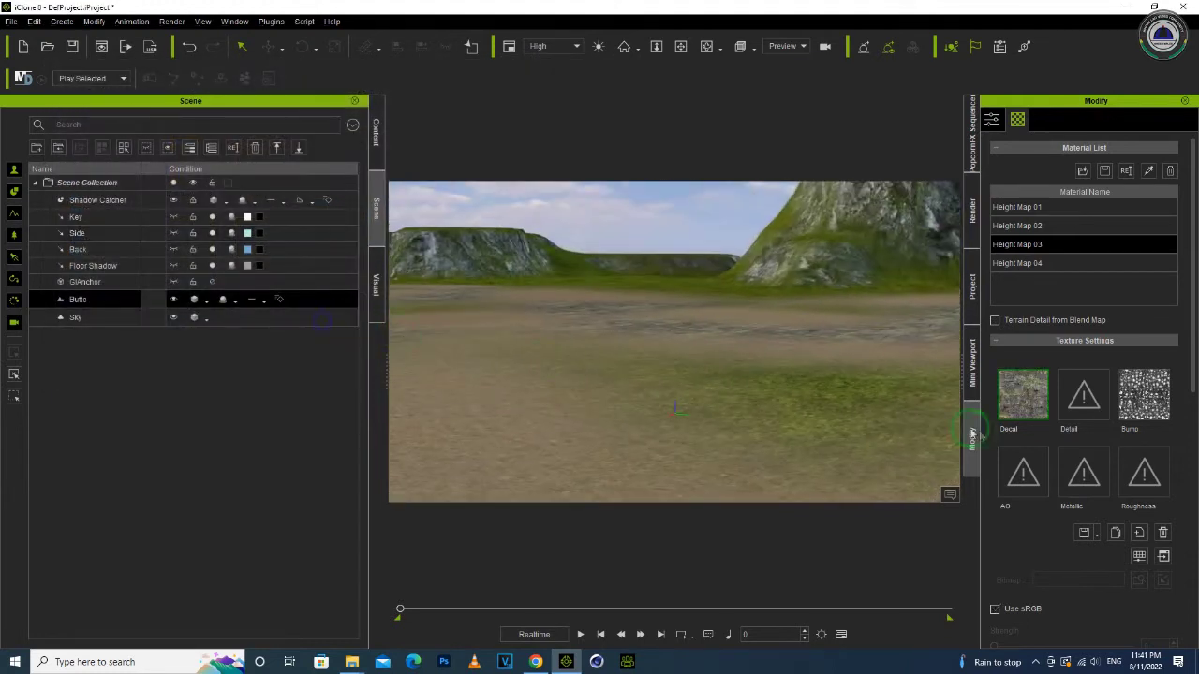
double_click(1011, 404)
double_click(409, 236)
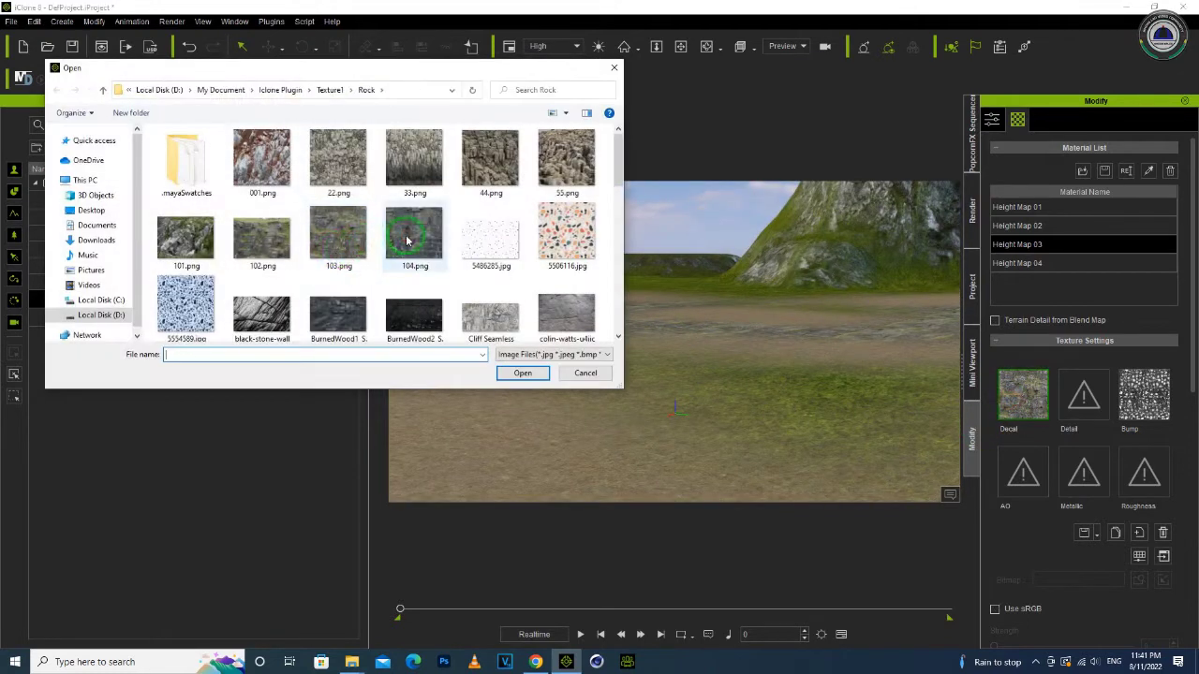
Step: Browse the Rock folder's images and load 102.png as the decal texture of Height Map 03
left_click(773, 419)
double_click(1021, 407)
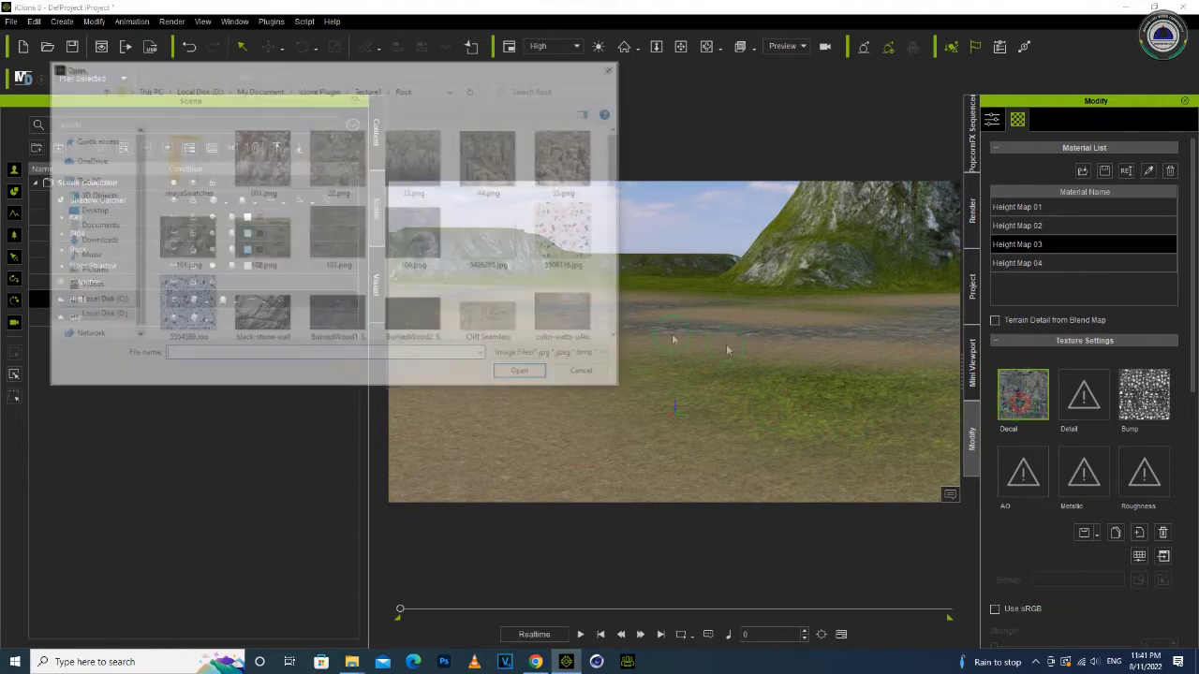
scroll(484, 227, "down", 3)
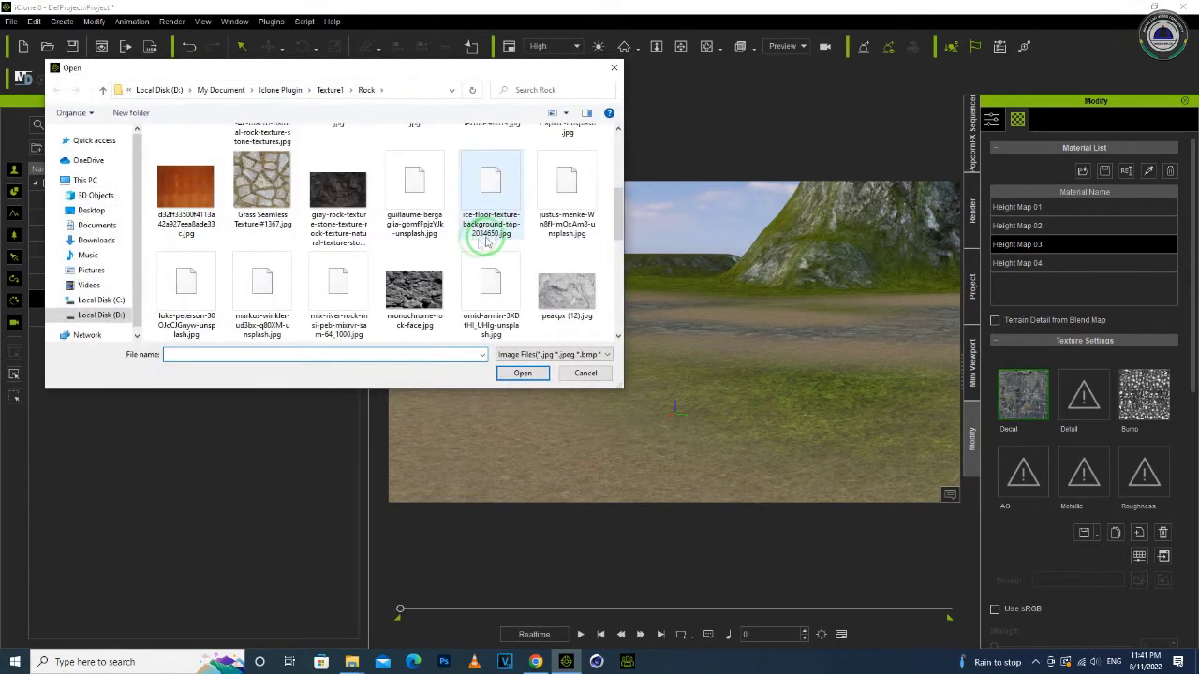
scroll(312, 268, "up", 5)
double_click(266, 242)
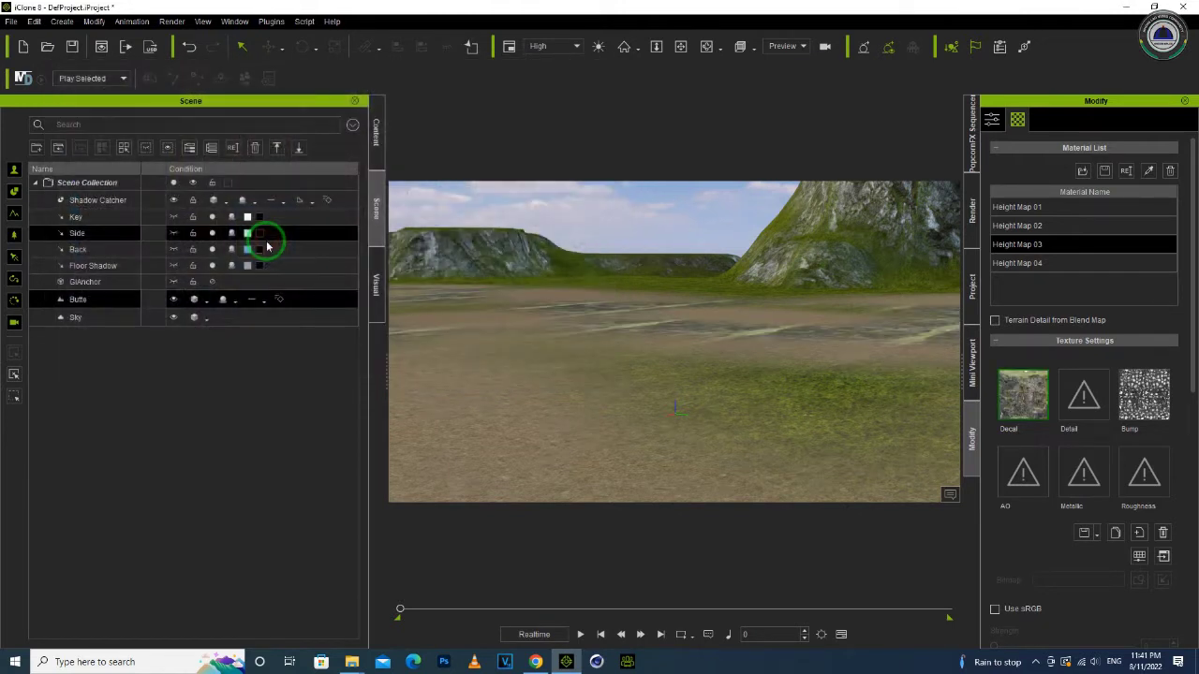
Step: Try 103.png and then 001.png from the Rock folder as the decal texture of Height Map 03
left_click(1046, 398)
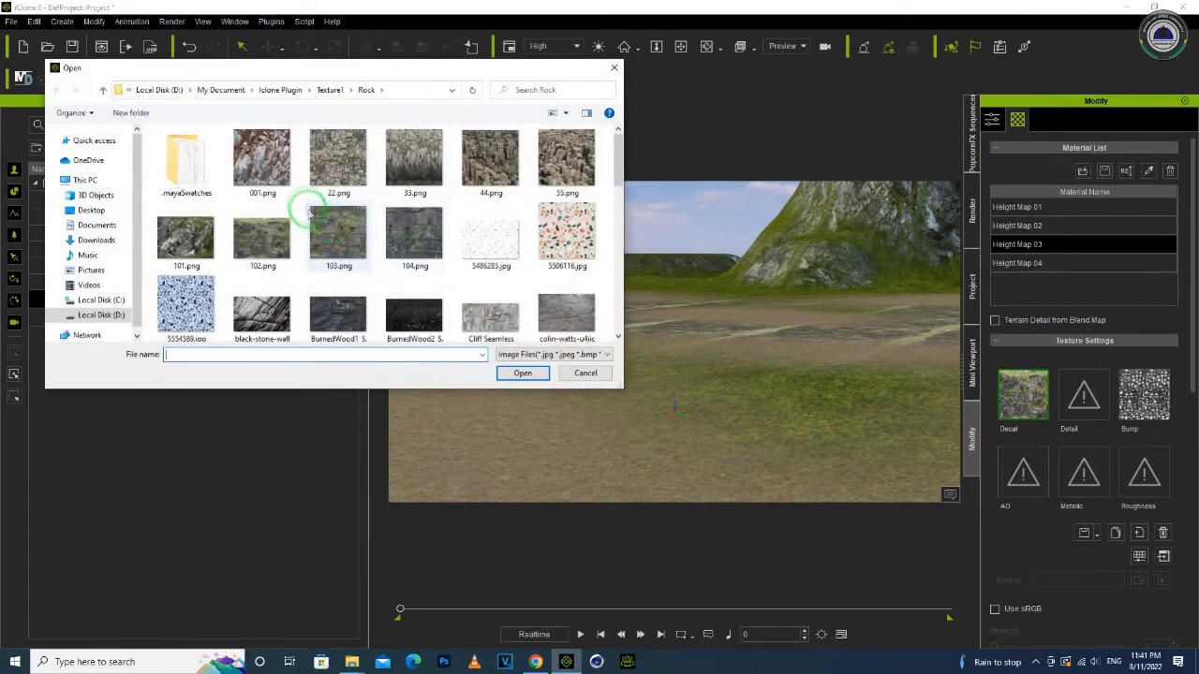
double_click(359, 229)
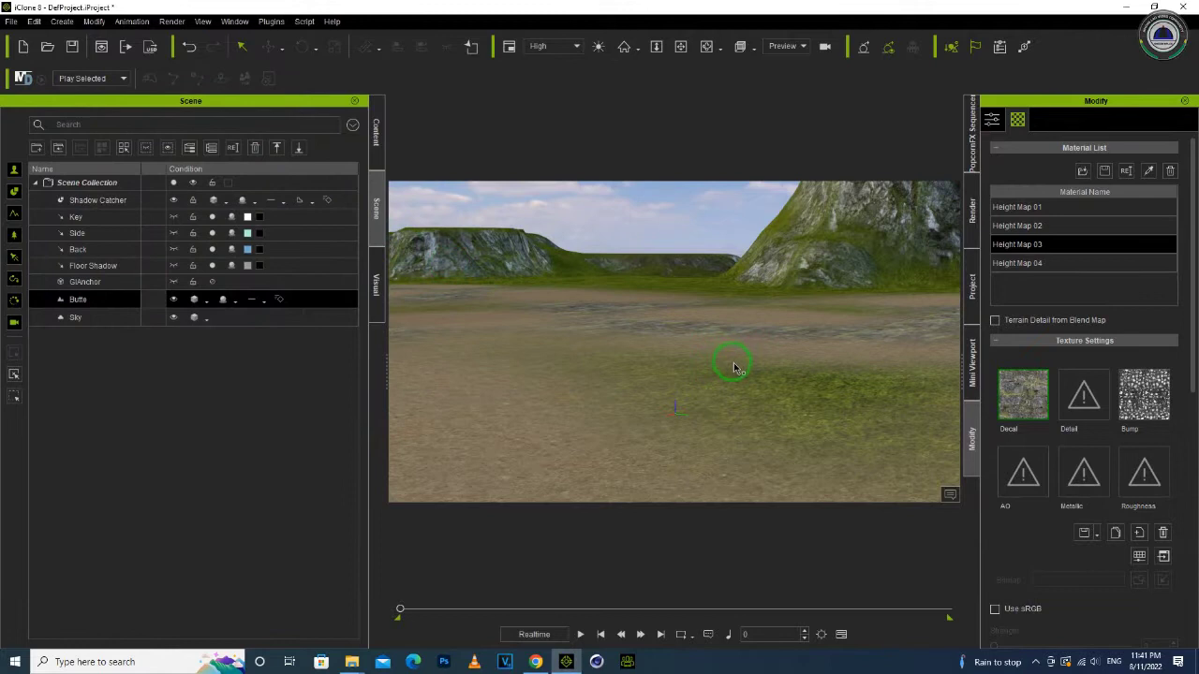
left_click(1012, 401)
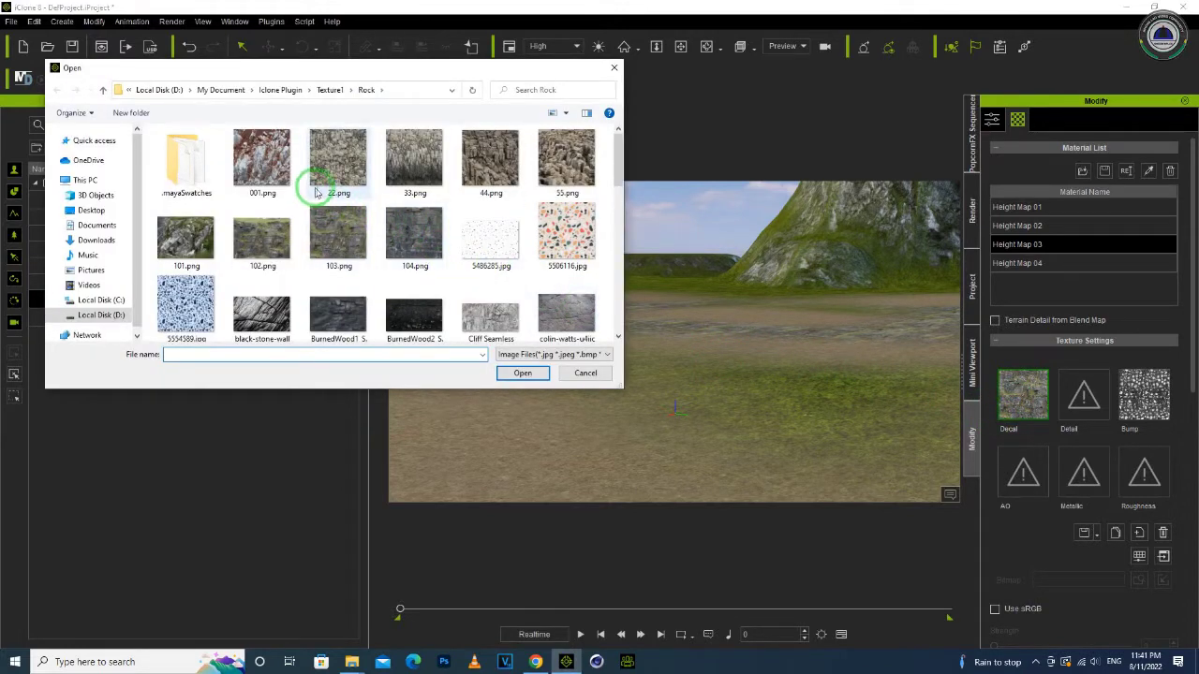
double_click(284, 157)
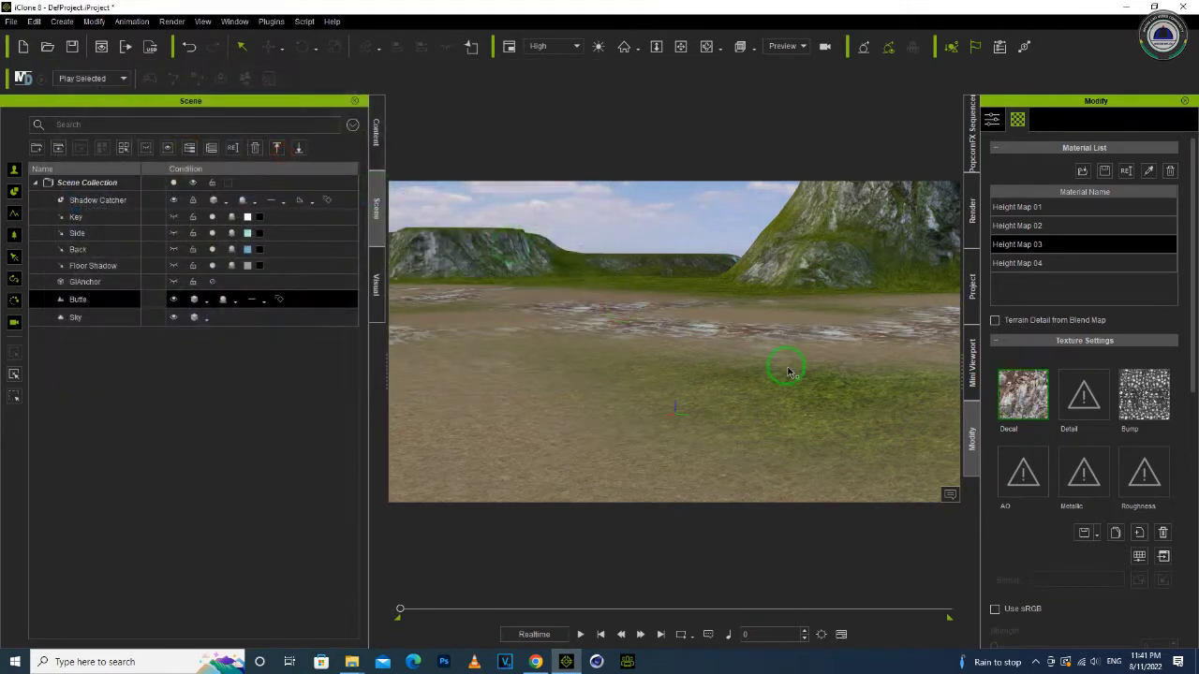
Step: Try 12.png and other images from the Texture1 Grass folder as the decal texture of Height Map 03, ending with 16.png
left_click(1019, 398)
left_click(275, 136)
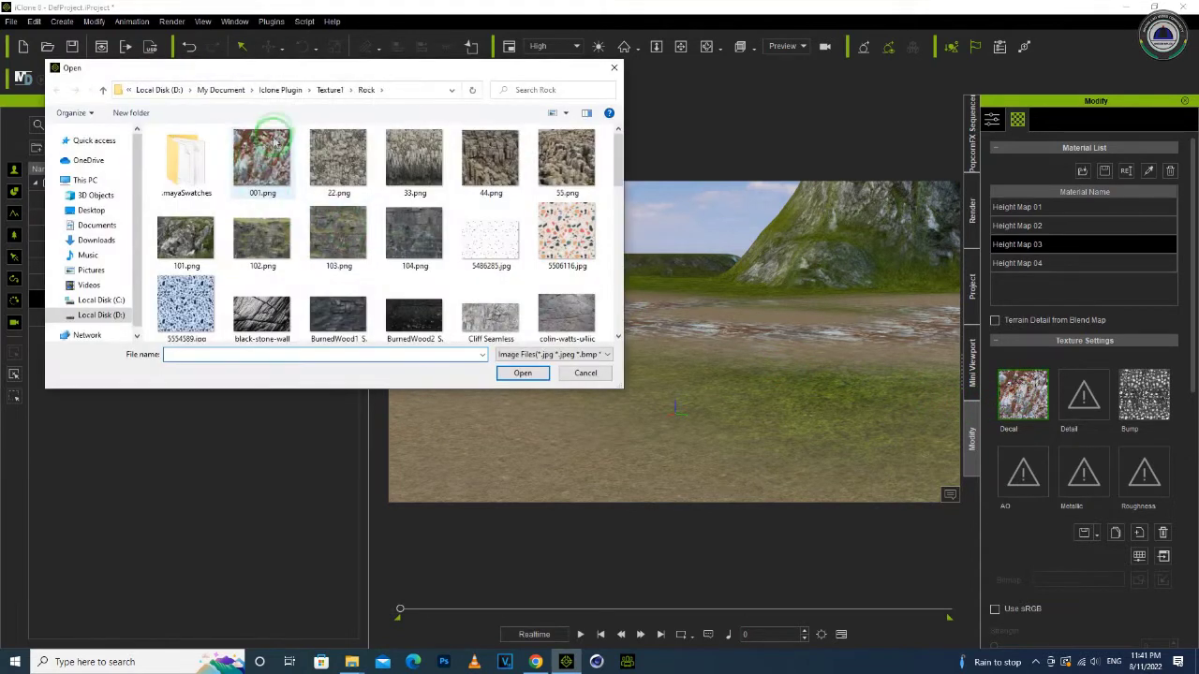
left_click(320, 91)
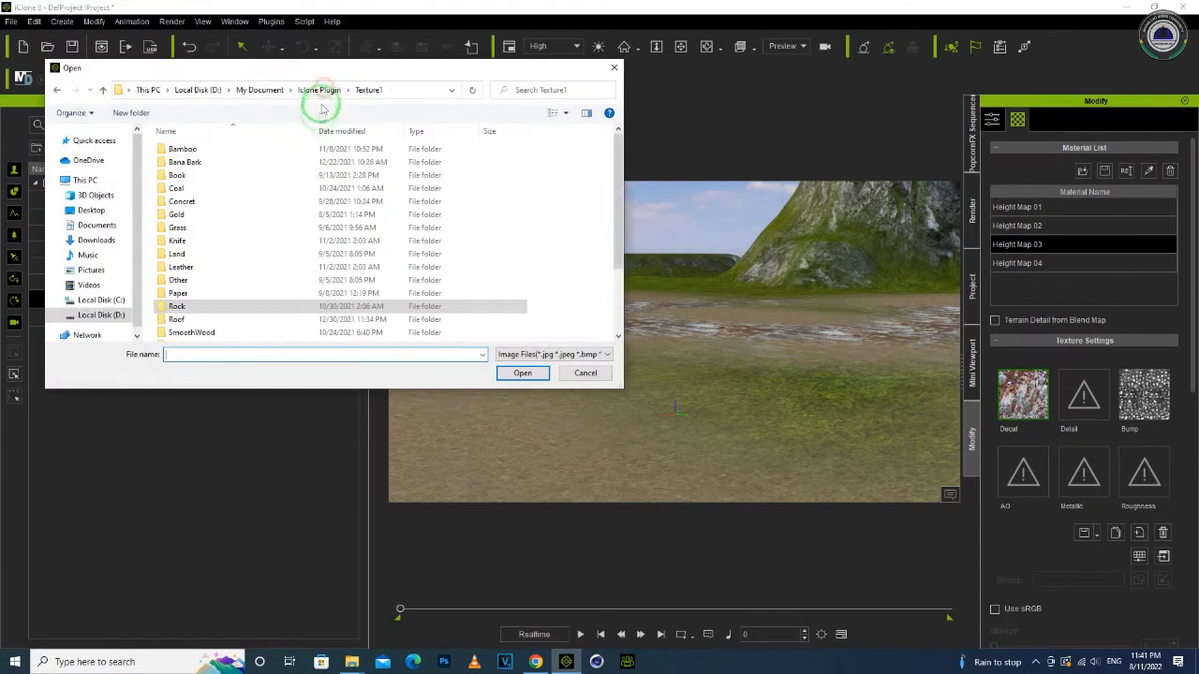
double_click(200, 229)
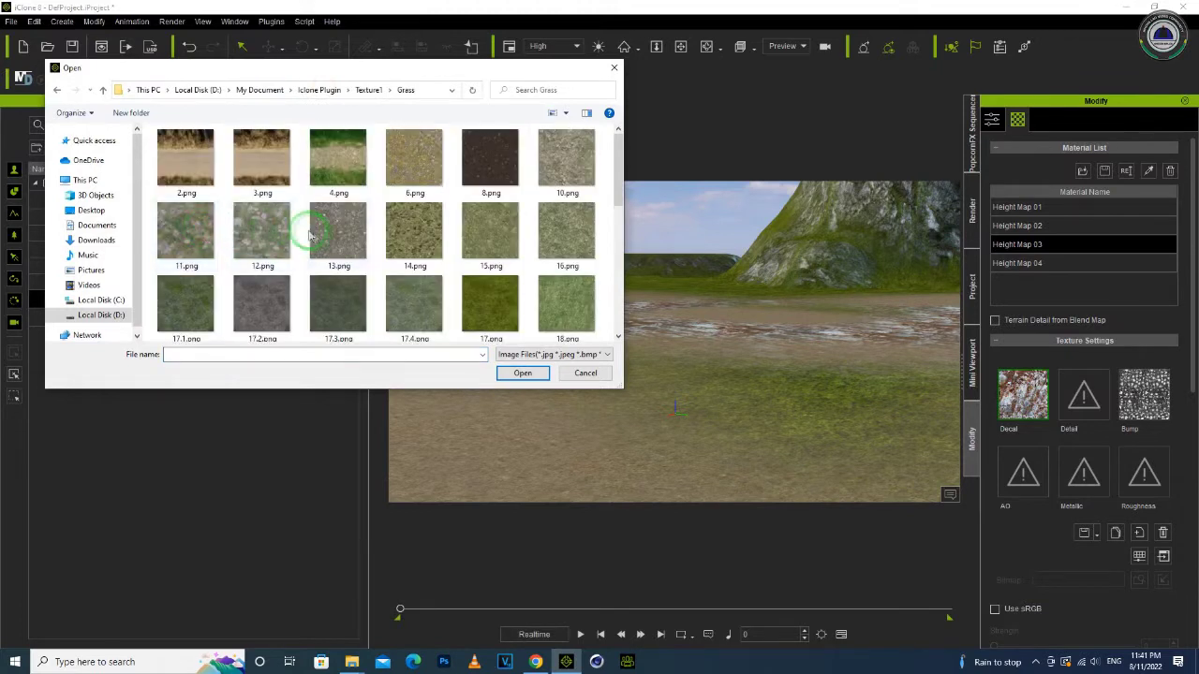
double_click(265, 238)
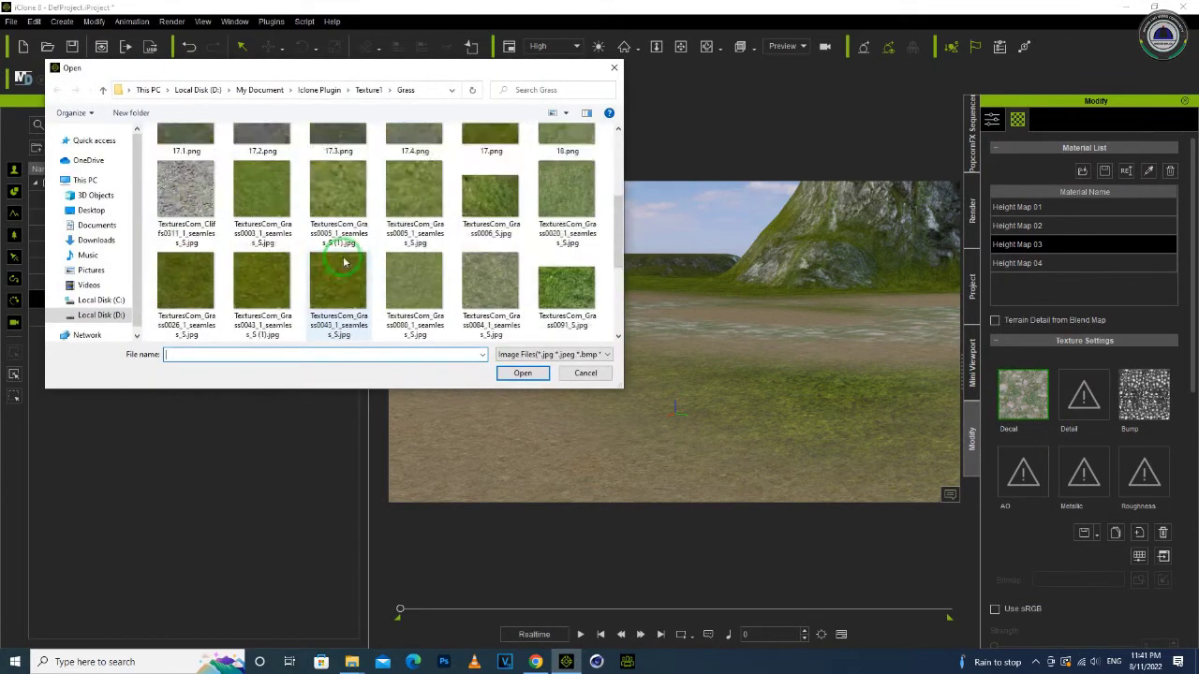
scroll(332, 265, "down", 2)
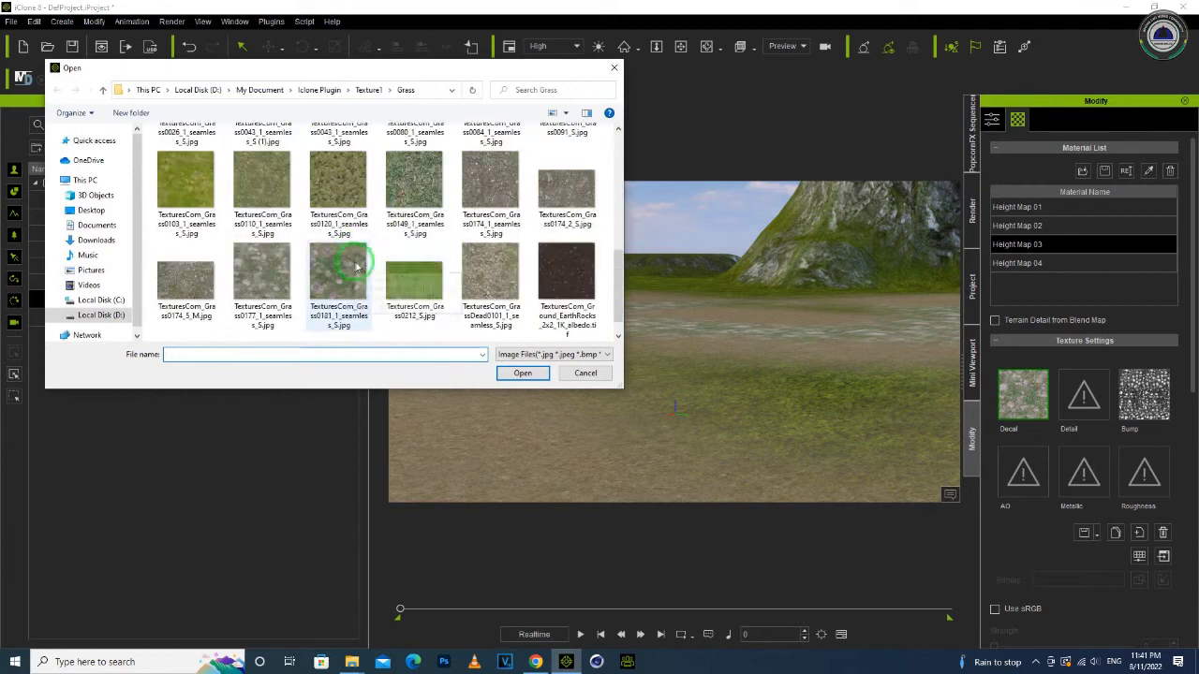
double_click(456, 202)
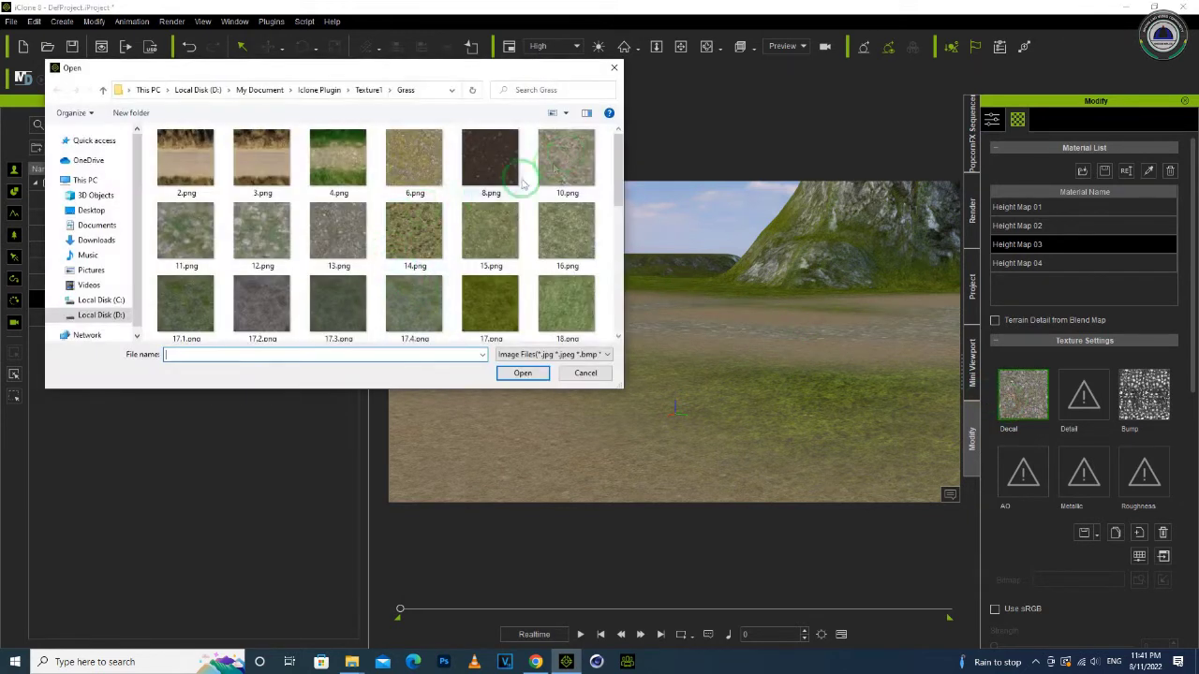
double_click(568, 232)
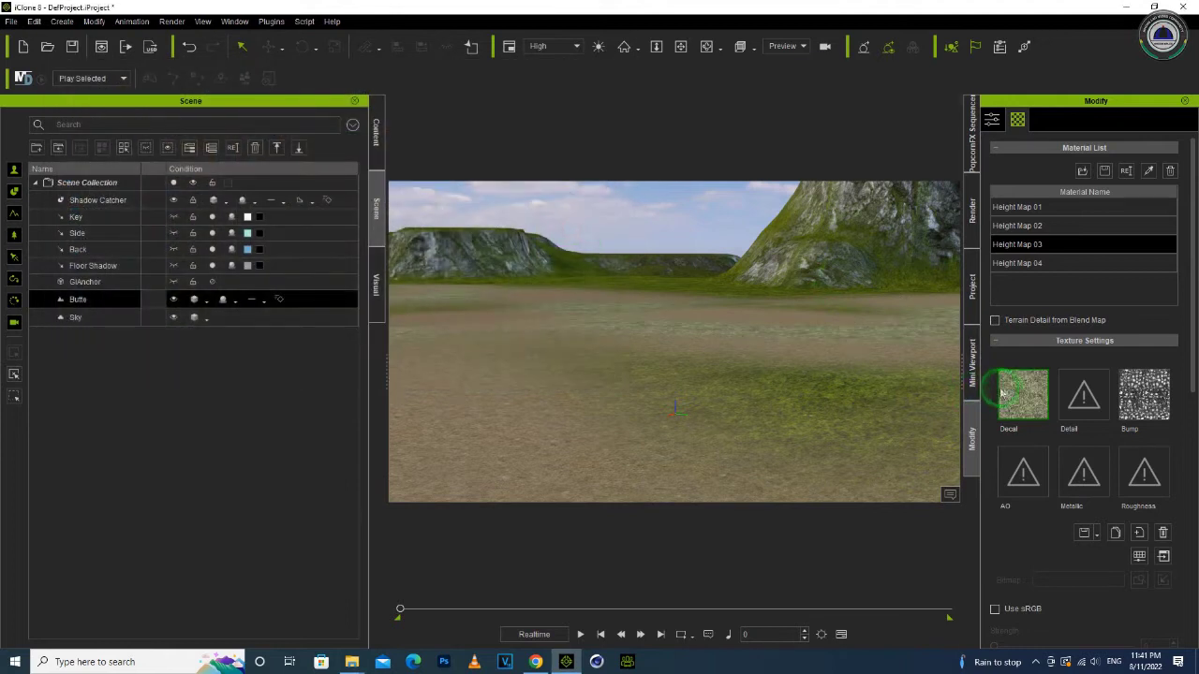
scroll(302, 261, "down", 10)
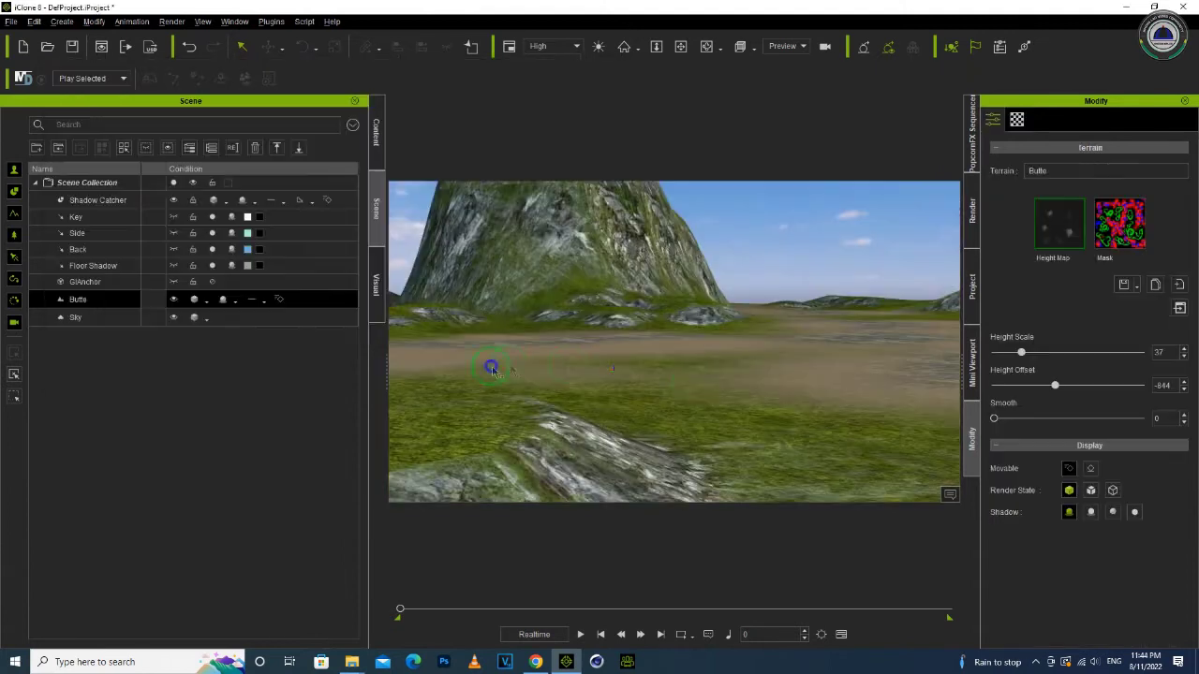
Step: Add HuangshanPine_cluster_02.iTree from the HuangshanPine folder in File Explorer onto the terrain in front of the rocky butte
right_click_drag(490, 364, 553, 374)
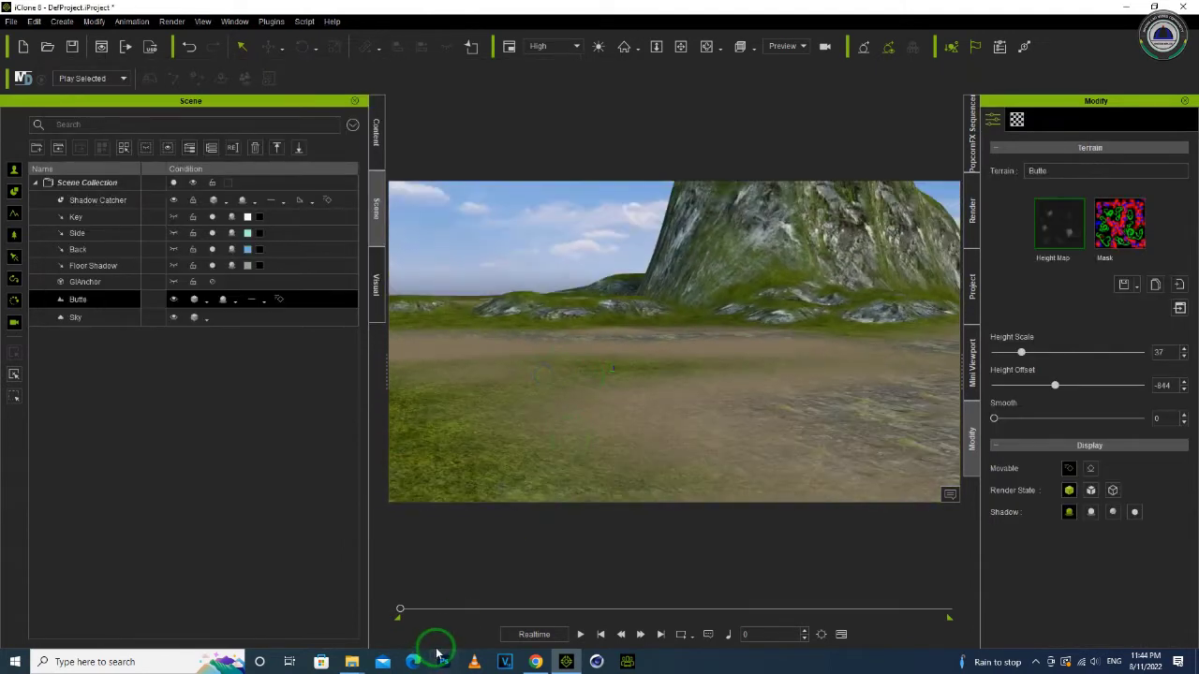
left_click(354, 659)
left_click(337, 630)
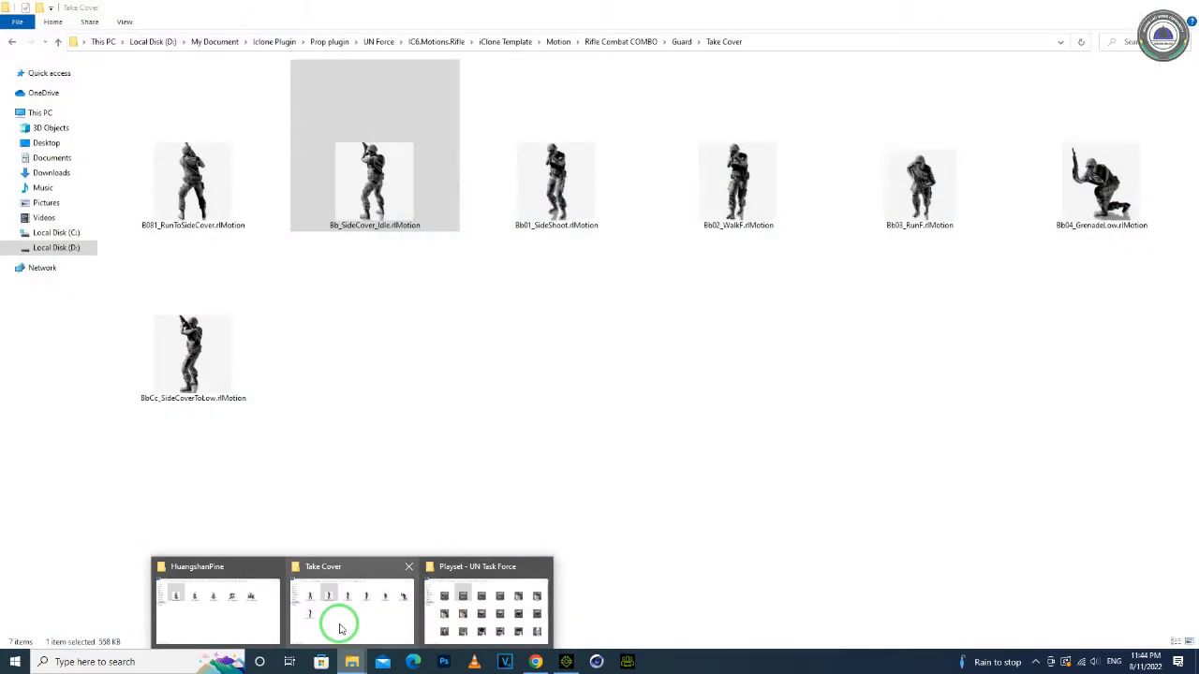
left_click(236, 607)
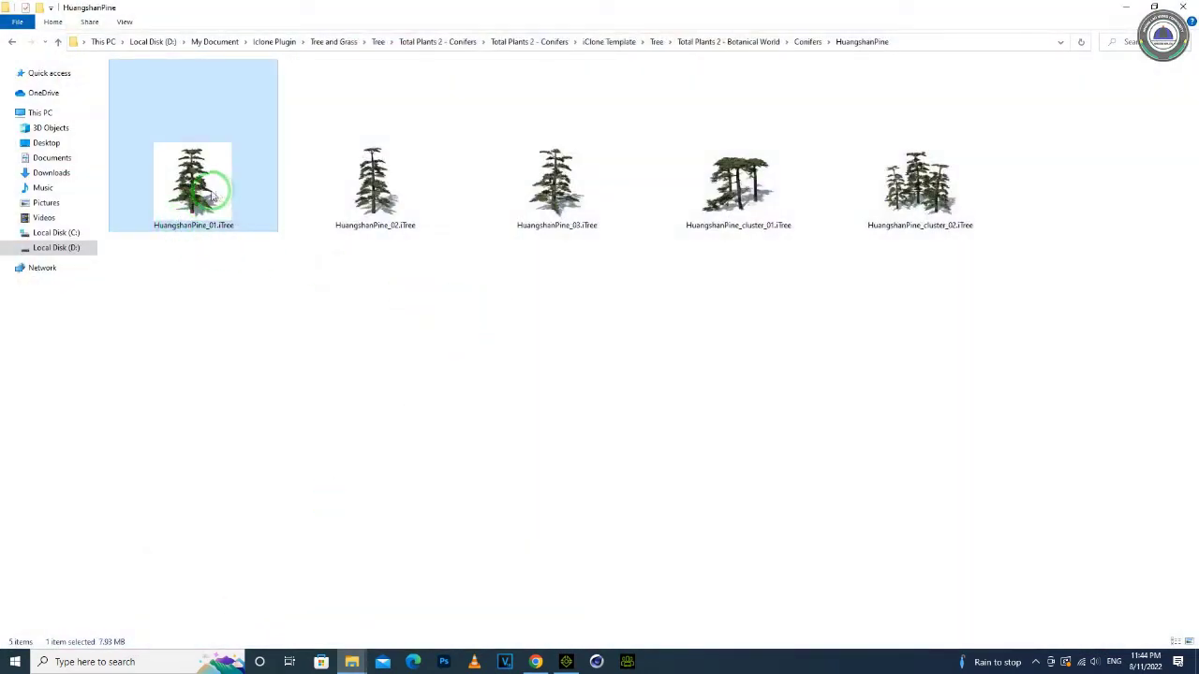
left_click_drag(920, 186, 699, 329)
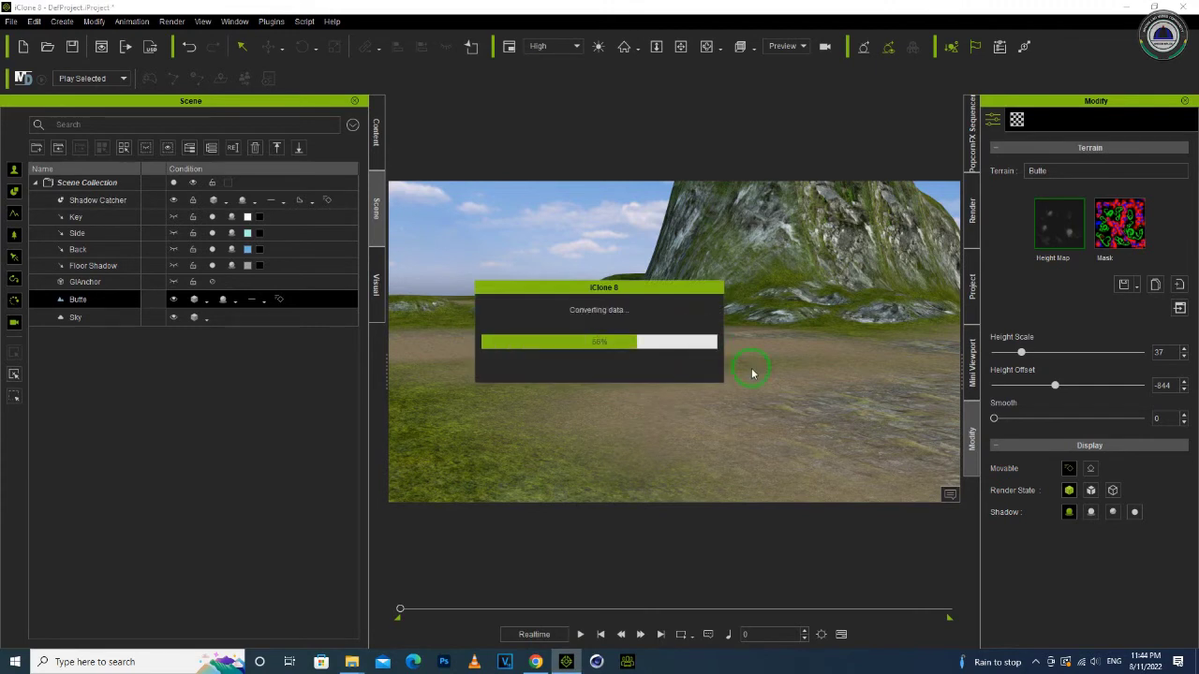
Step: Use Start Gardening in Planter mode to plant a dense row of HuangshanPine clusters along the foot of the butte, then end gardening
scroll(706, 353, "up", 5)
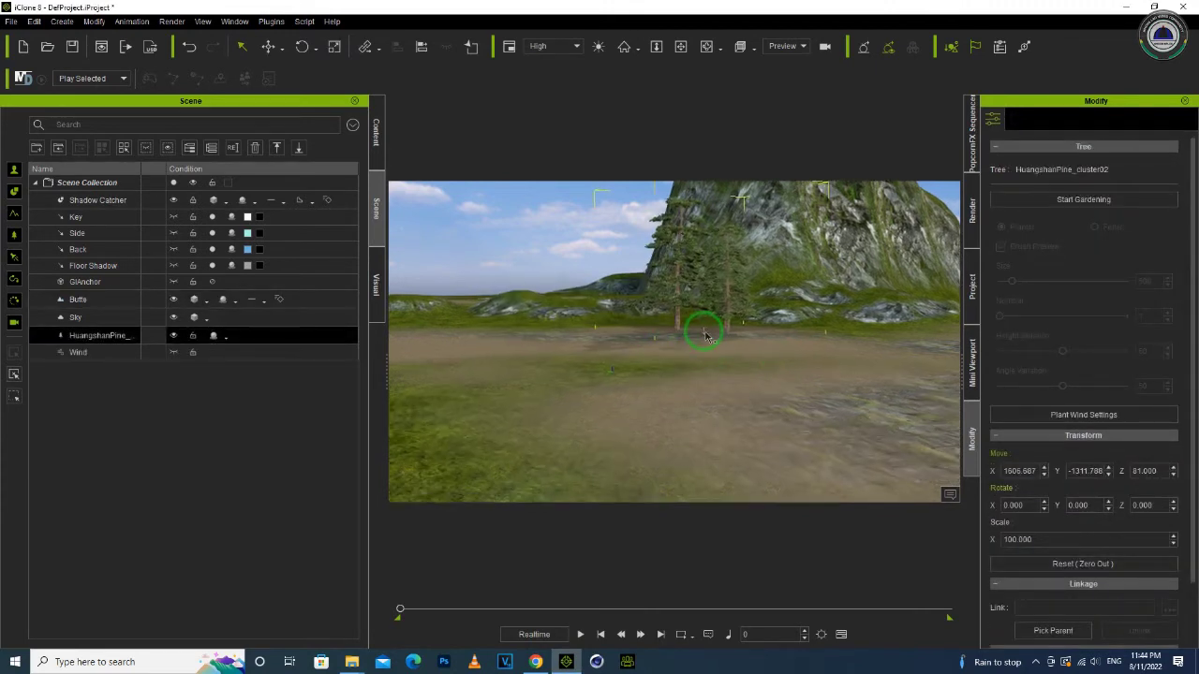
scroll(710, 412, "up", 3)
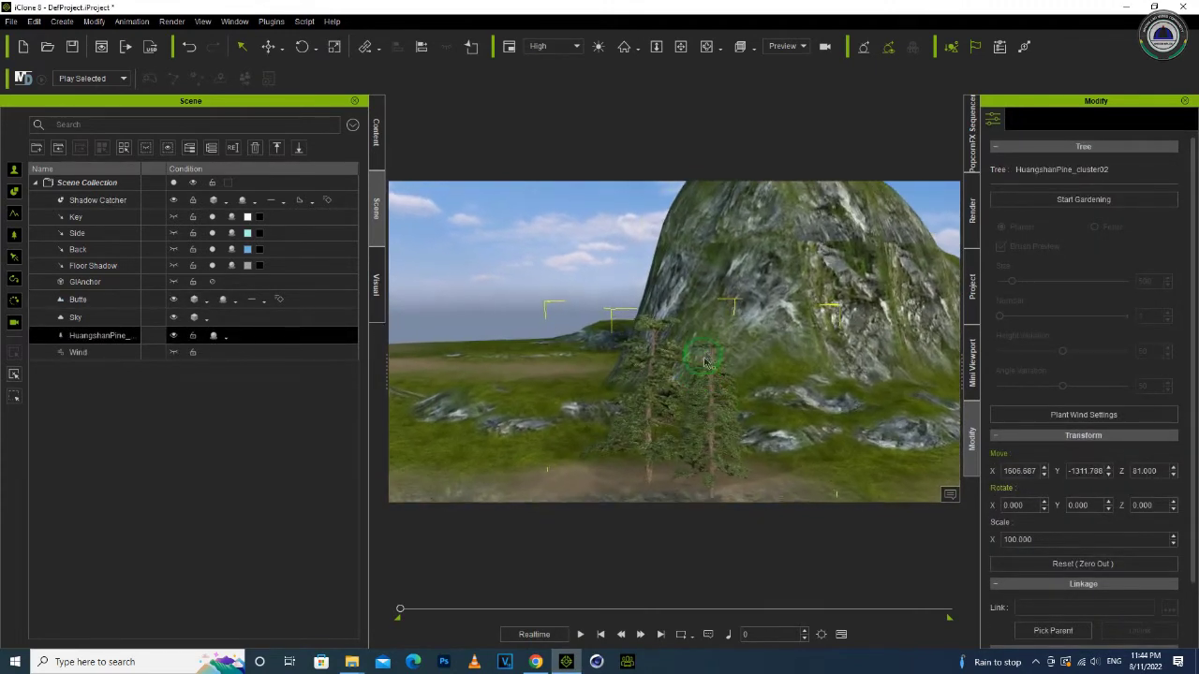
scroll(705, 424, "up", 4)
scroll(707, 421, "up", 4)
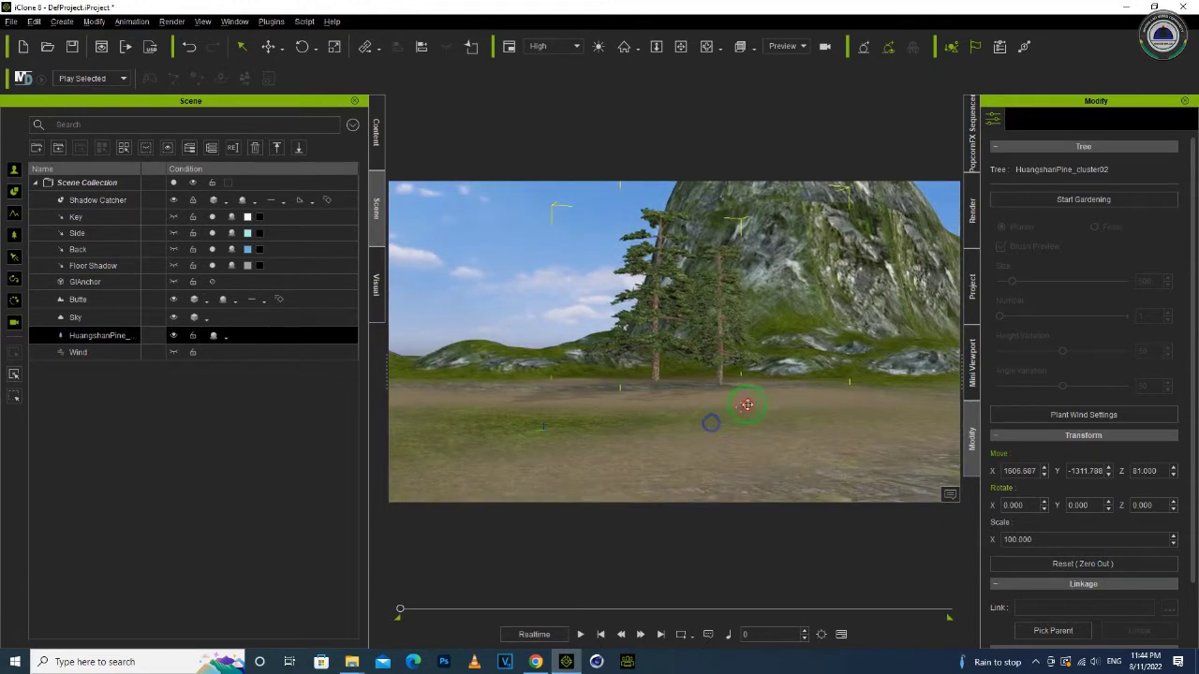
left_click(1083, 199)
scroll(670, 415, "up", 2)
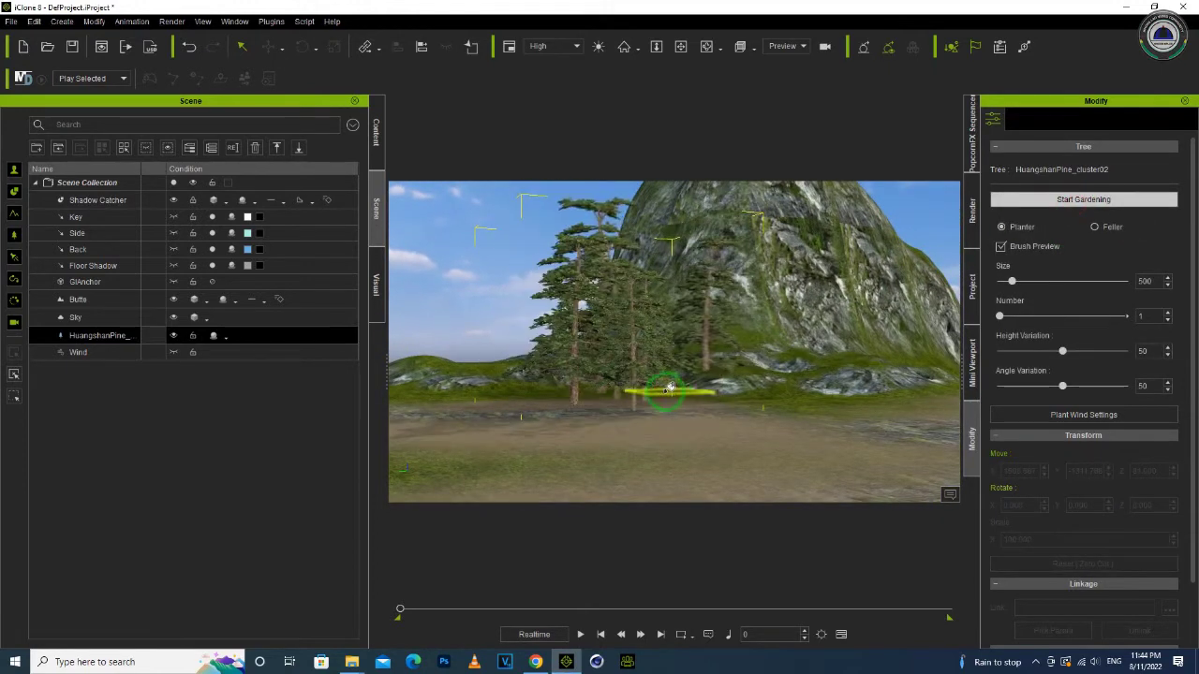
left_click(665, 397)
left_click(567, 396)
left_click(527, 395)
left_click(588, 398)
left_click(538, 398)
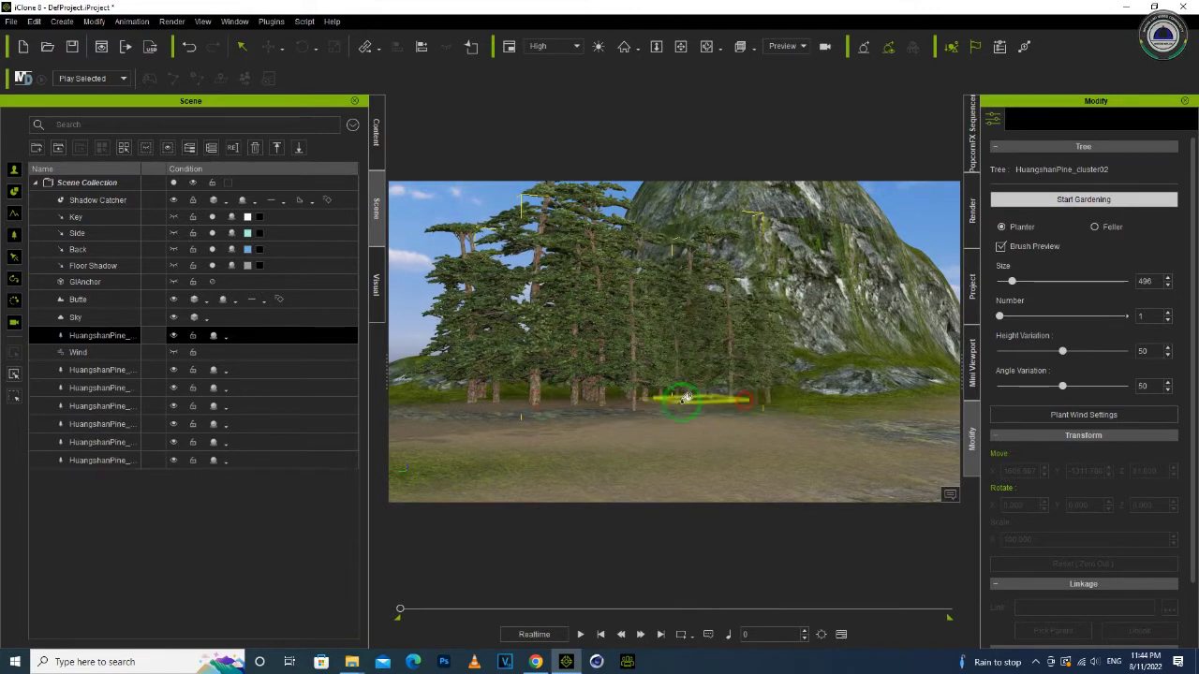
left_click(482, 400)
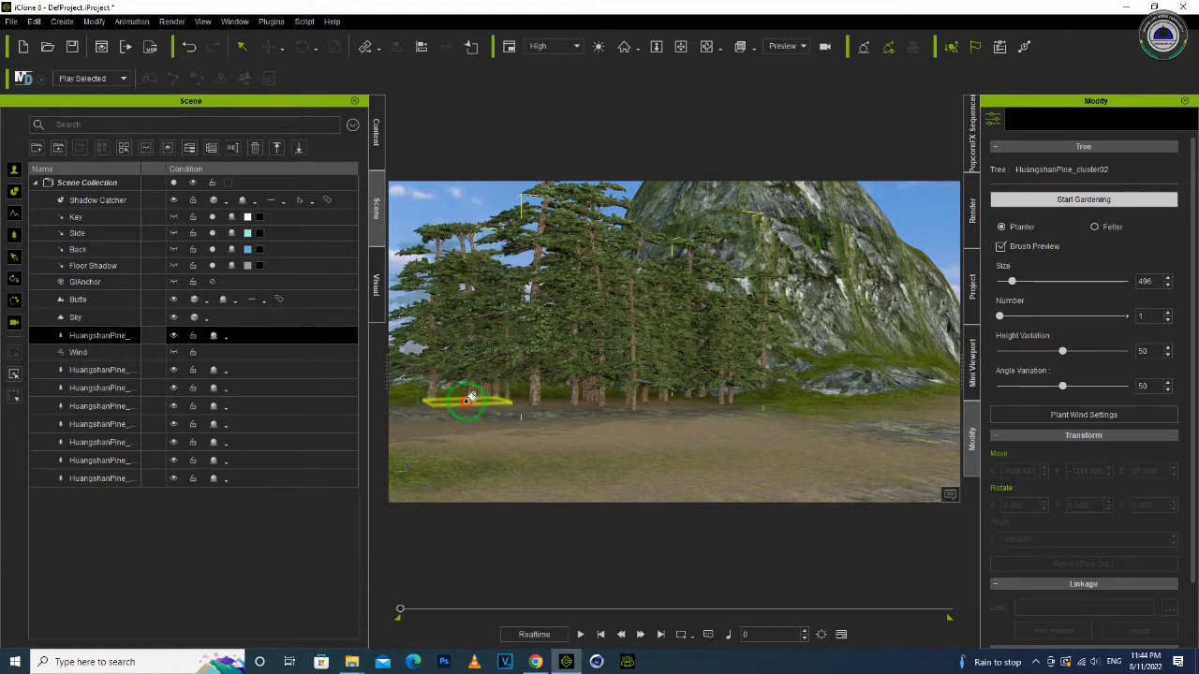
left_click(470, 397)
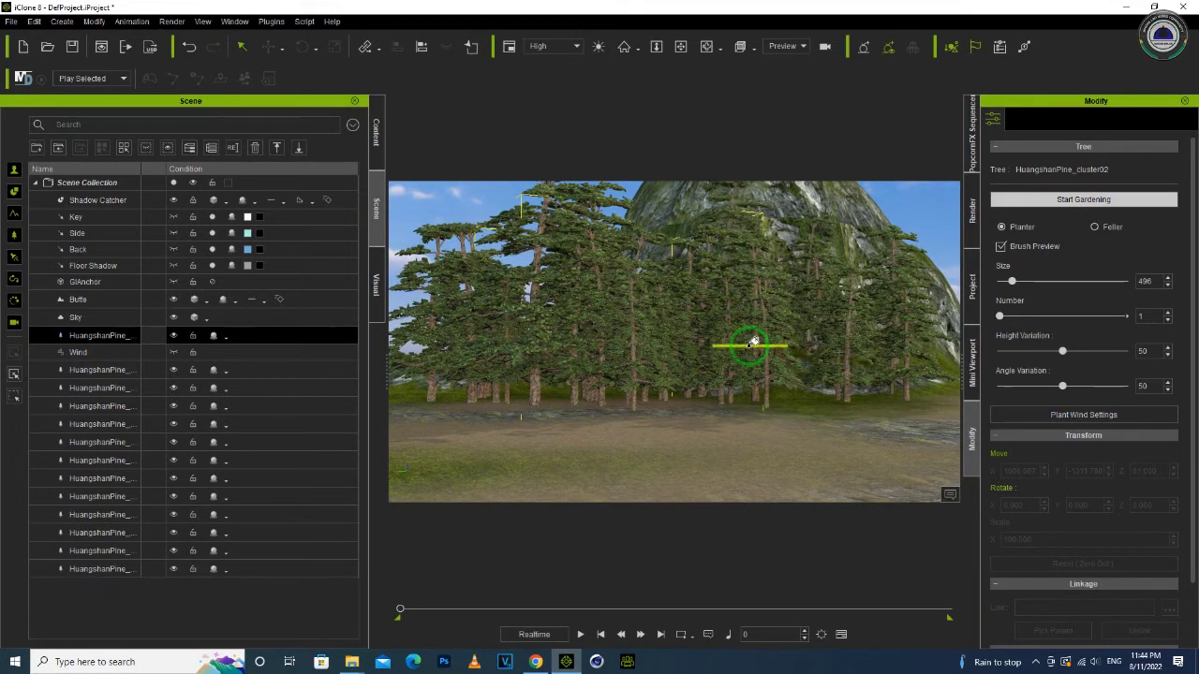
left_click(819, 397)
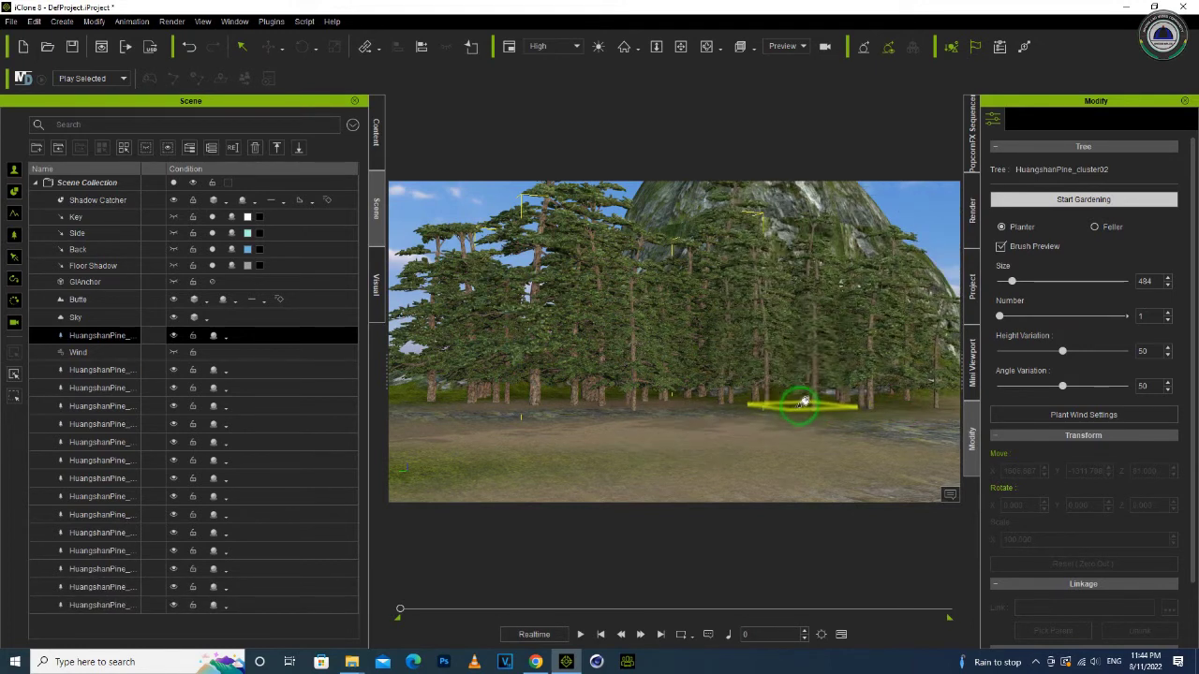
left_click(1083, 199)
mouse_move(899, 412)
right_mouse_down()
mouse_move(793, 420)
mouse_move(925, 421)
mouse_move(774, 431)
mouse_move(746, 396)
mouse_move(527, 399)
mouse_move(722, 401)
mouse_move(575, 428)
mouse_move(521, 451)
mouse_move(581, 533)
mouse_move(642, 532)
mouse_move(813, 416)
right_mouse_up()
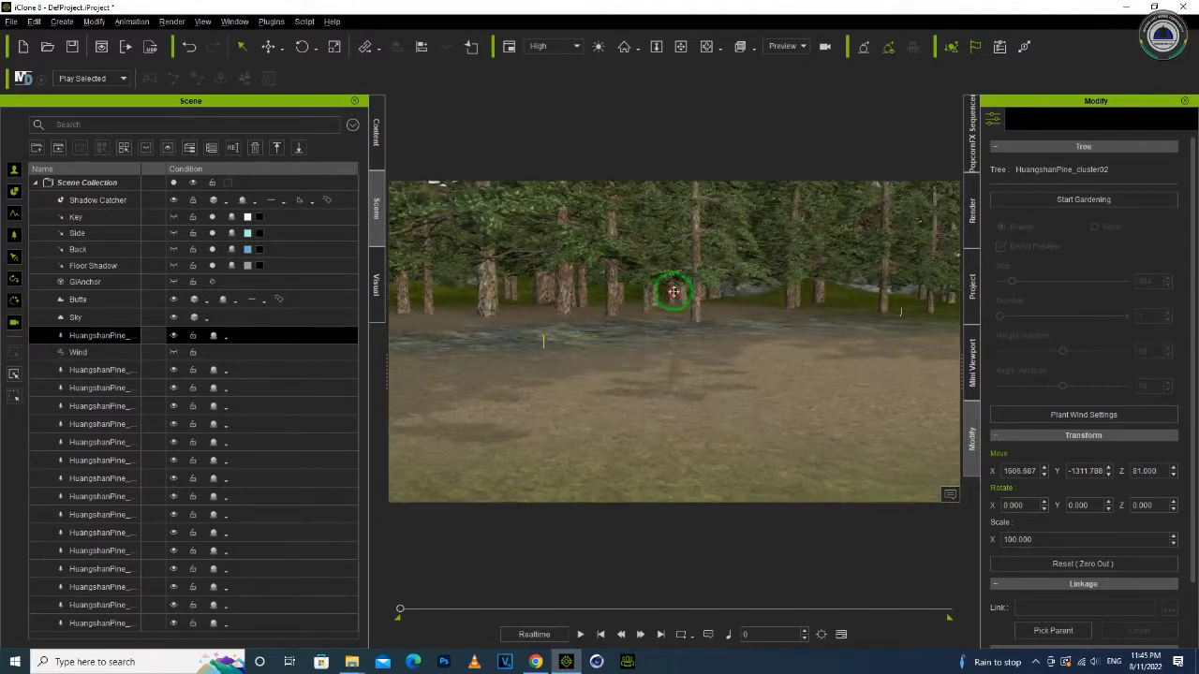
right_click_drag(672, 347, 664, 355)
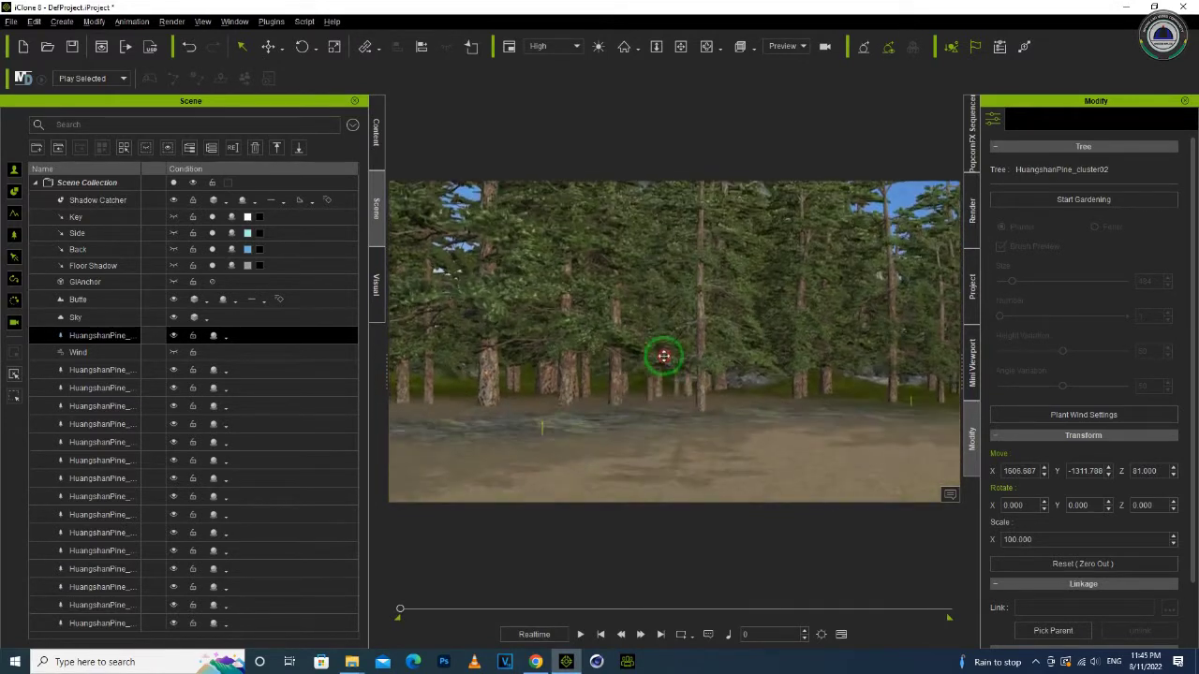
Step: Switch to File Explorer and go from the HuangshanPine folder to the Trees plugin folder inside Iclone Plugin
left_click(361, 663)
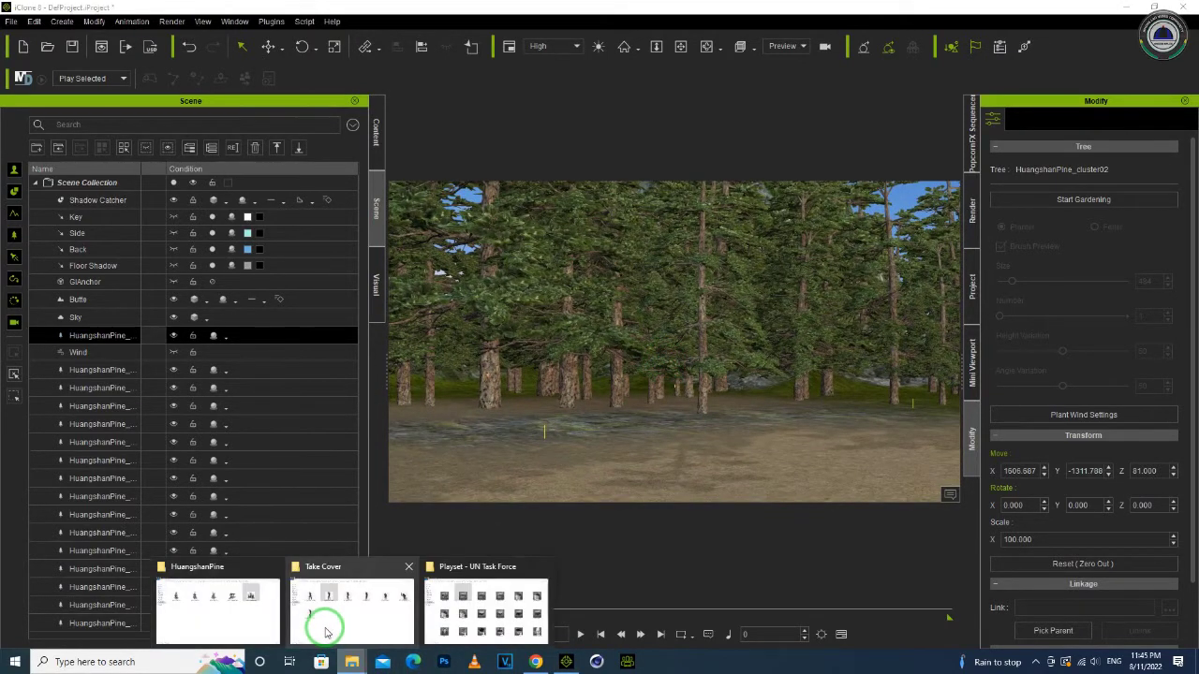
left_click(324, 627)
left_click(352, 657)
left_click(263, 616)
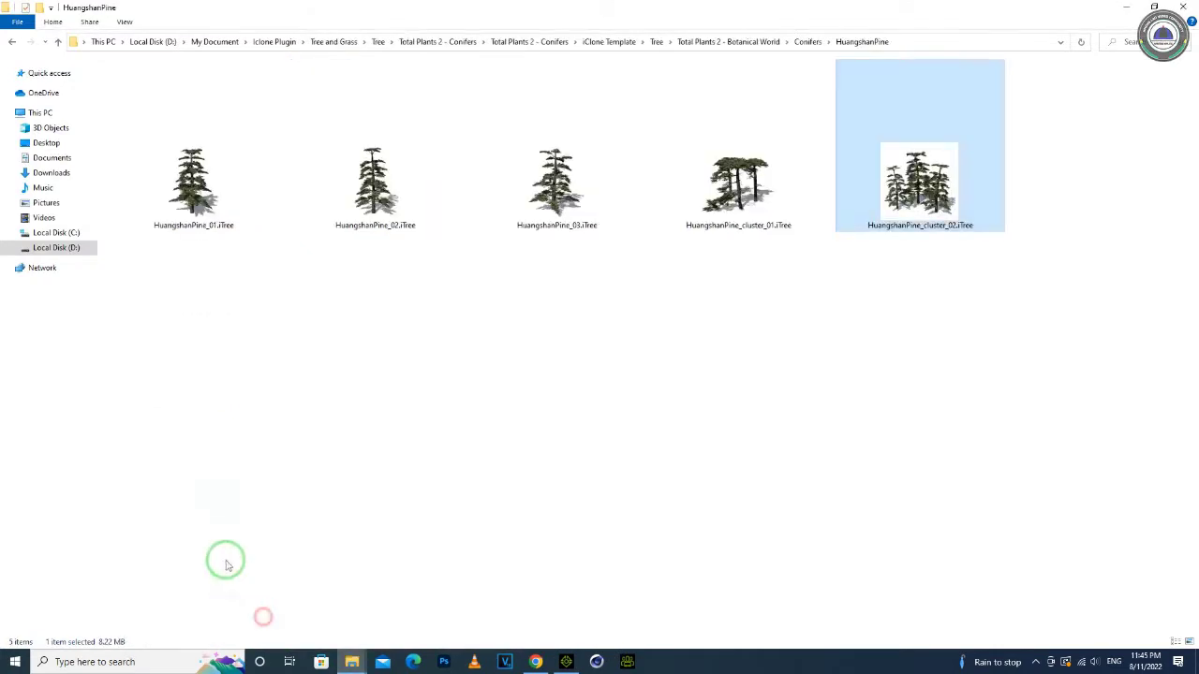
left_click(357, 285)
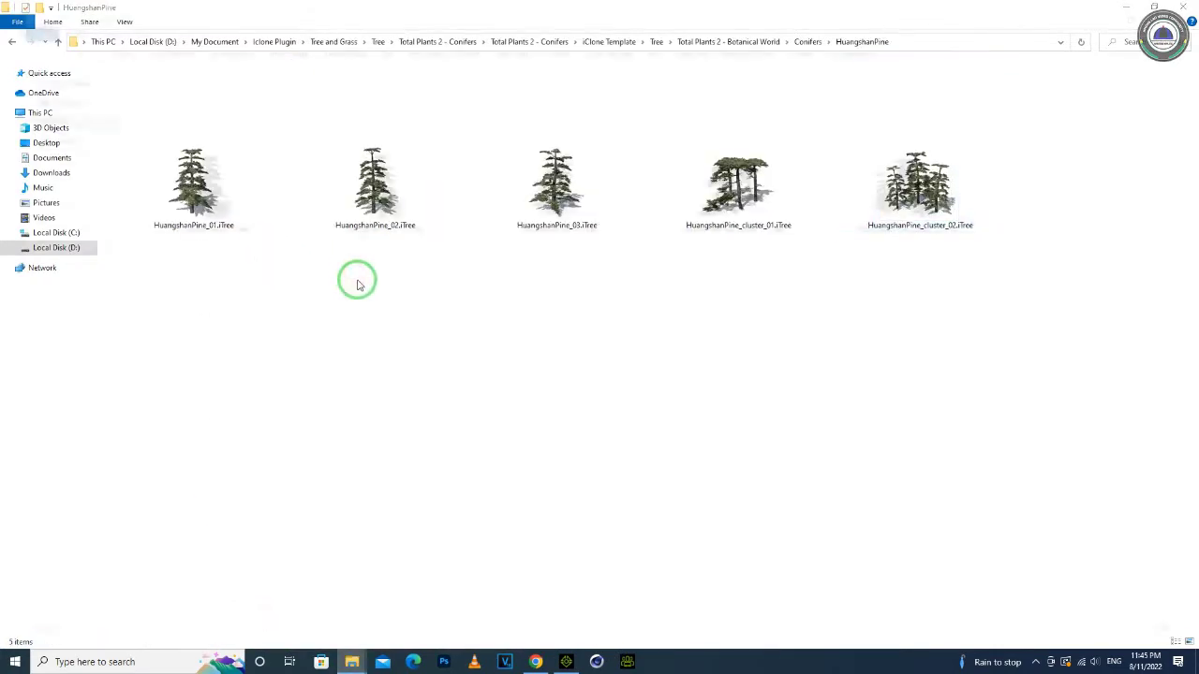
left_click(338, 44)
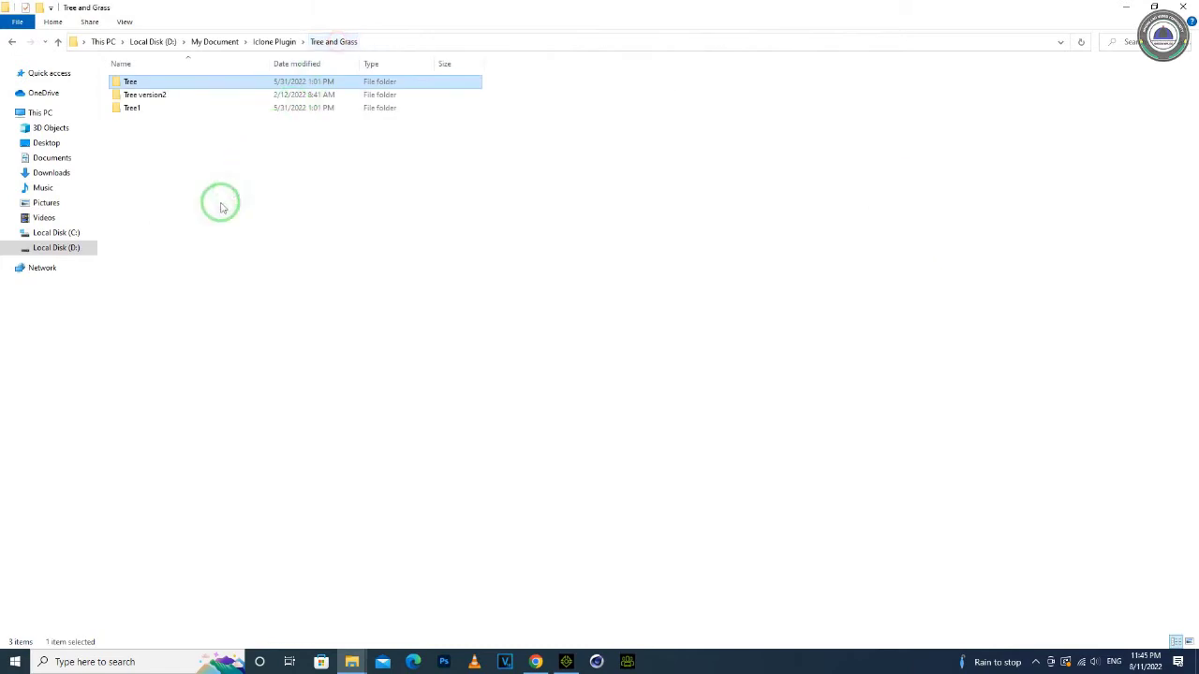
left_click(151, 110)
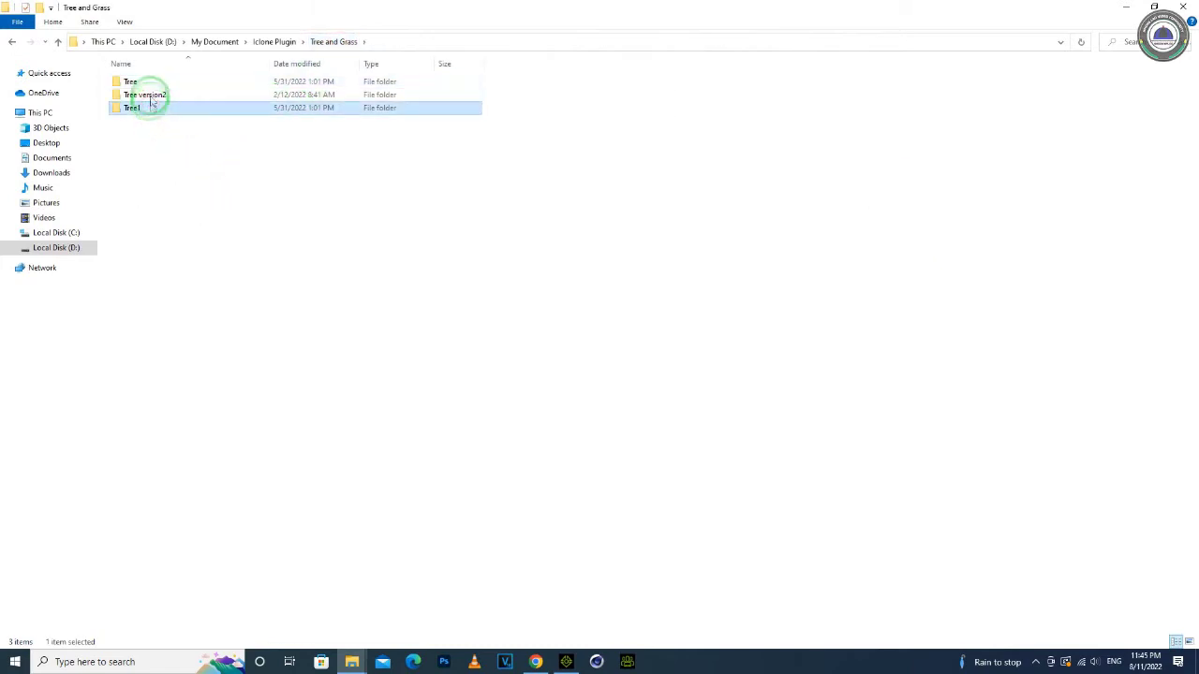
left_click(273, 42)
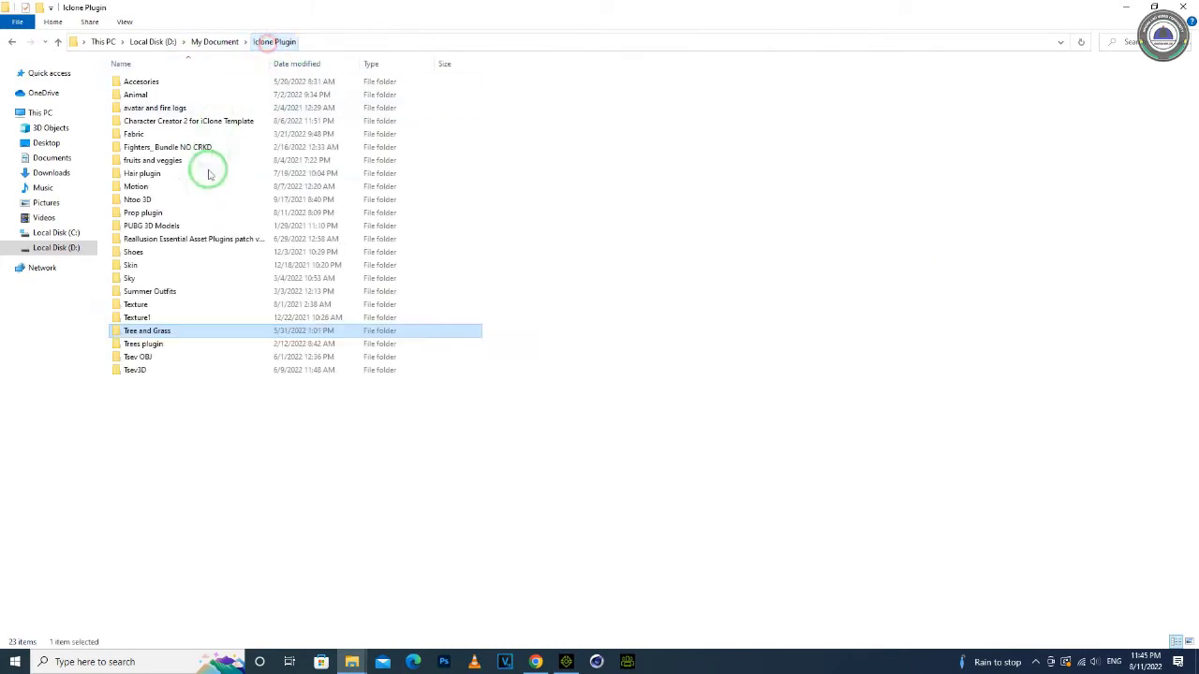
double_click(150, 344)
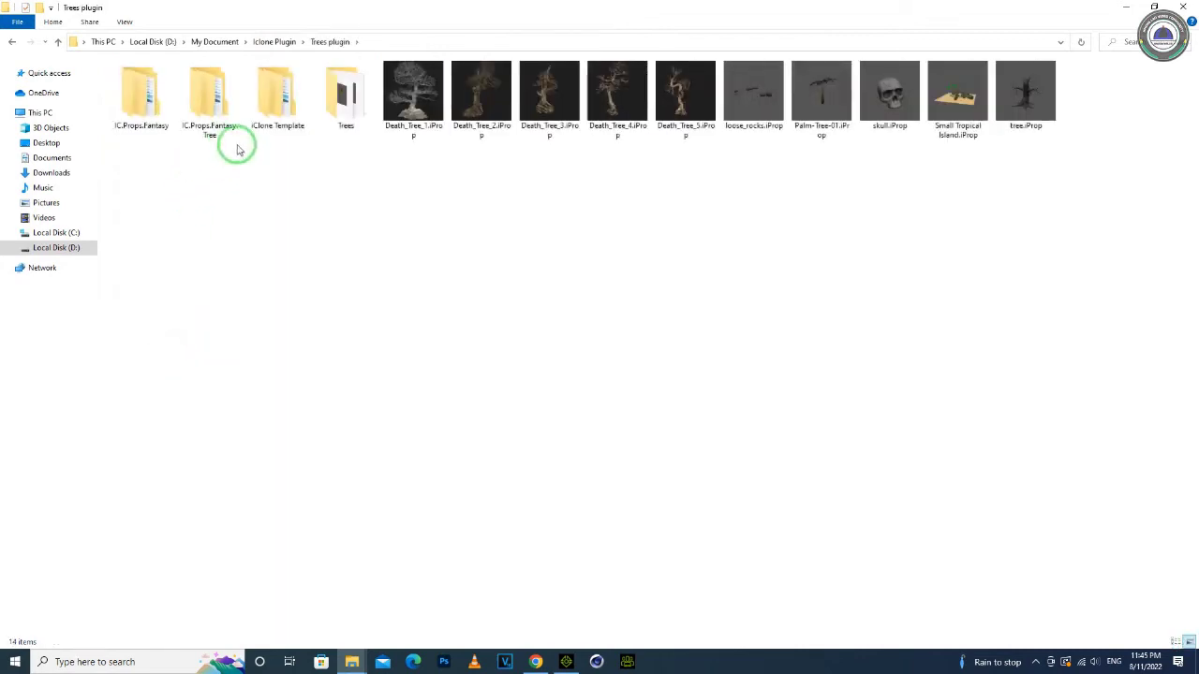
Step: Open the Shrubs & Flowers folder through iClone Template, Tree, Total Plants and Biosphere Collection
double_click(281, 112)
double_click(149, 95)
double_click(159, 81)
double_click(164, 84)
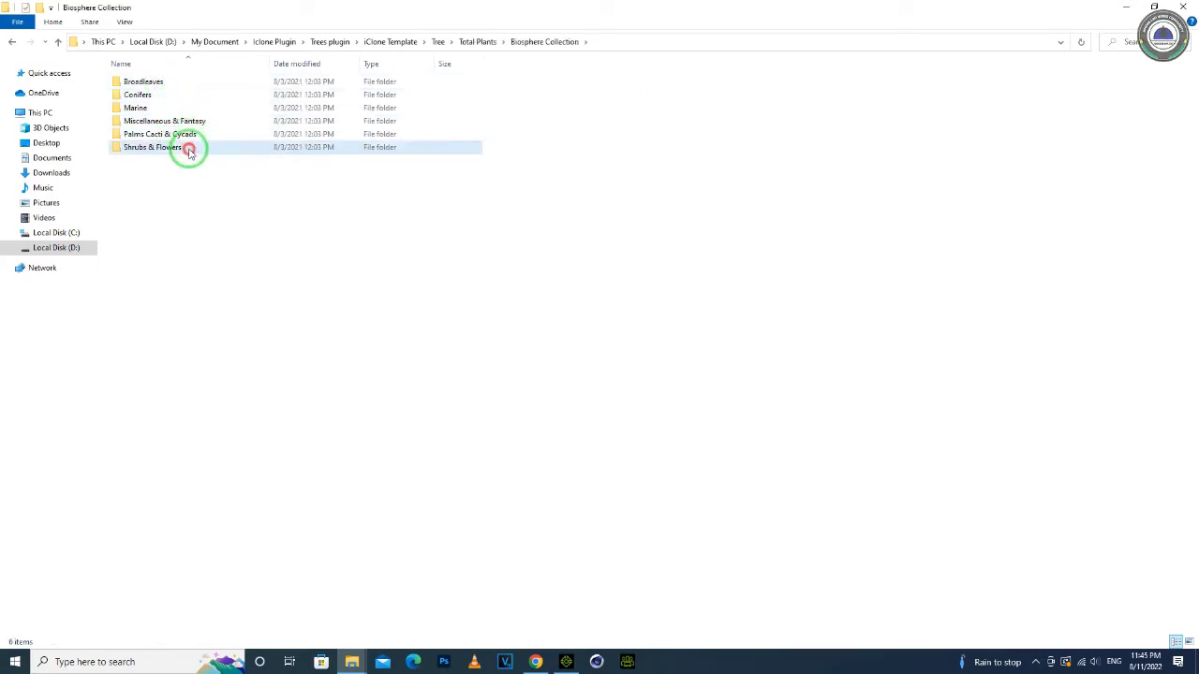
double_click(186, 147)
Step: Add C188F_Pampas_Grass_Flower_A.iTree from the Shrubs & Flowers folder to the iClone scene, on the ground in front of the pine forest
scroll(776, 430, "down", 15)
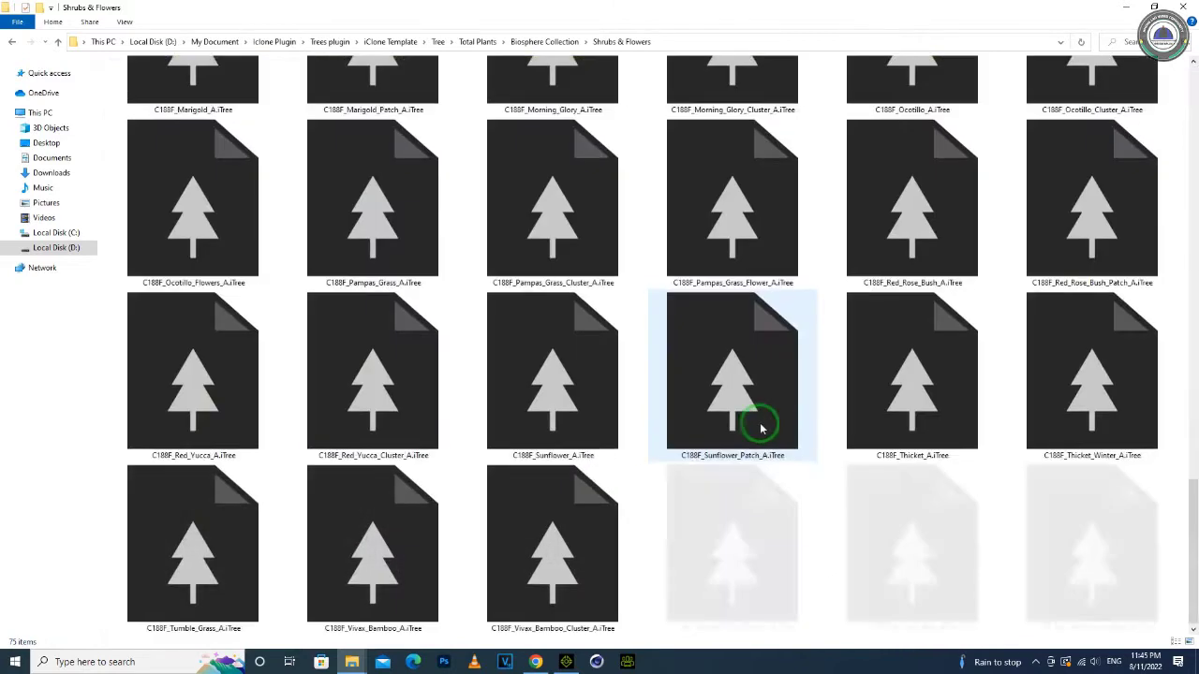
left_click(755, 256)
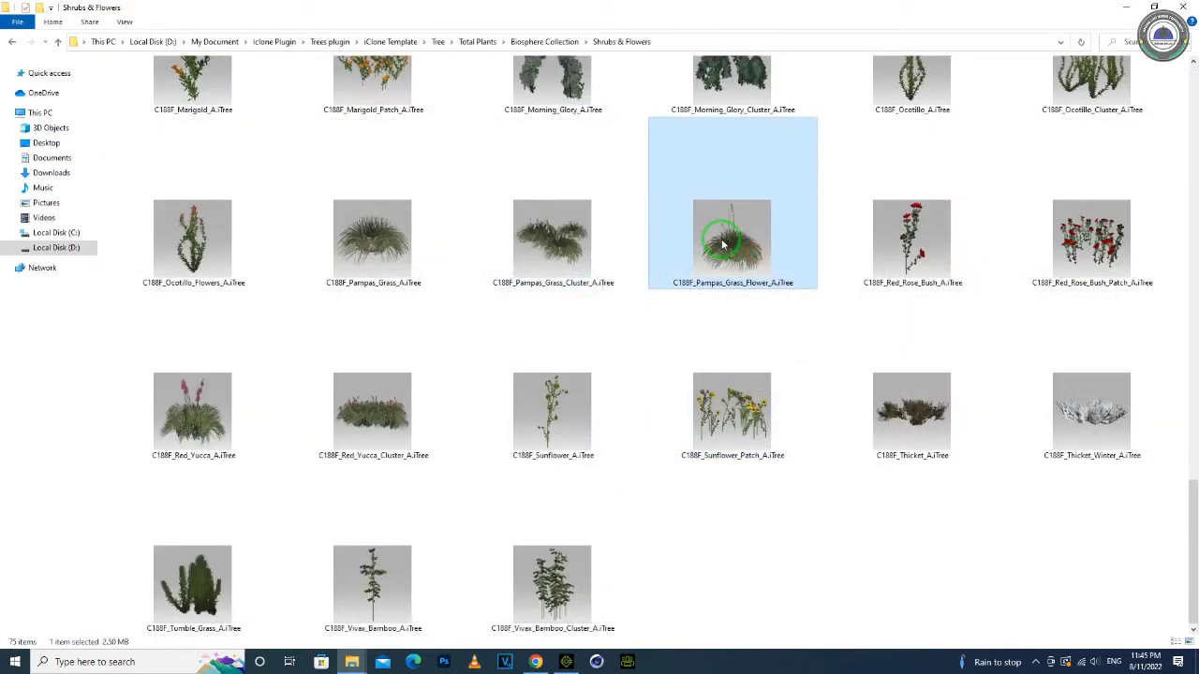
left_click_drag(727, 233, 681, 412)
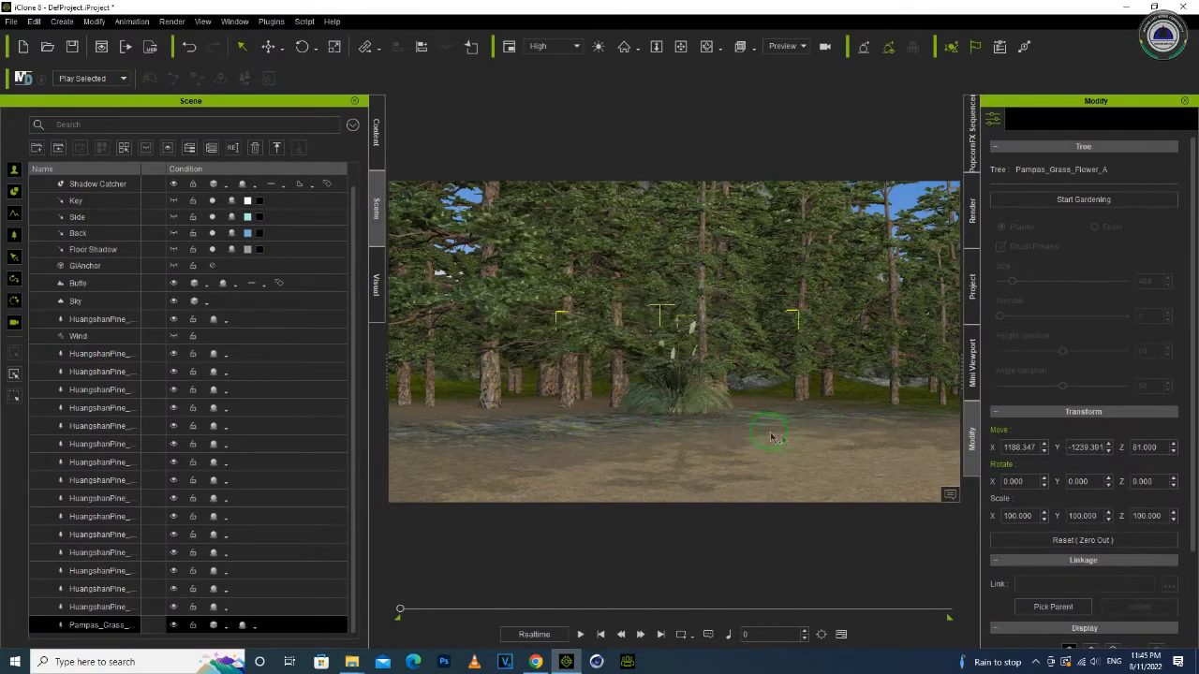
Step: Start gardening in Planter mode with brush size 613 and number 6, and plant flowering pampas grass along the front of the pines
right_click_drag(796, 430, 747, 456)
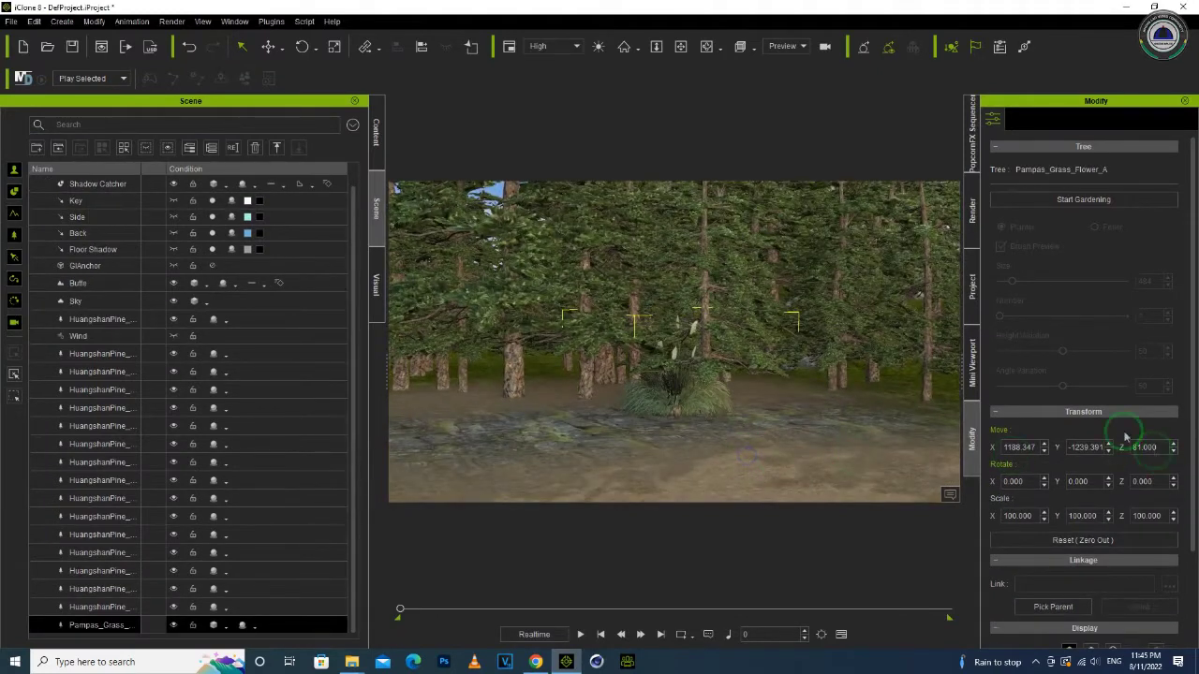
left_click(1061, 202)
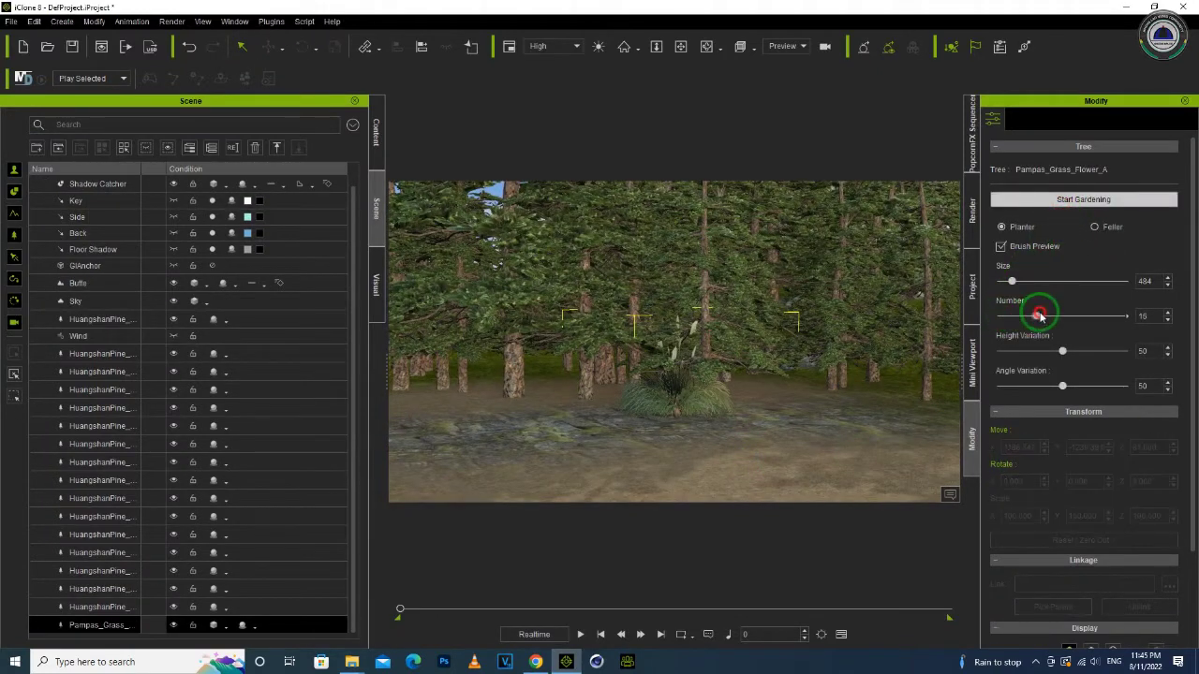
left_click_drag(1040, 316, 1019, 305)
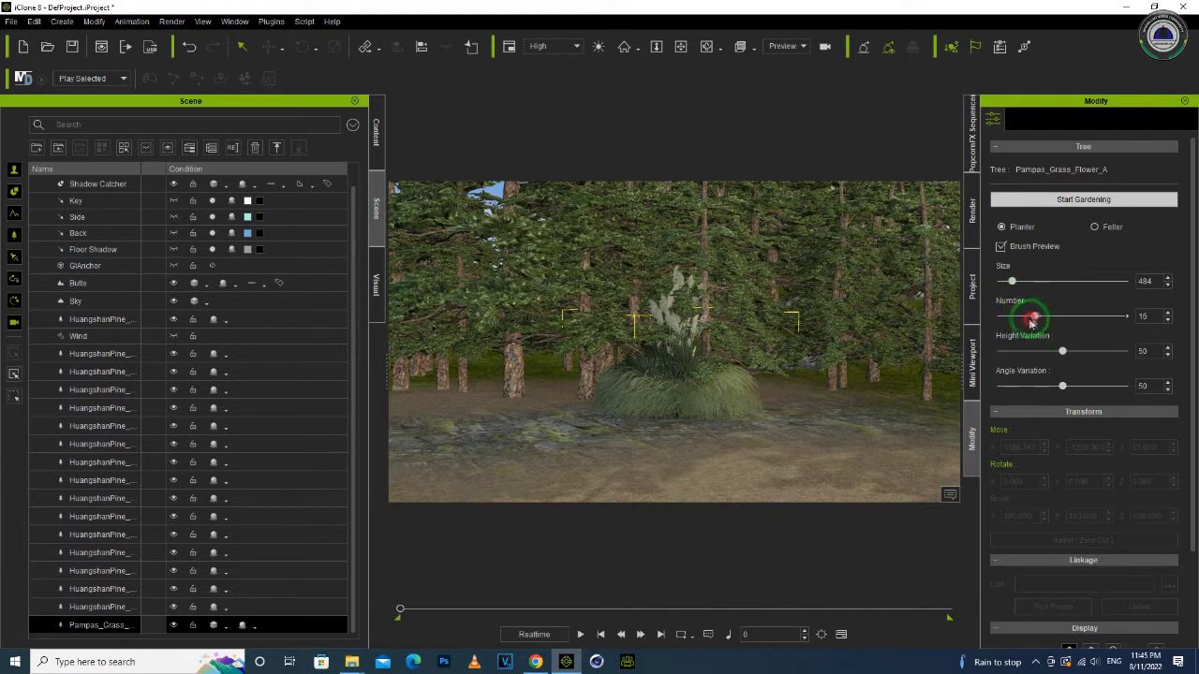
left_click(1013, 322)
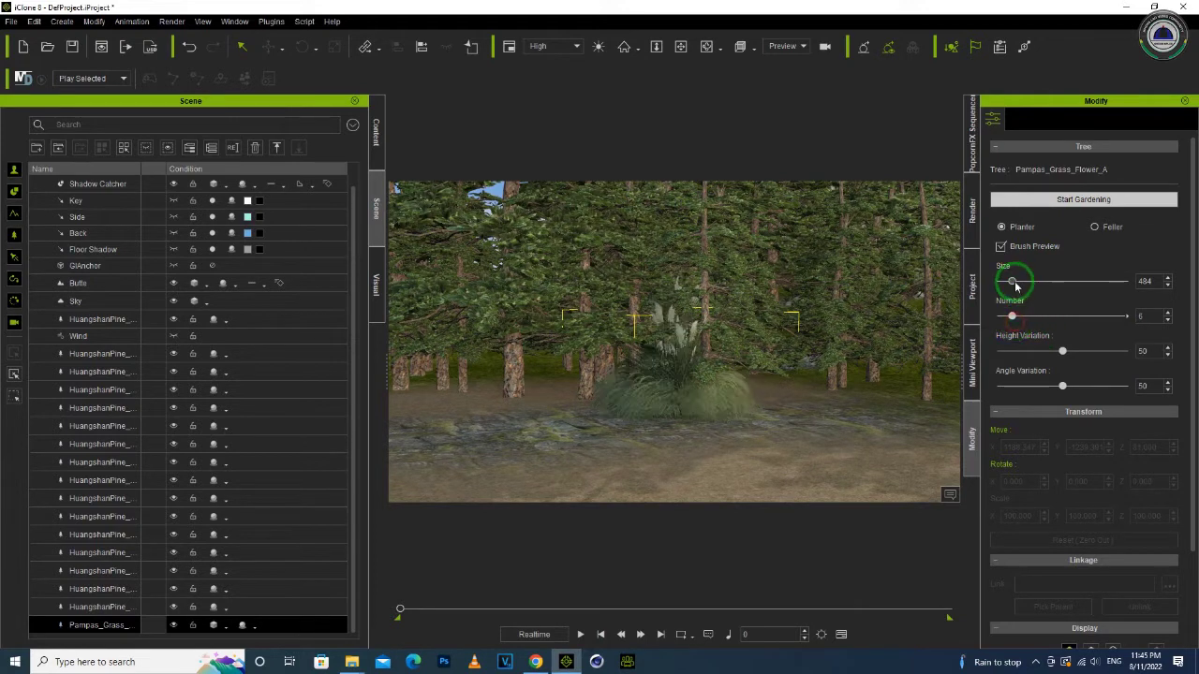
left_click_drag(1016, 282, 1020, 282)
left_click(815, 391)
left_click(805, 398)
left_click(444, 404)
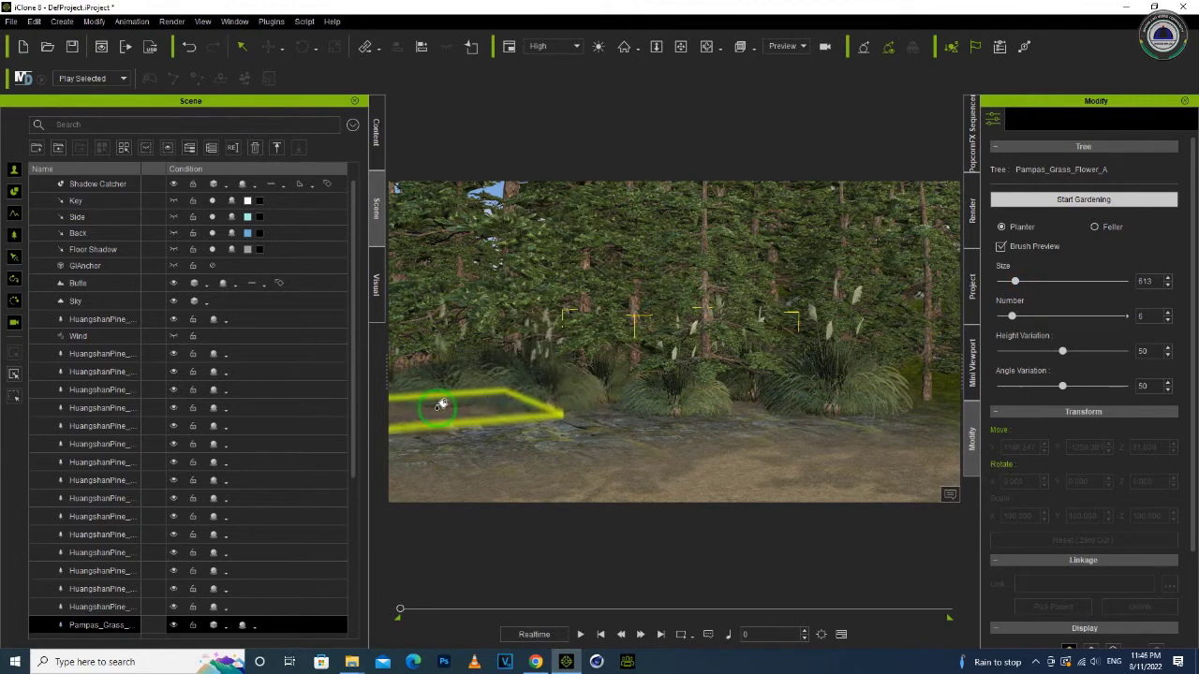
Step: Extend the pampas grass planting to both ends of the pine forest's edge, end gardening and deselect the plant
middle_click_drag(835, 364, 595, 363)
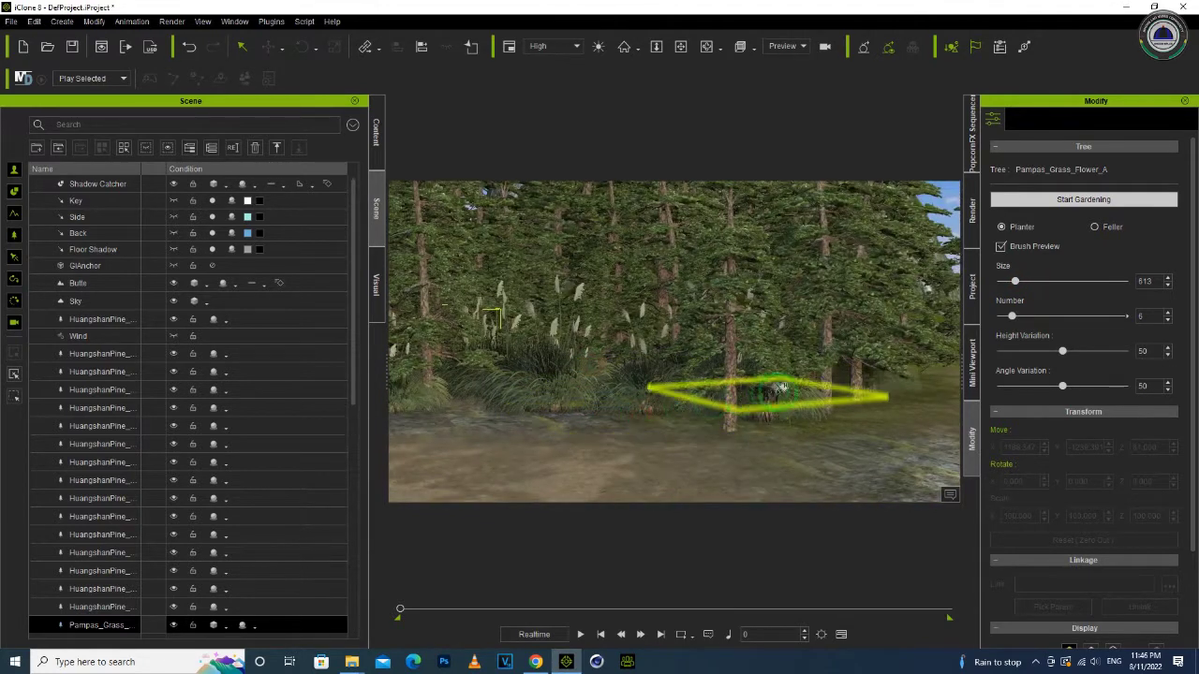
left_click(815, 417)
middle_click_drag(613, 359, 992, 375)
middle_click_drag(688, 375, 822, 384)
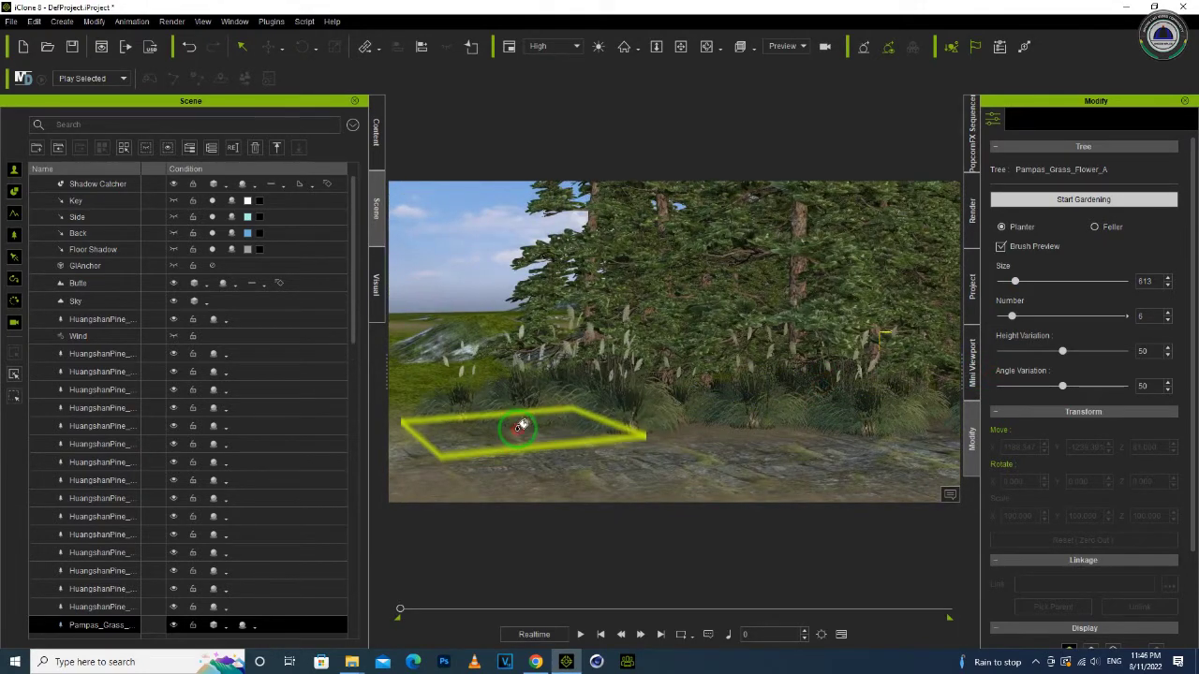
middle_click_drag(796, 360, 510, 375)
middle_click_drag(883, 355, 535, 303)
left_click(1084, 202)
middle_click_drag(843, 384, 644, 335)
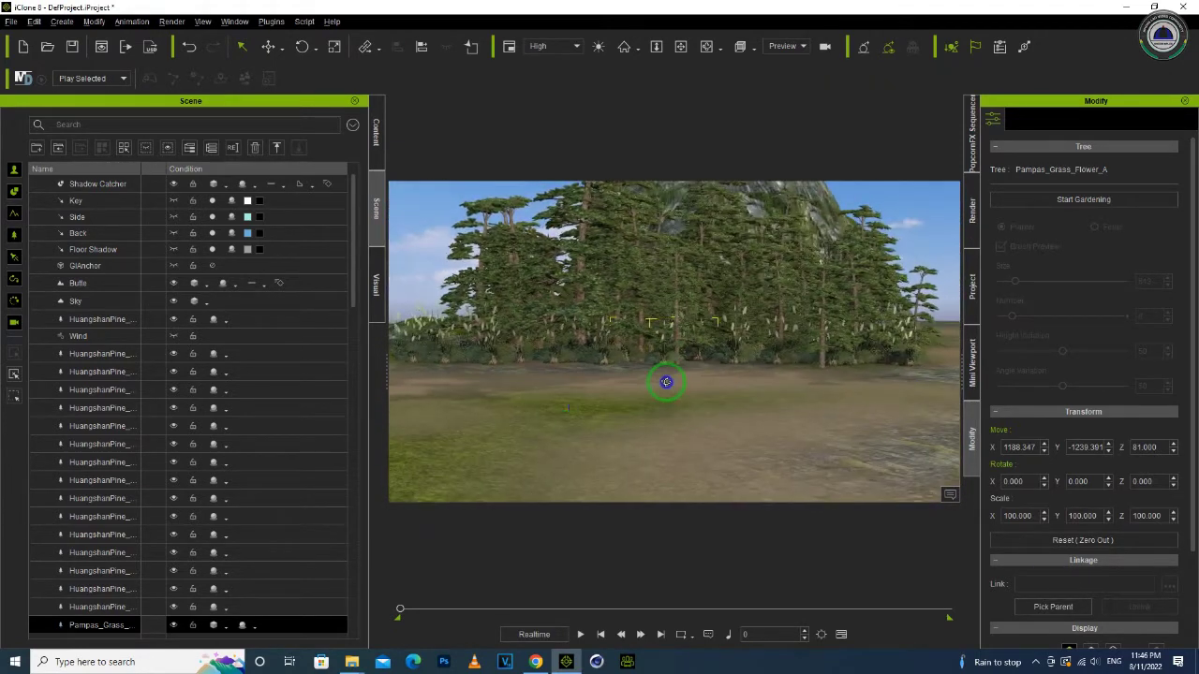
left_click(691, 374)
middle_click_drag(693, 438, 487, 506)
Step: Add C188F_Goldfinger_Banana_Cluster_A.iTree from the Shrubs & Flowers folder in File Explorer to the iClone scene, near the front of the forest
left_click(352, 662)
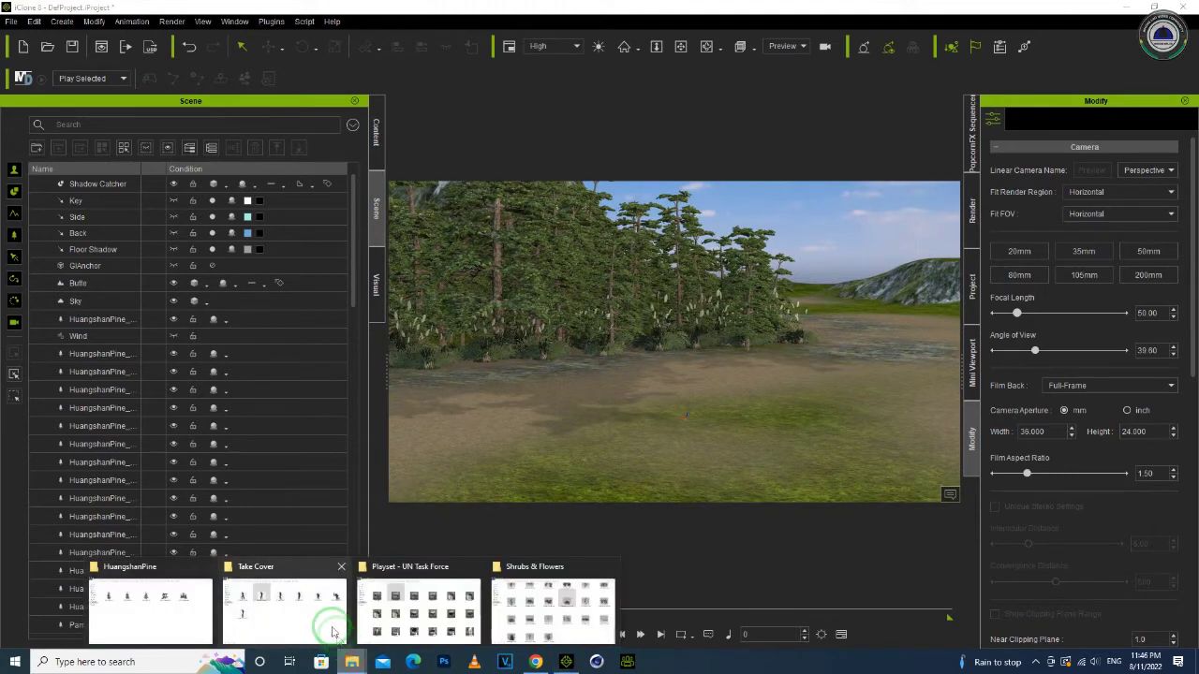
mouse_move(187, 599)
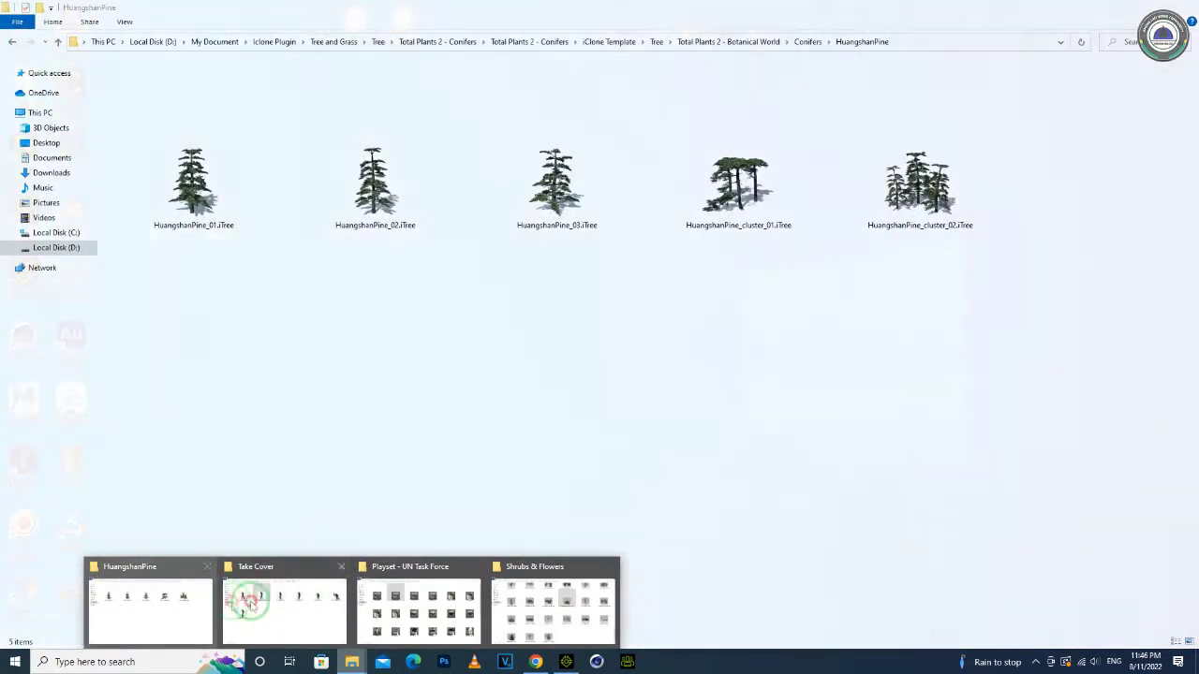
left_click(450, 608)
left_click(534, 611)
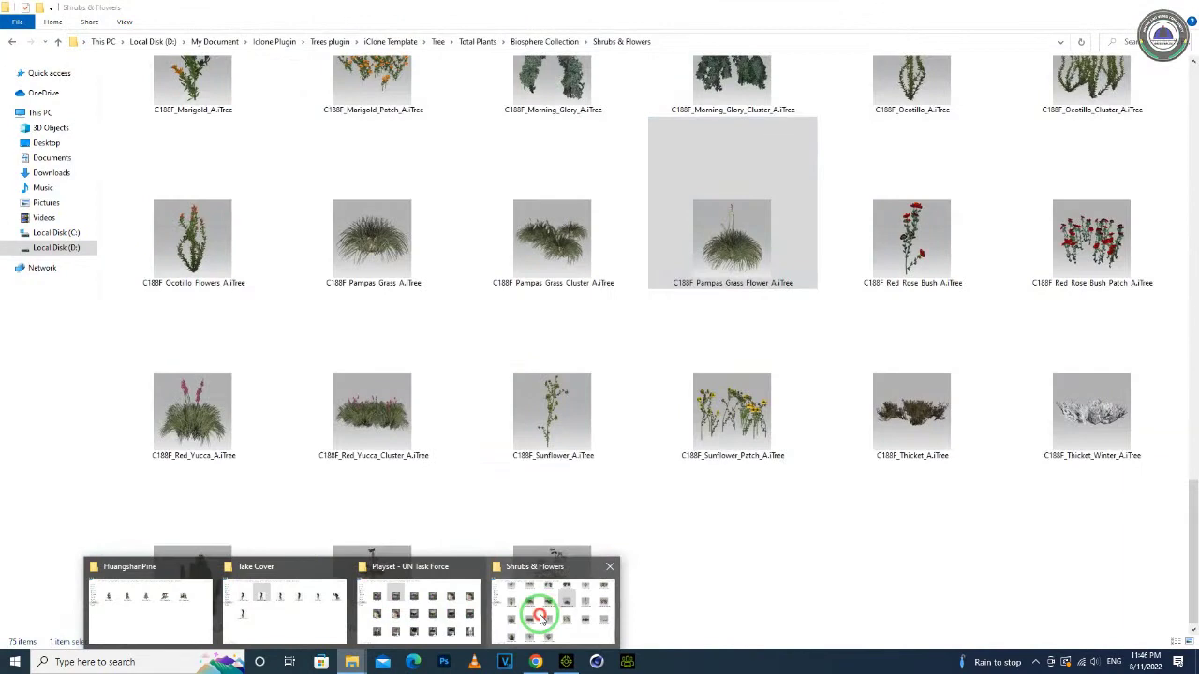
left_click(822, 539)
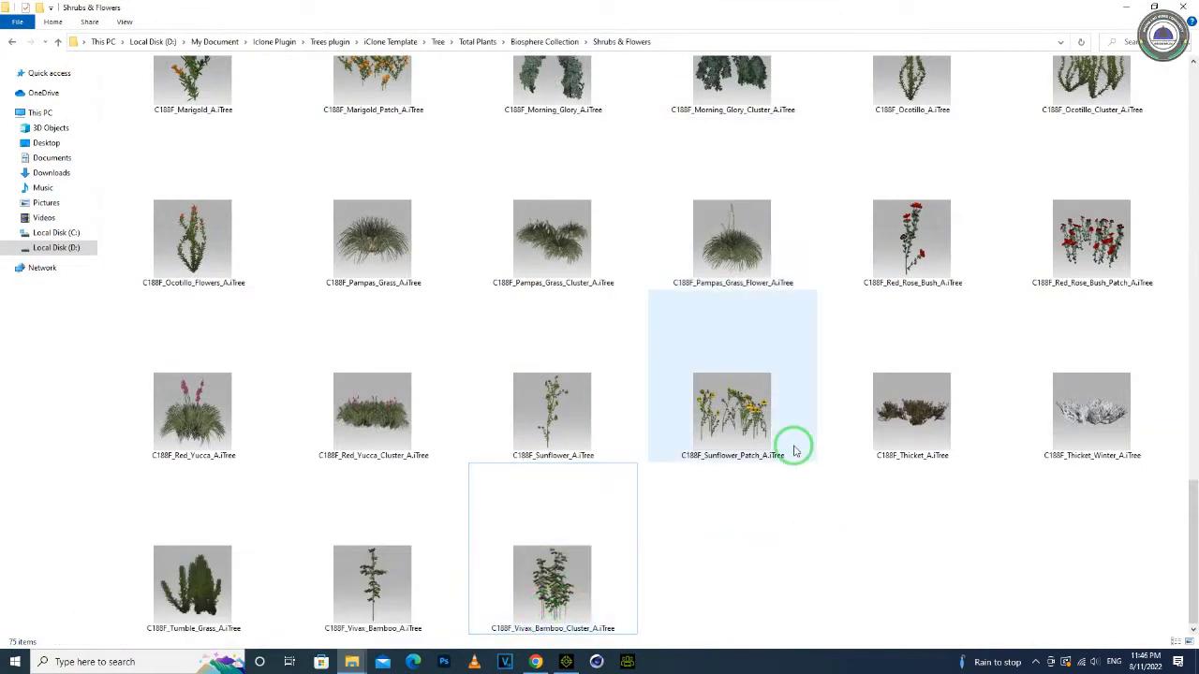
scroll(196, 440, "up", 5)
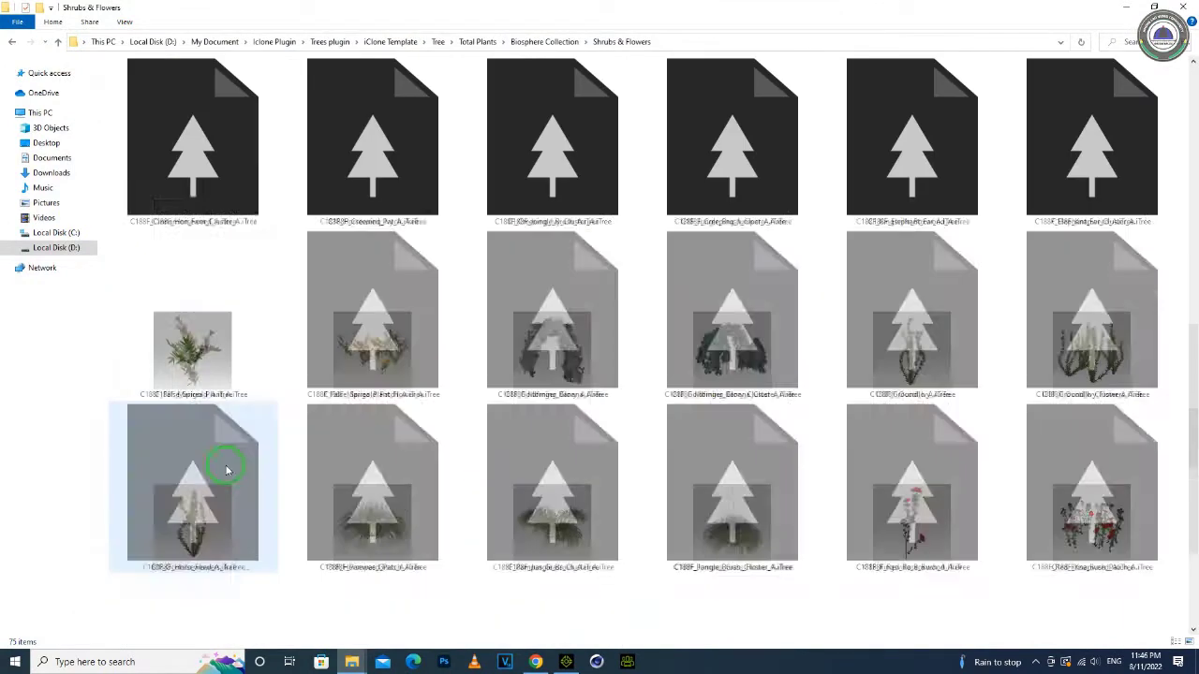
left_click(697, 339)
left_click_drag(698, 339, 571, 349)
Step: Plant Goldfinger banana clusters in front of the pines in Planter mode with size 5 and number 3, then end gardening
right_click_drag(691, 372, 661, 320)
left_click(1091, 201)
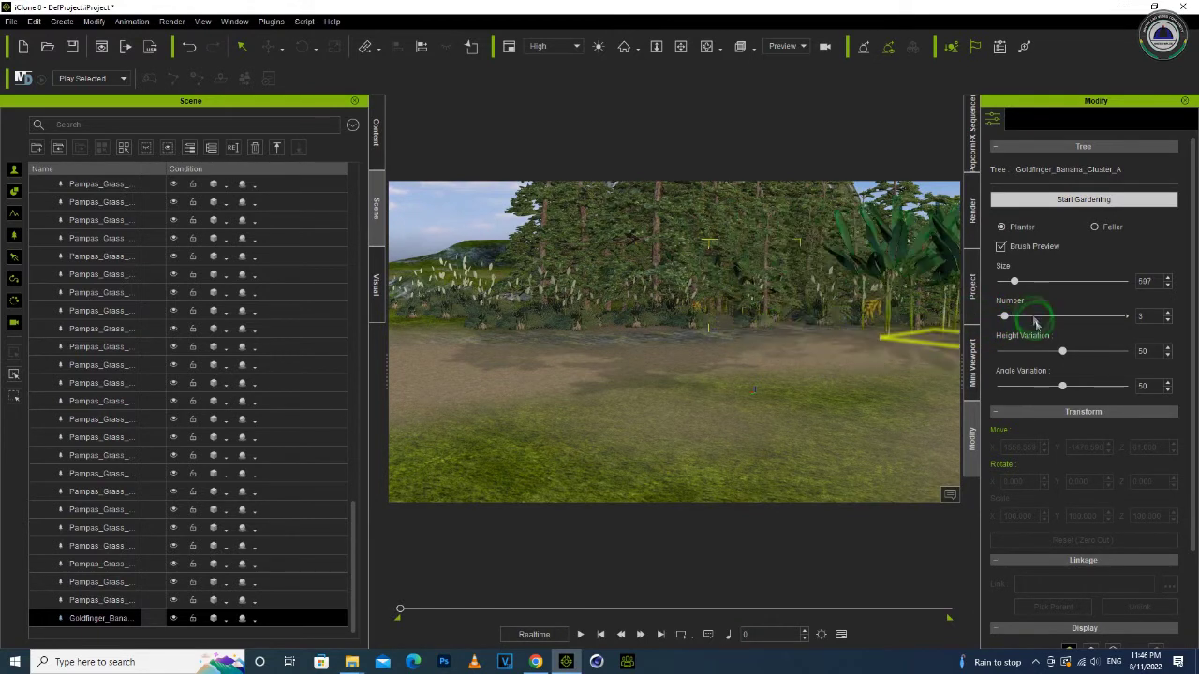
left_click_drag(1015, 282, 1000, 281)
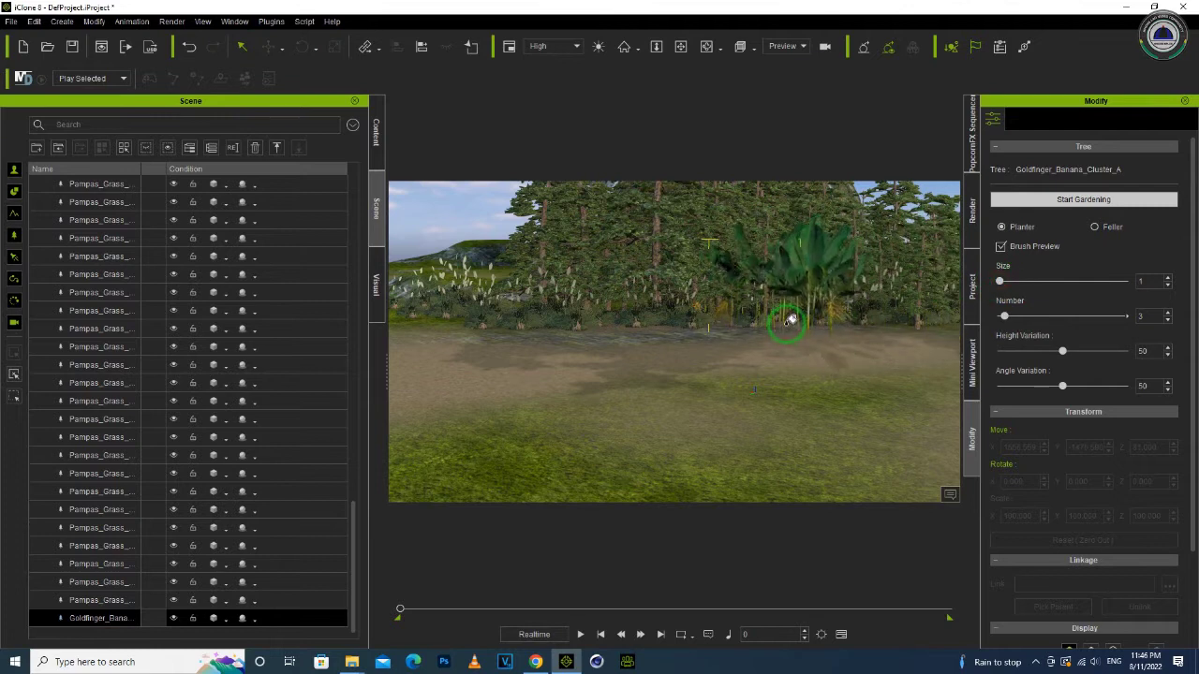
left_click(681, 328)
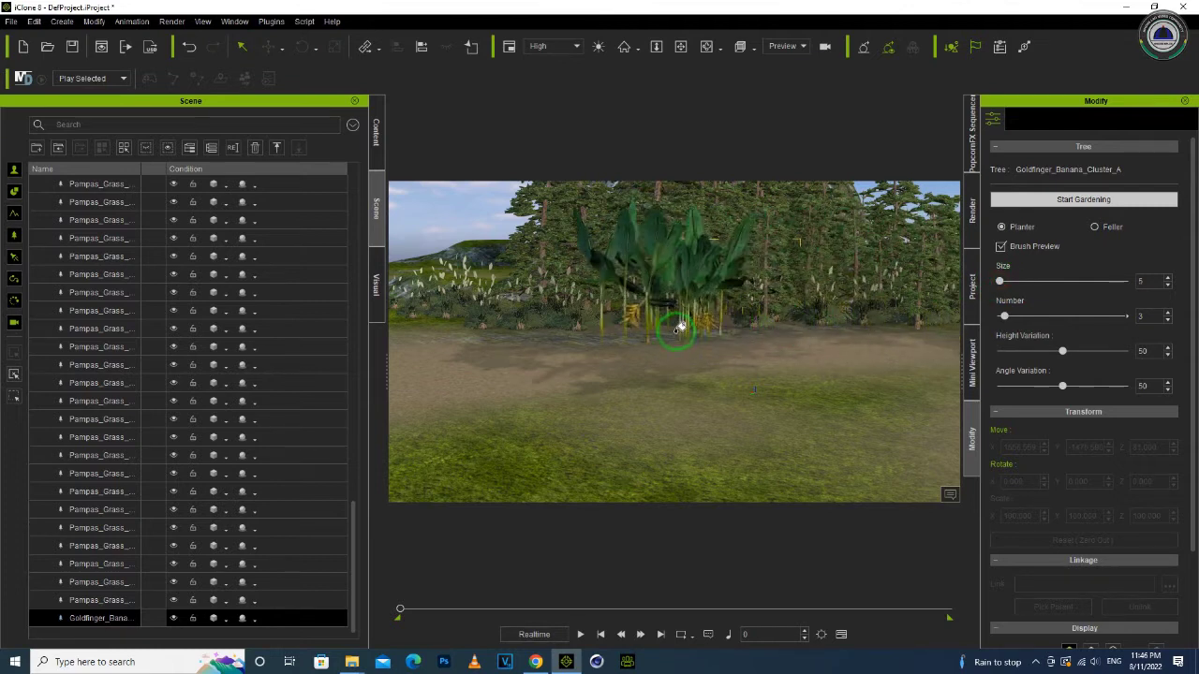
left_click(611, 323)
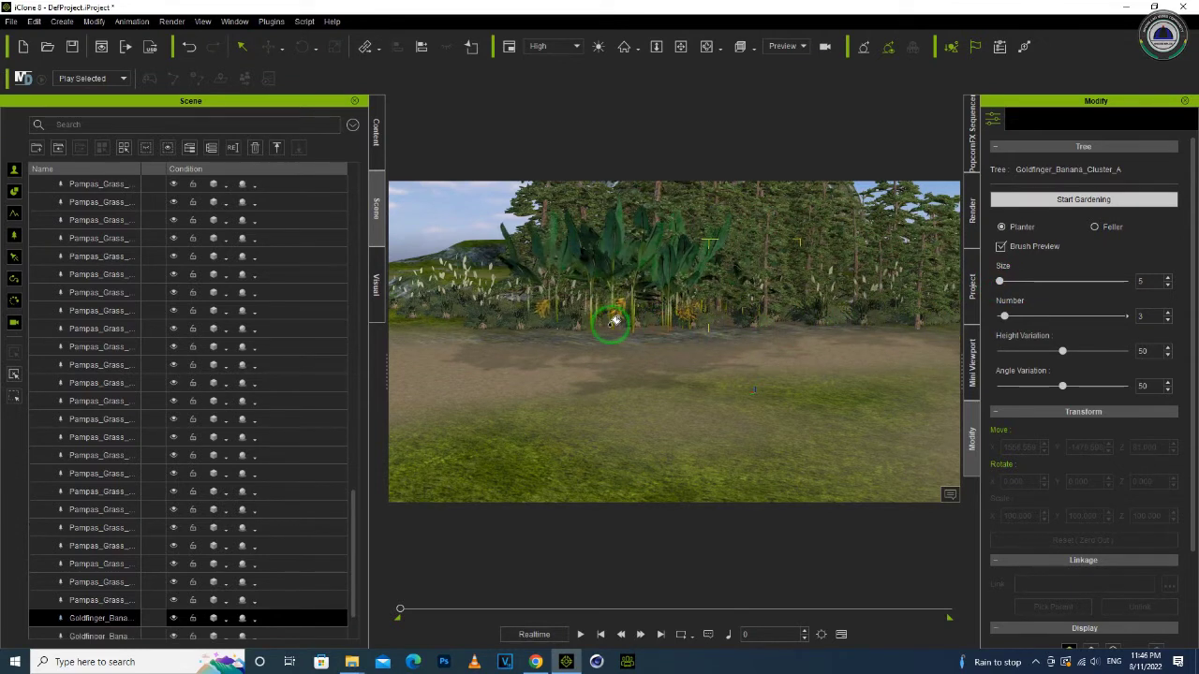
left_click(1043, 196)
Step: Browse Shrubs & Flowers in File Explorer, then add C188E_Ponytail_Palm_Cluster_A.iTree from Palms Cacti & Cycads to the iClone scene at the forest's edge
right_click_drag(843, 318, 791, 342)
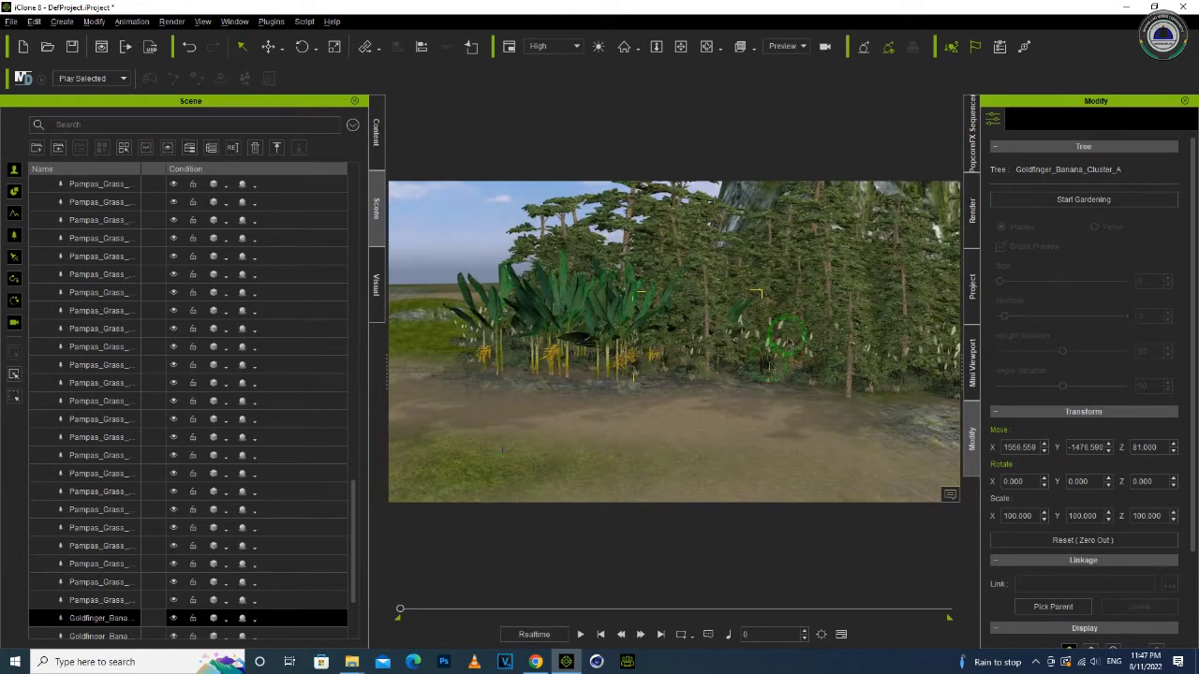
mouse_move(359, 663)
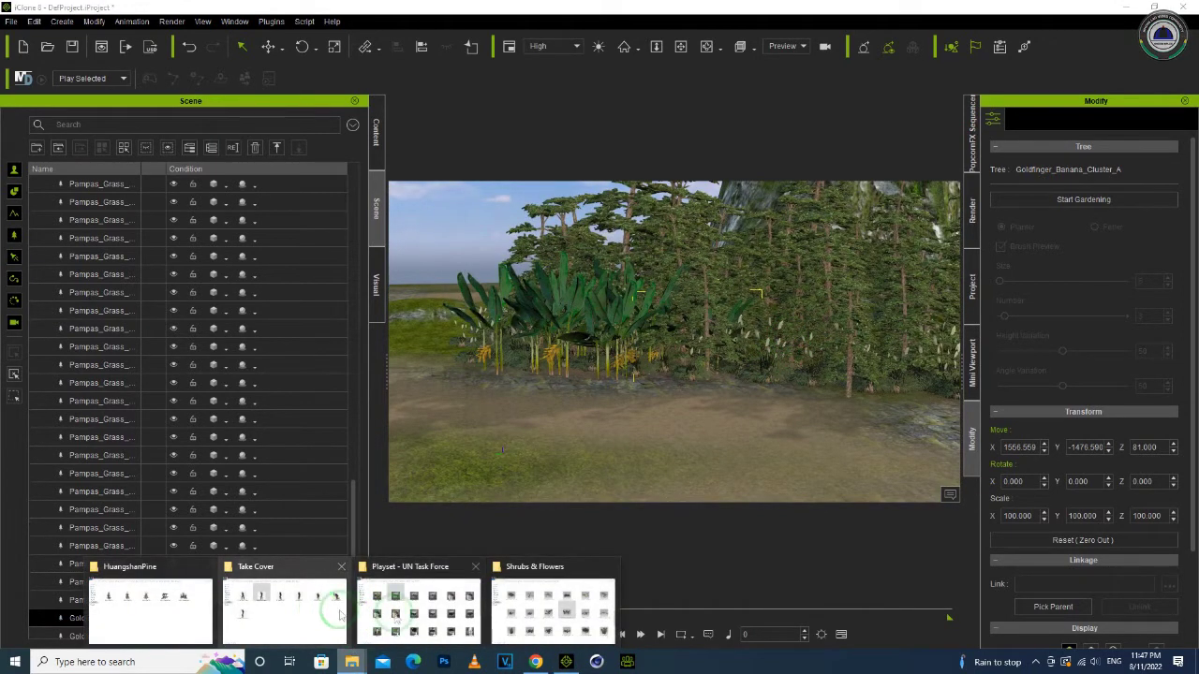
left_click(528, 609)
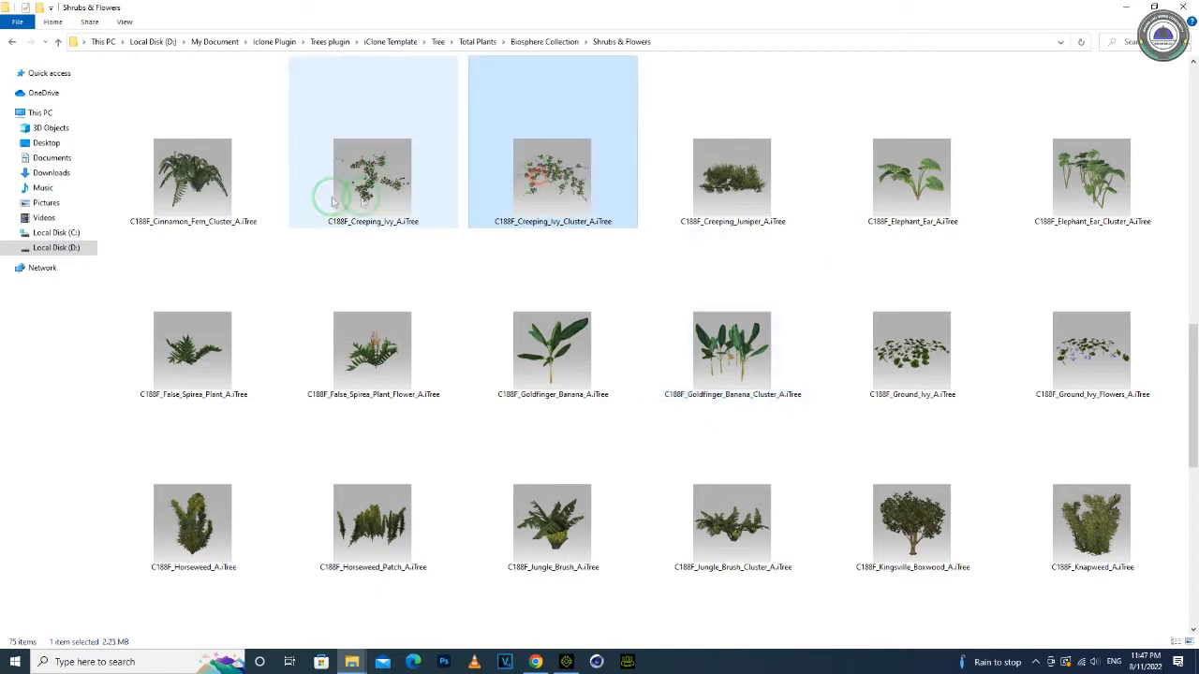
left_click(248, 188)
scroll(1025, 359, "down", 5)
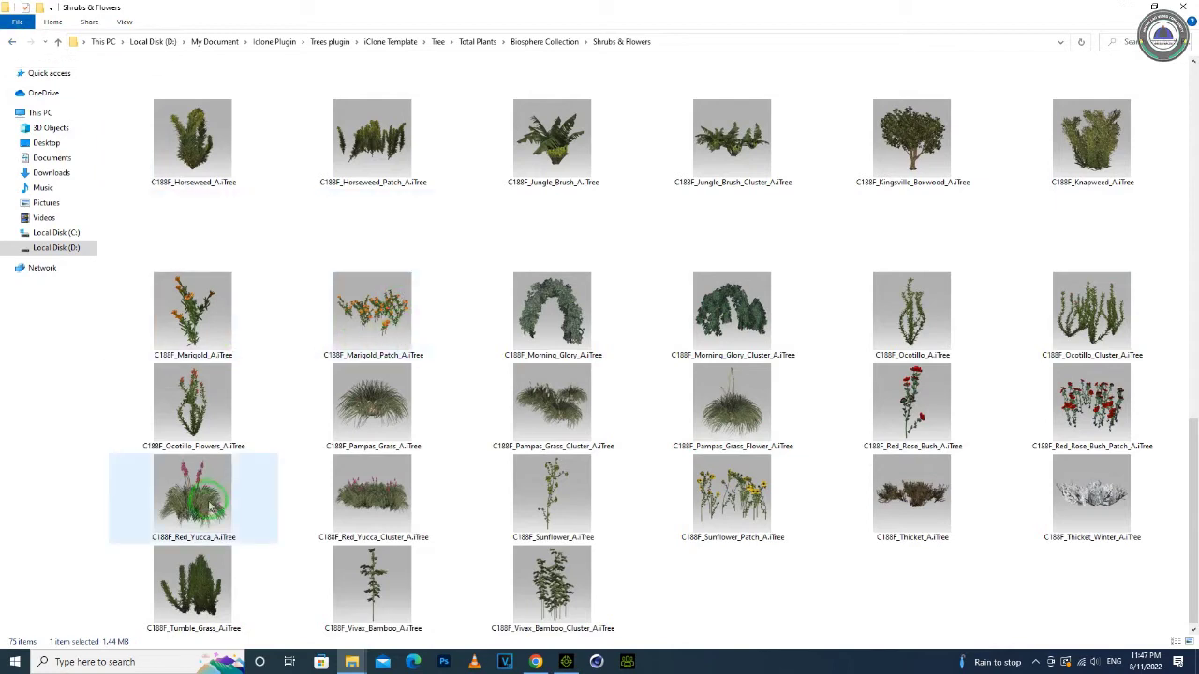
left_click(13, 41)
double_click(195, 136)
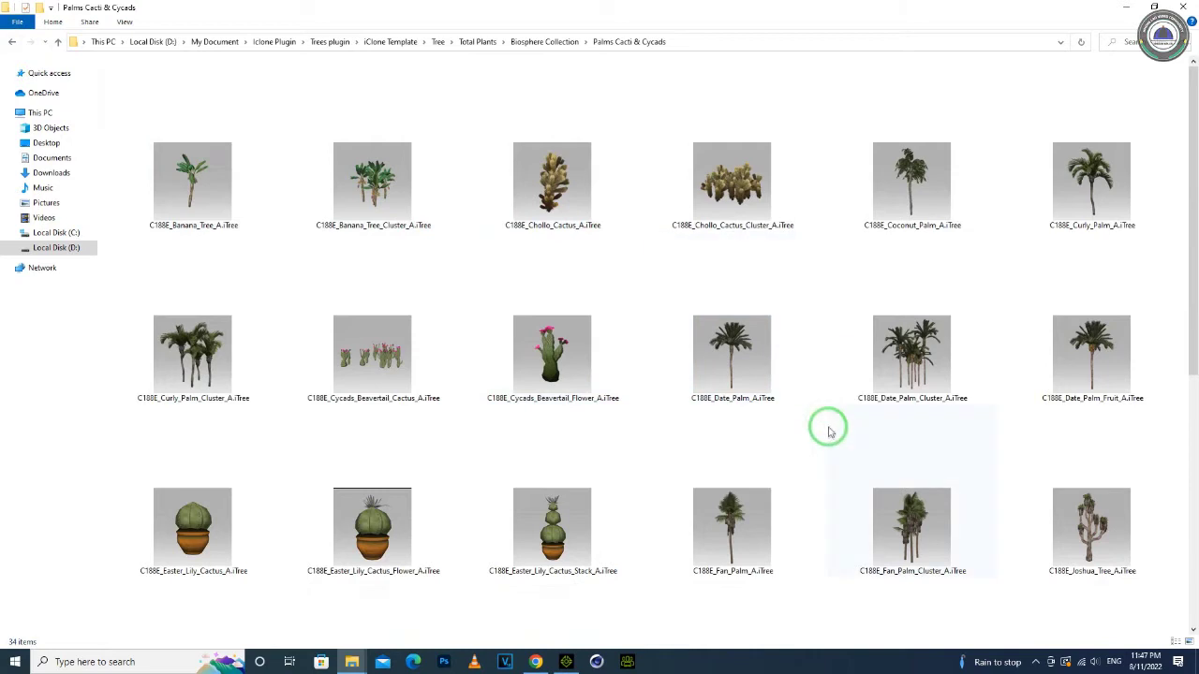
scroll(786, 520, "down", 5)
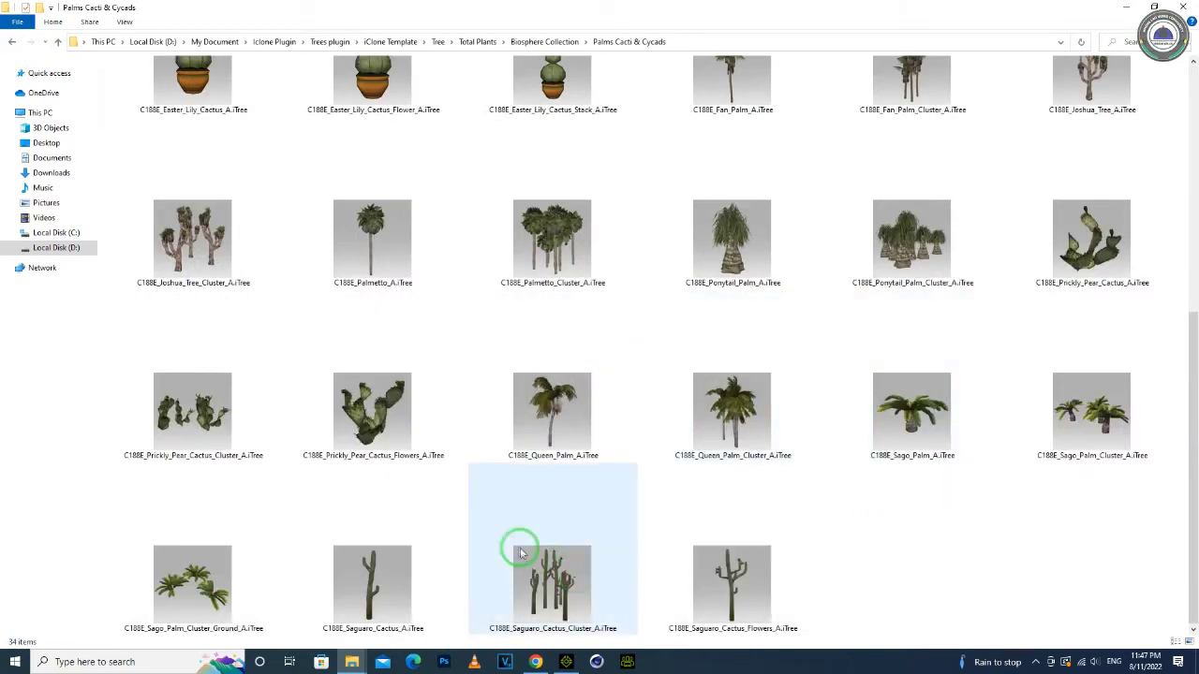
left_click_drag(906, 262, 712, 390)
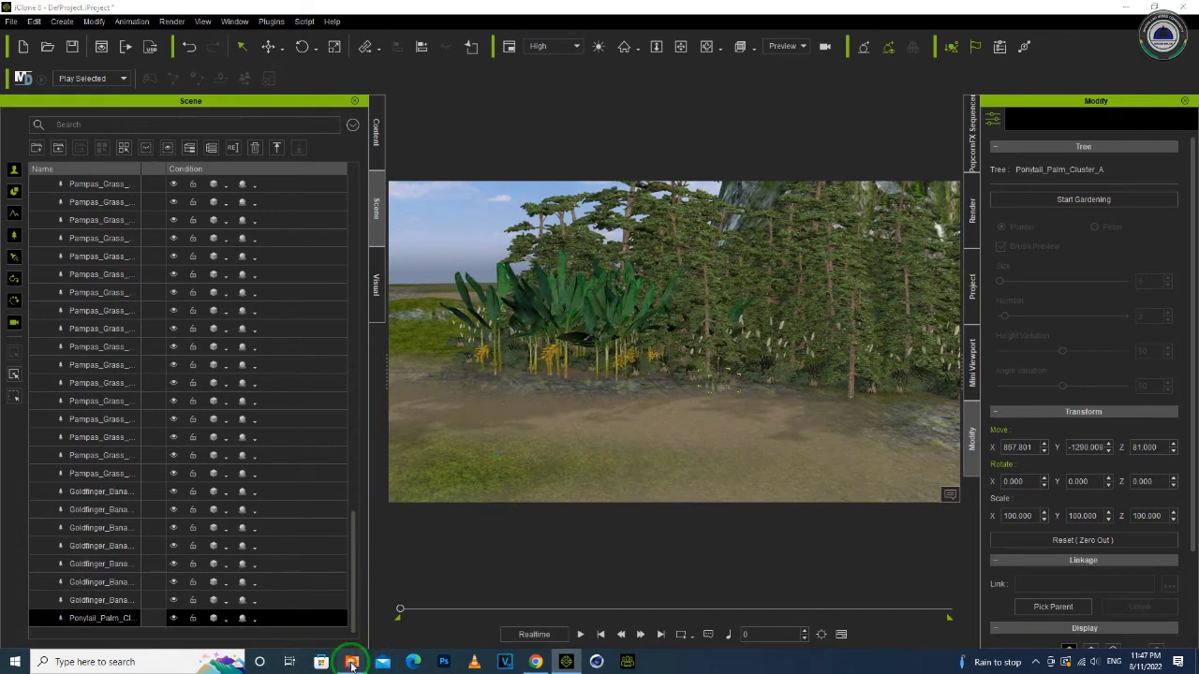
Step: Add HuangshanPine_cluster_01.iTree from the HuangshanPine folder in File Explorer to the iClone scene, beside the banana plants
left_click(351, 663)
left_click(152, 602)
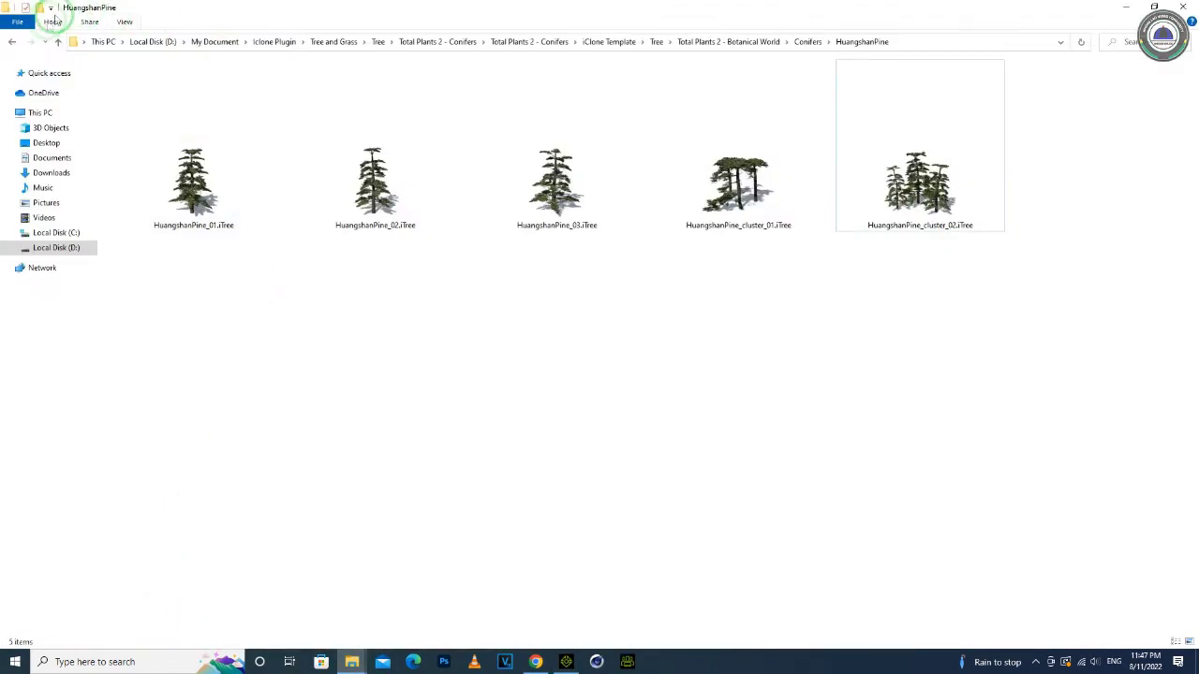
left_click(712, 206)
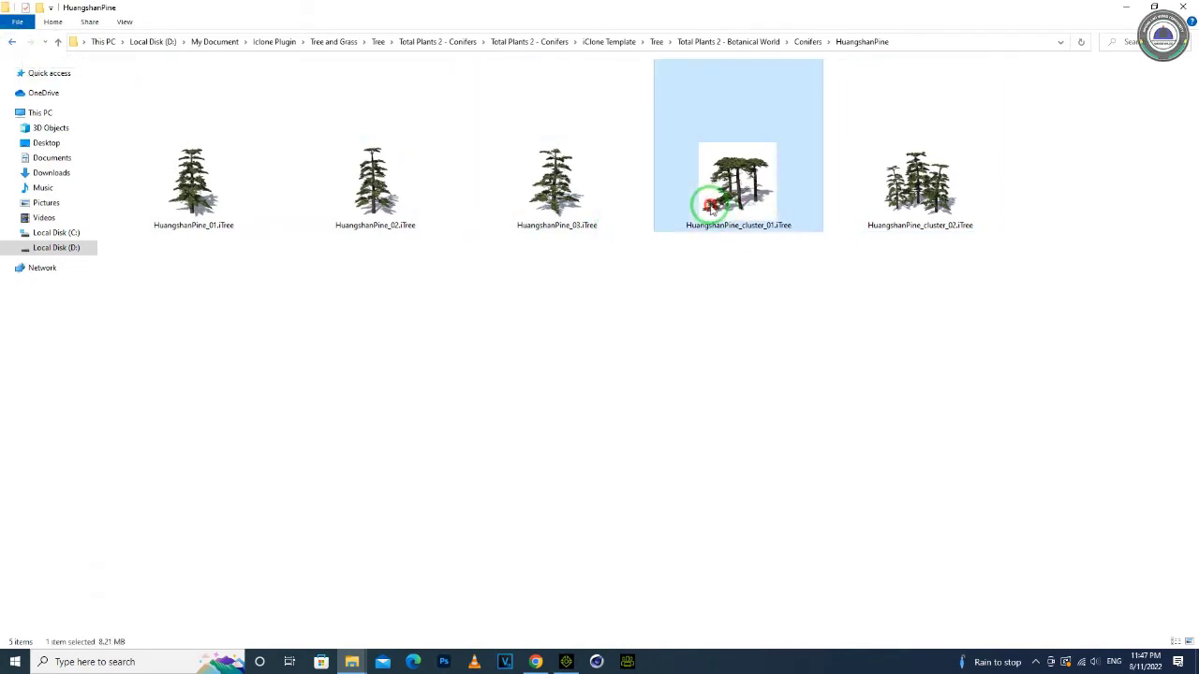
left_click_drag(727, 192, 439, 386)
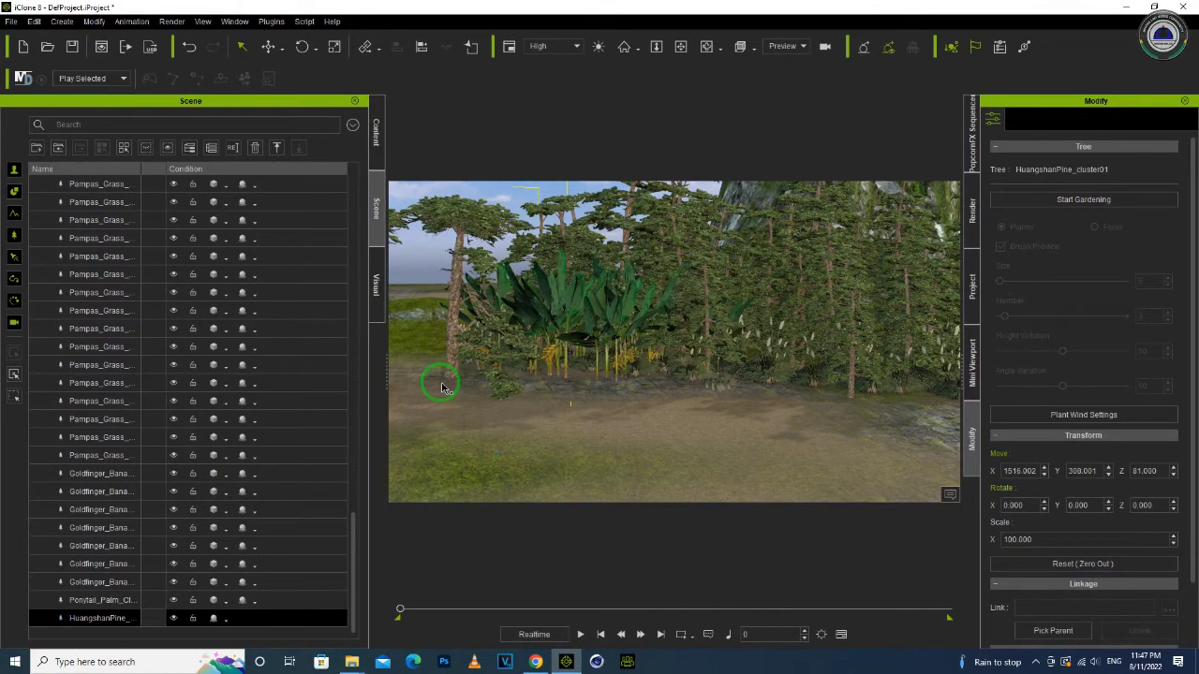
Step: Move the new pine cluster across the terrain to the grass by the rocks, at about X -1285, Y 1568
right_click_drag(599, 393, 714, 358)
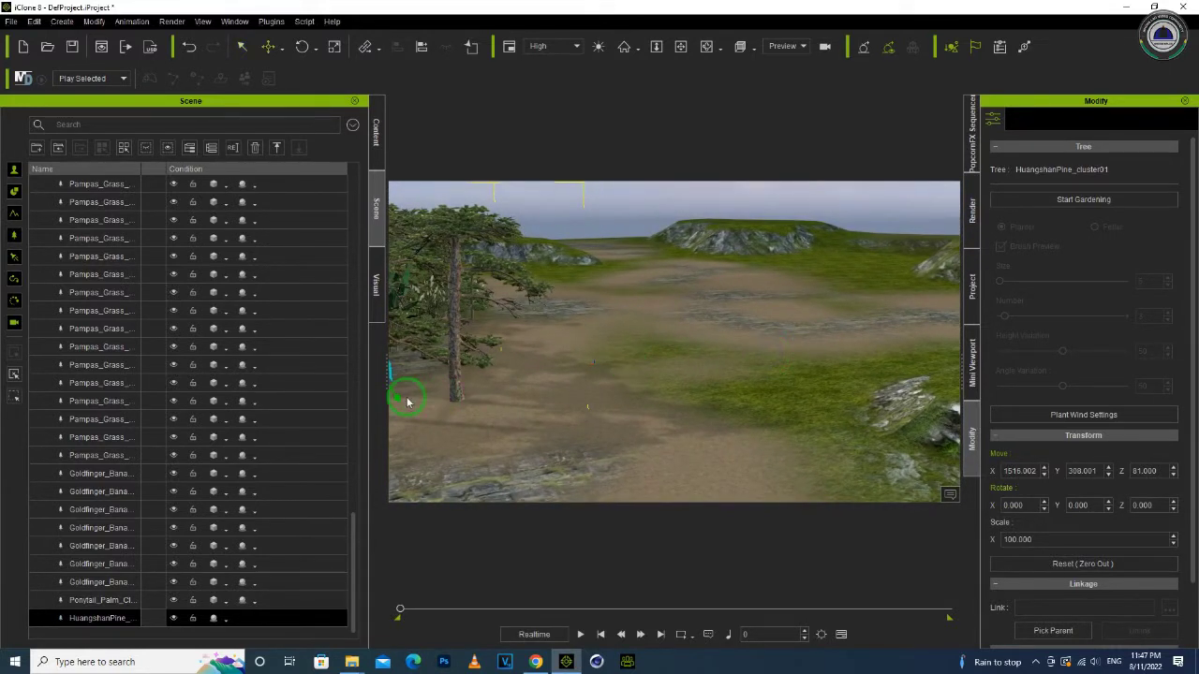
key("f")
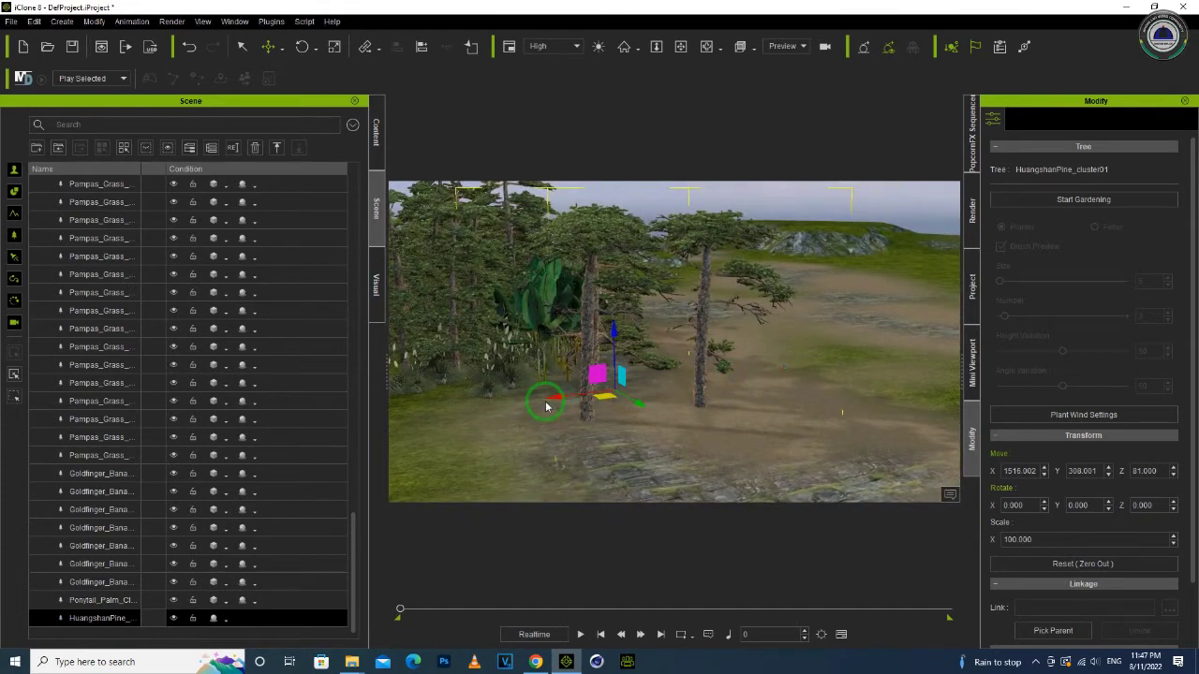
left_click_drag(553, 398, 836, 452)
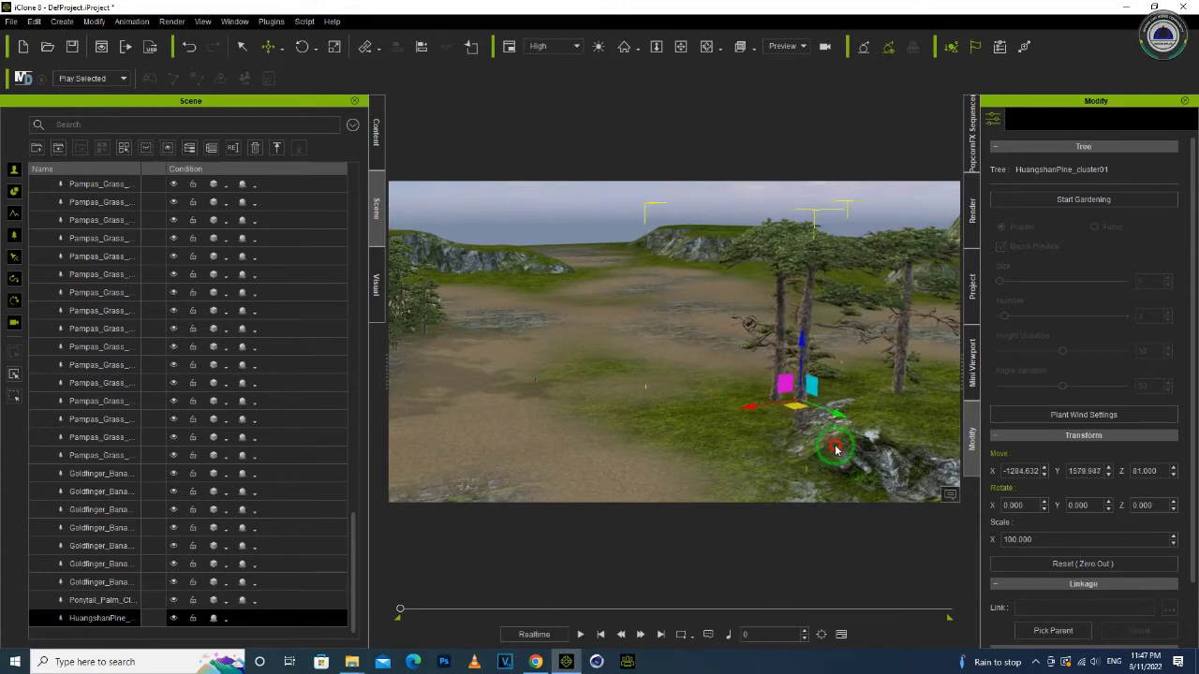
right_click_drag(727, 429, 643, 344)
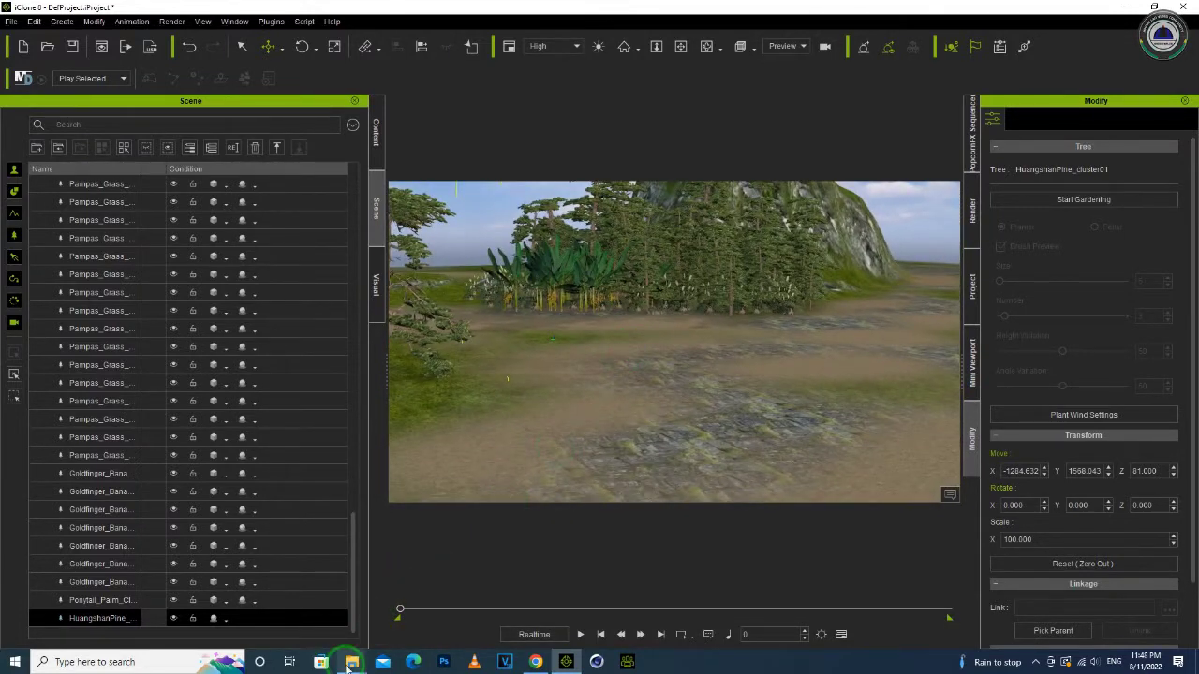
Step: Switch to File Explorer and add TSev002.iProp from the Tsev3D\Tsev folder to the iClone scene, in front of the banana plants
left_click(350, 662)
left_click(260, 595)
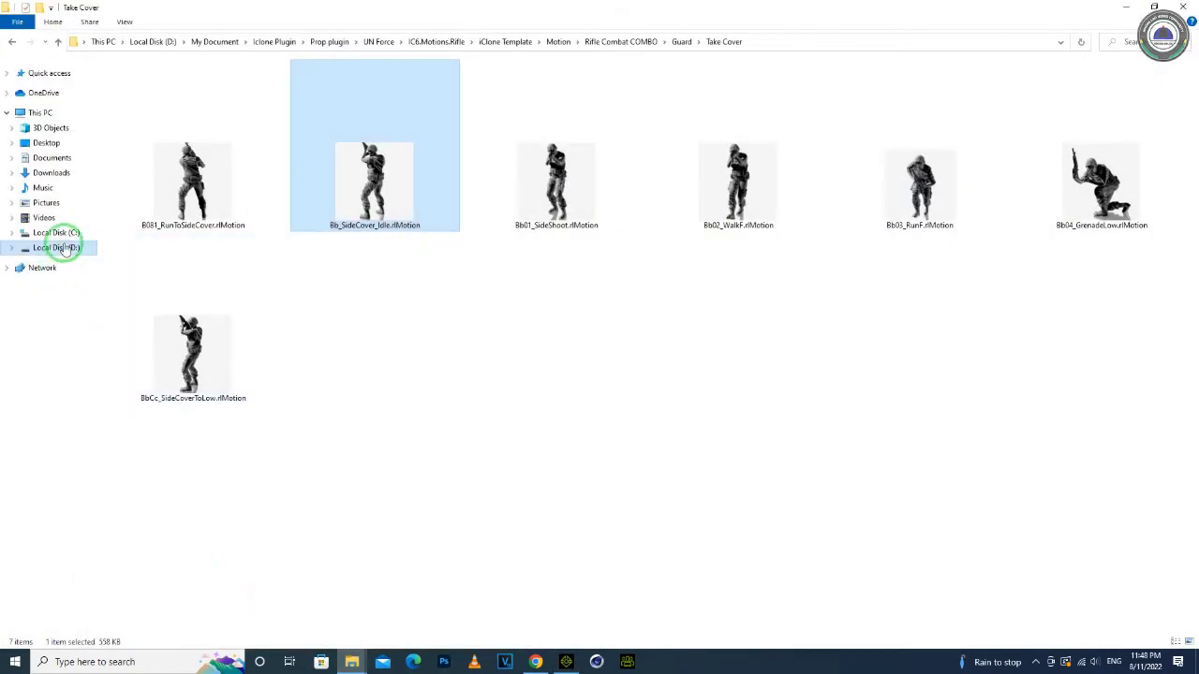
left_click(56, 247)
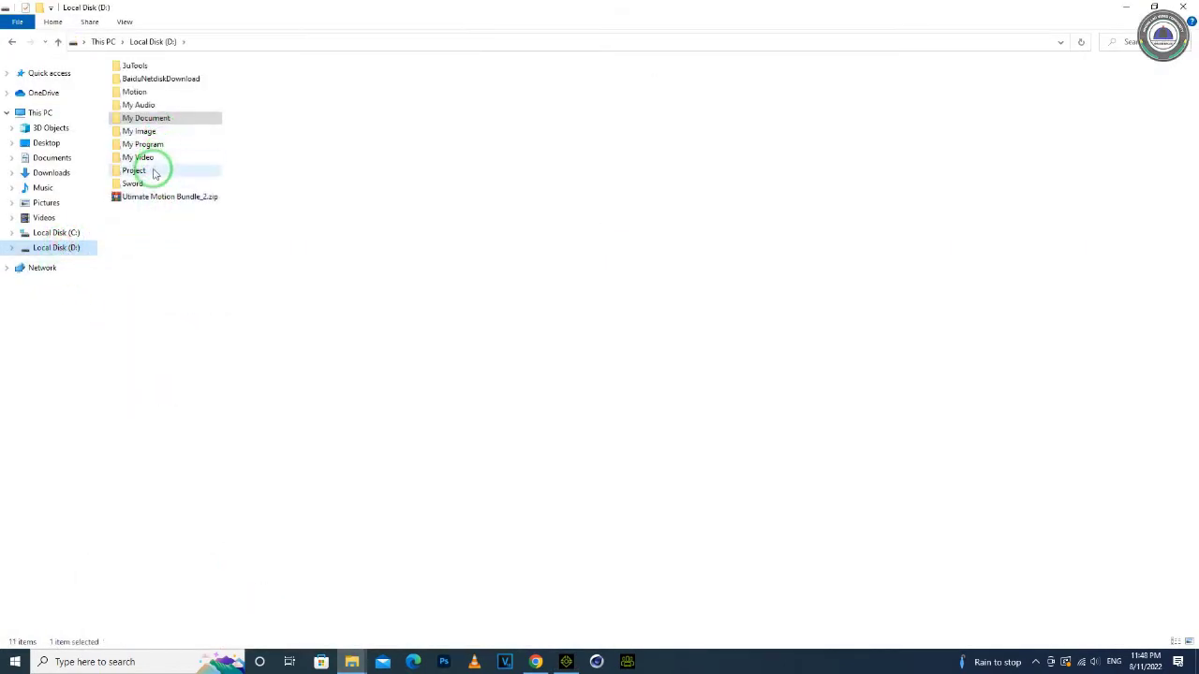
double_click(161, 119)
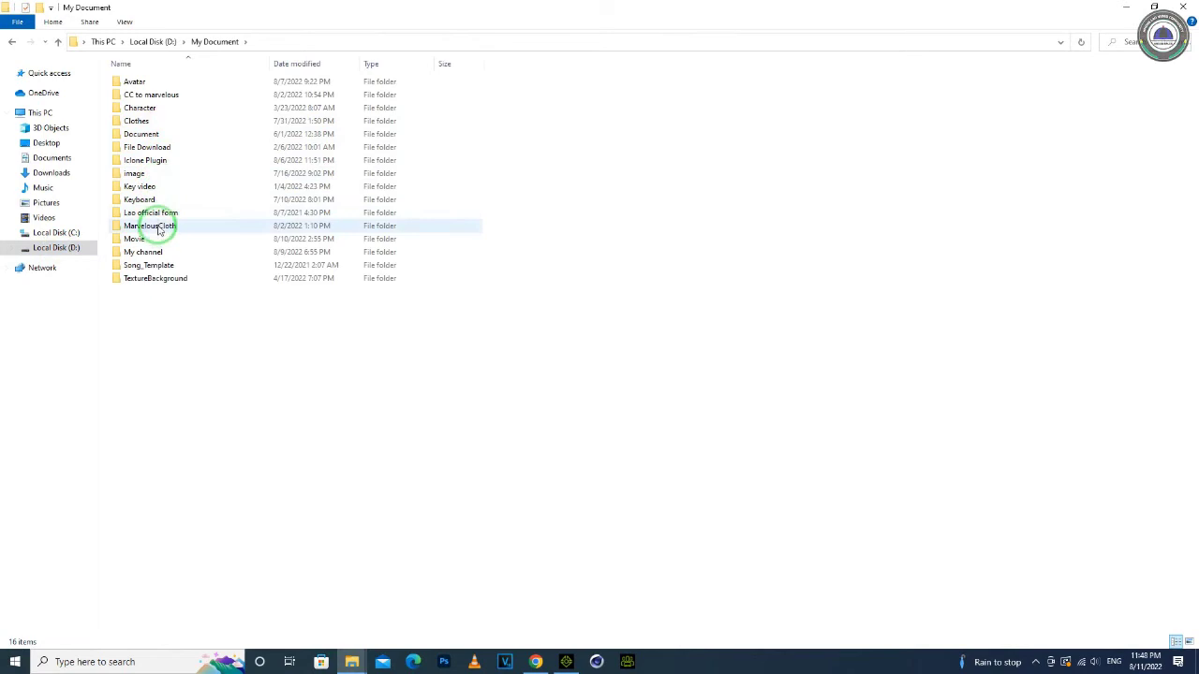
left_click(161, 162)
double_click(161, 162)
double_click(166, 373)
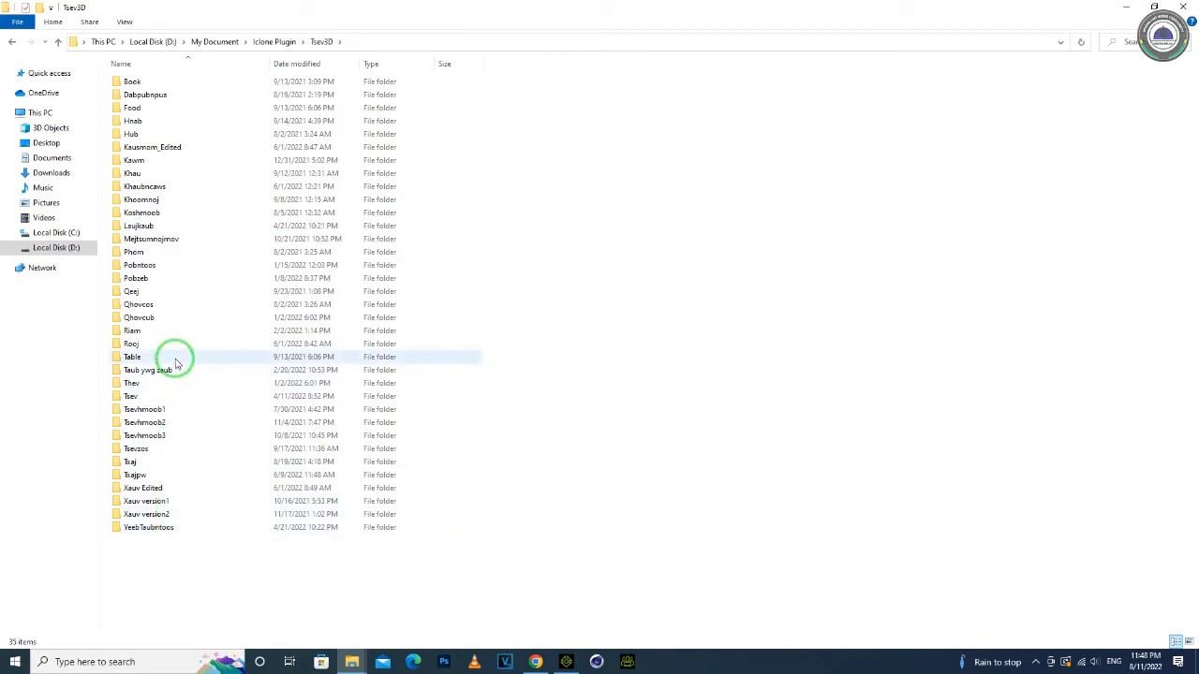
double_click(174, 396)
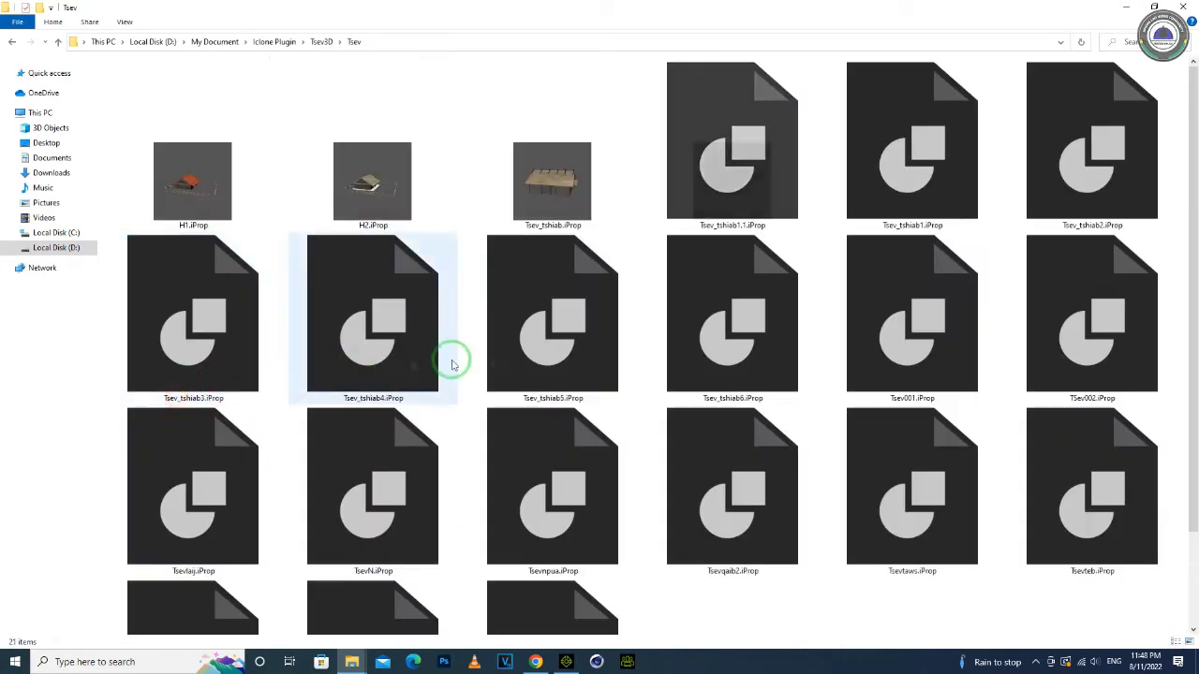
left_click(1094, 373)
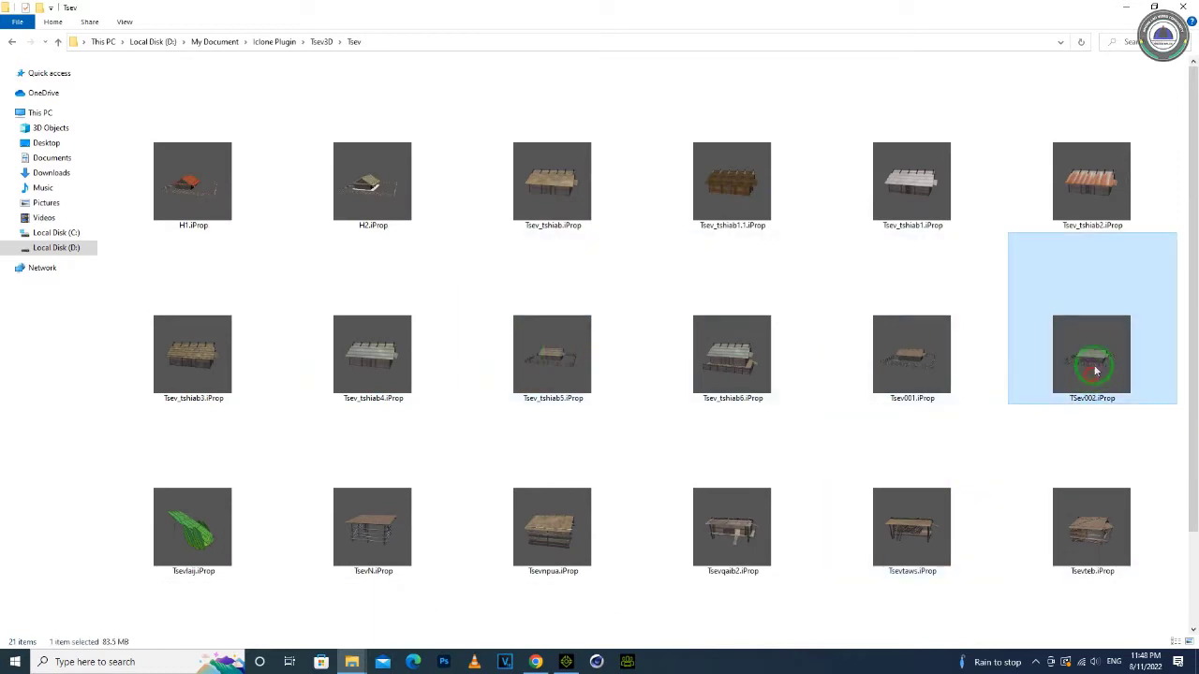
left_click_drag(1096, 351, 660, 341)
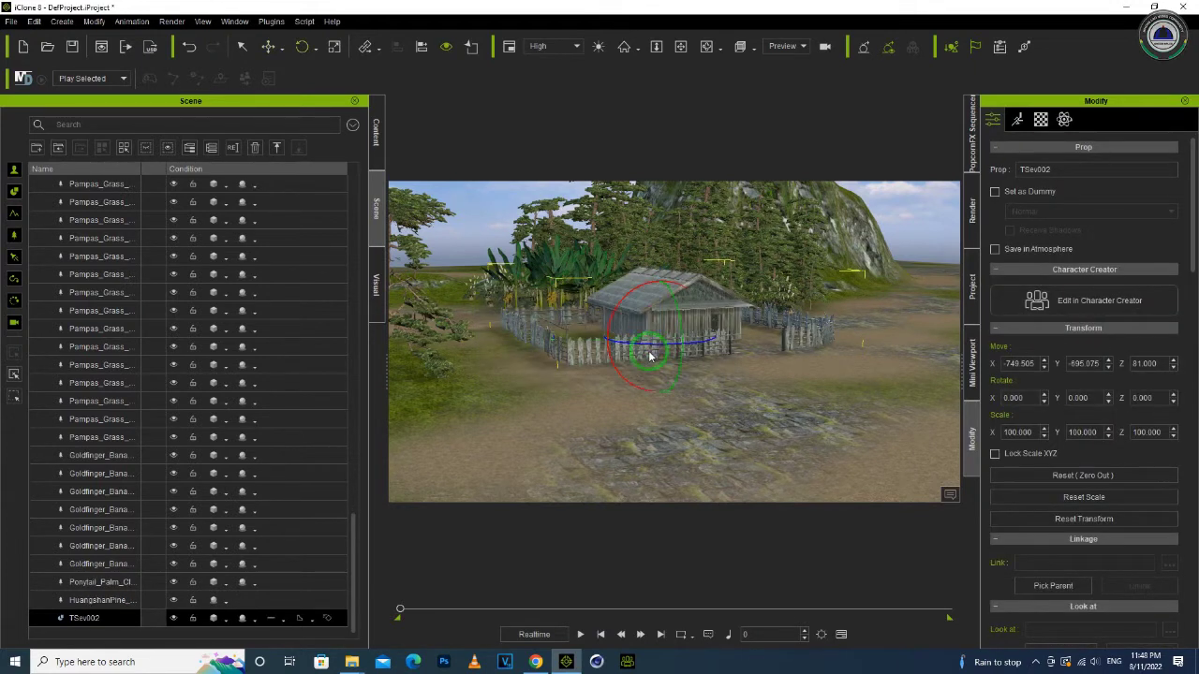
Step: Rotate the fenced house about its vertical axis to about 66 degrees
left_click_drag(661, 347, 703, 342)
right_click_drag(702, 343, 417, 379)
right_click_drag(613, 375, 714, 357)
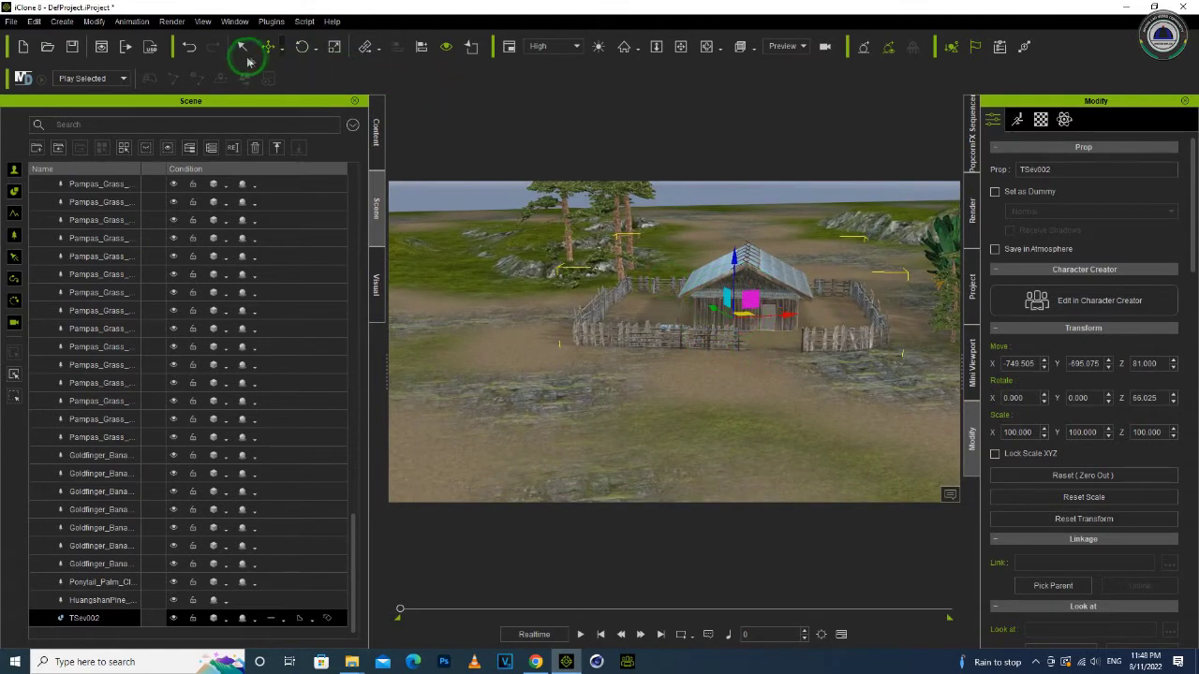
Step: Move the fenced house across the terrain to about X -277, Y -563, then deselect it
left_click(284, 56)
left_click(292, 71)
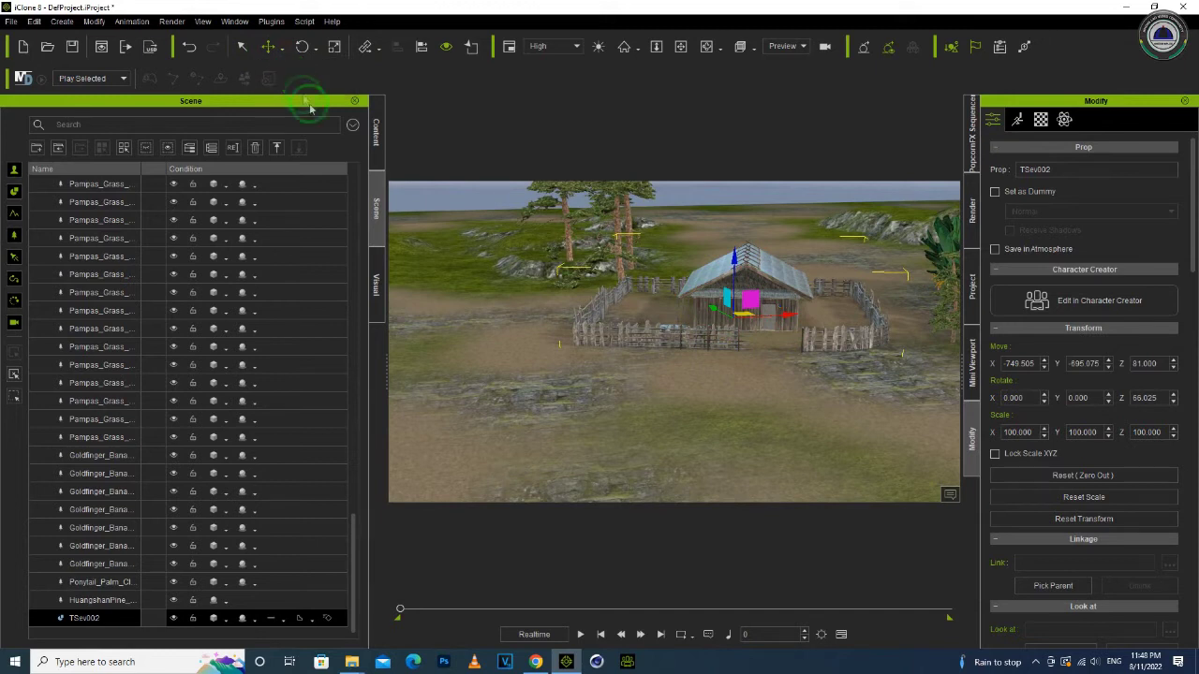
left_click(280, 55)
left_click(292, 86)
left_click(727, 460)
left_click(730, 318)
right_click_drag(641, 297, 867, 402)
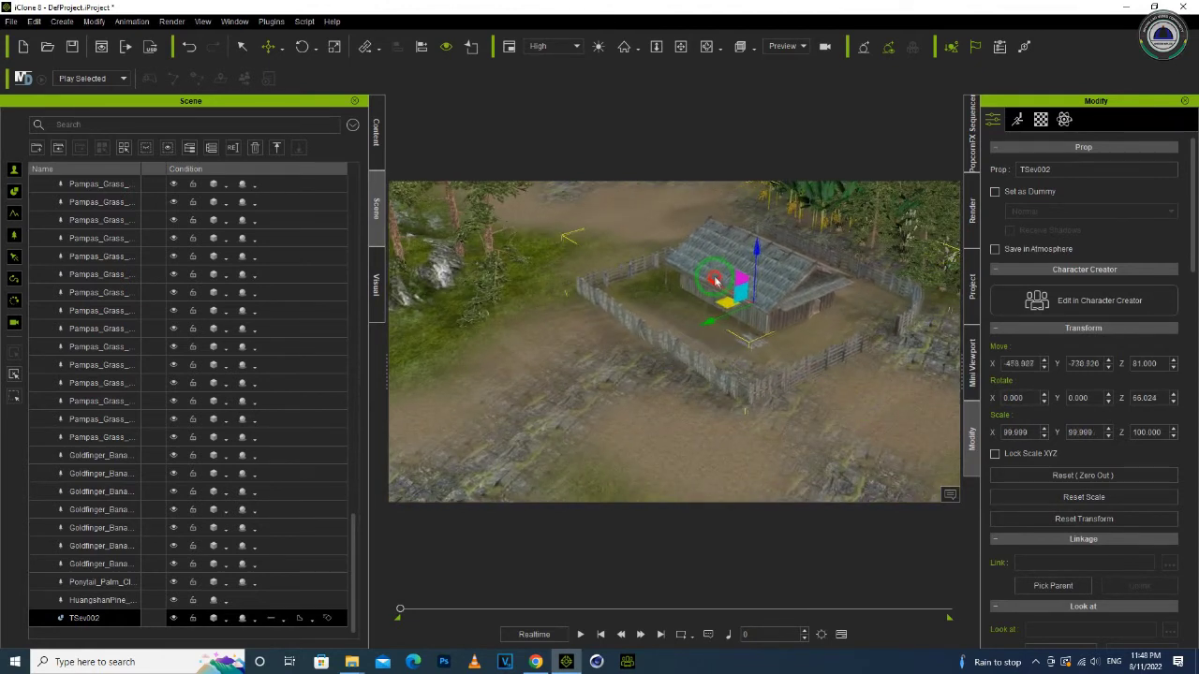
left_click_drag(684, 312, 693, 307)
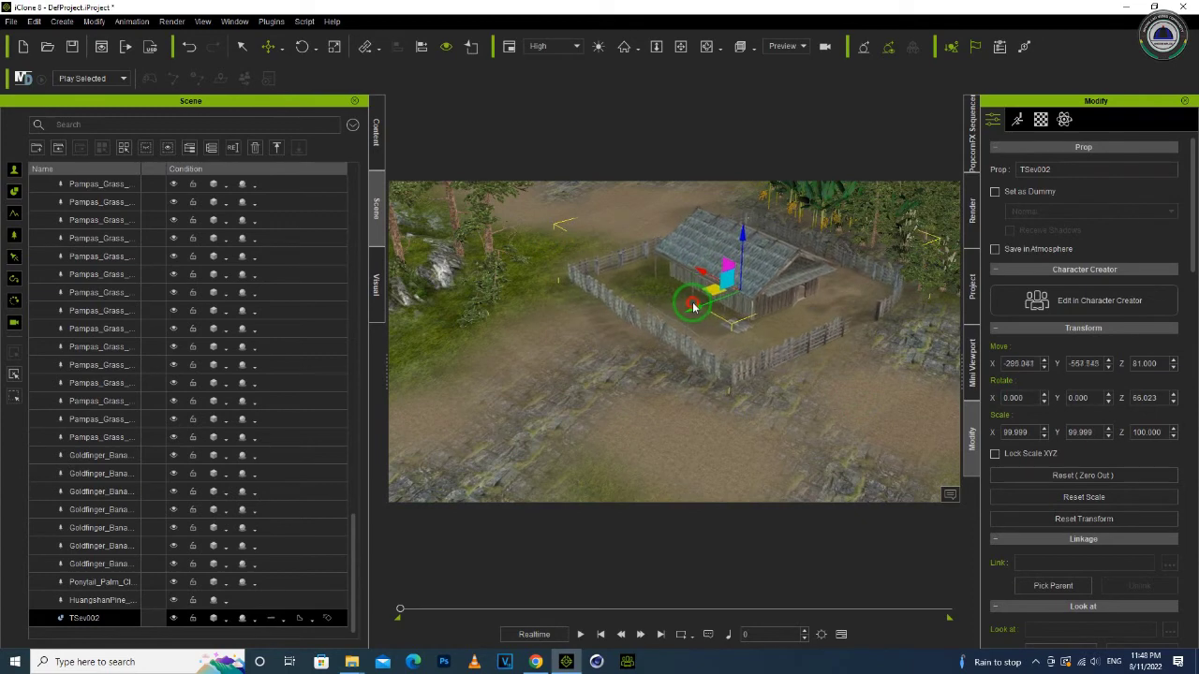
right_click_drag(693, 307, 658, 307)
scroll(658, 307, "up", 8)
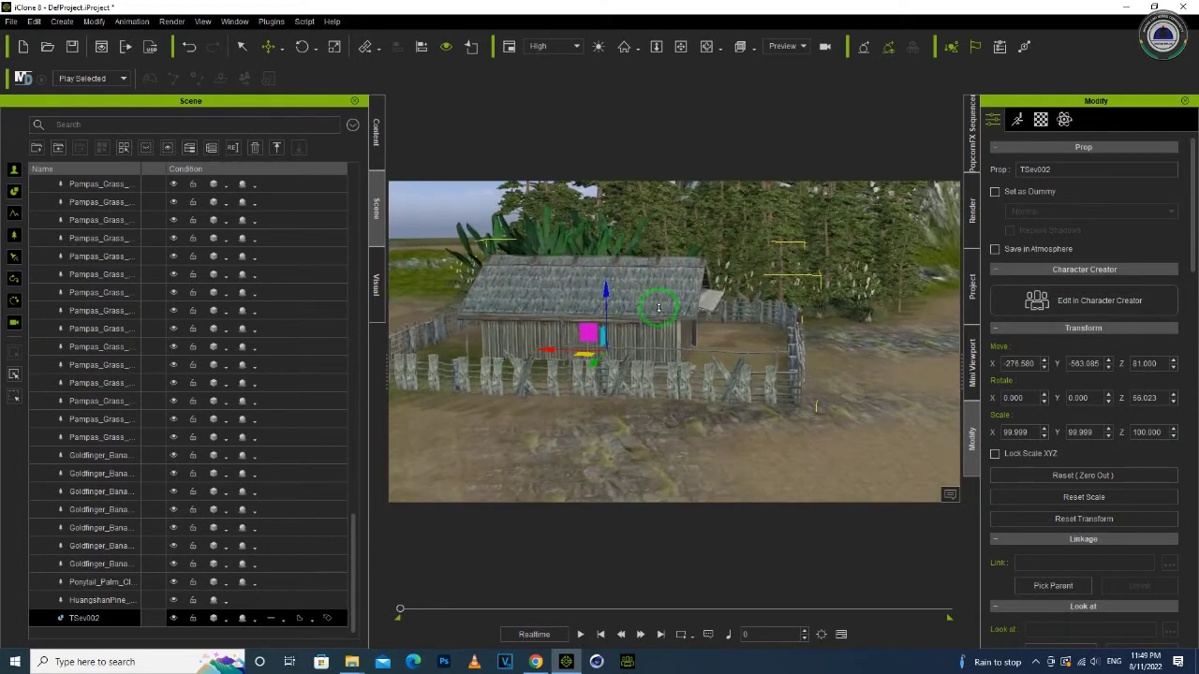
scroll(658, 308, "up", 8)
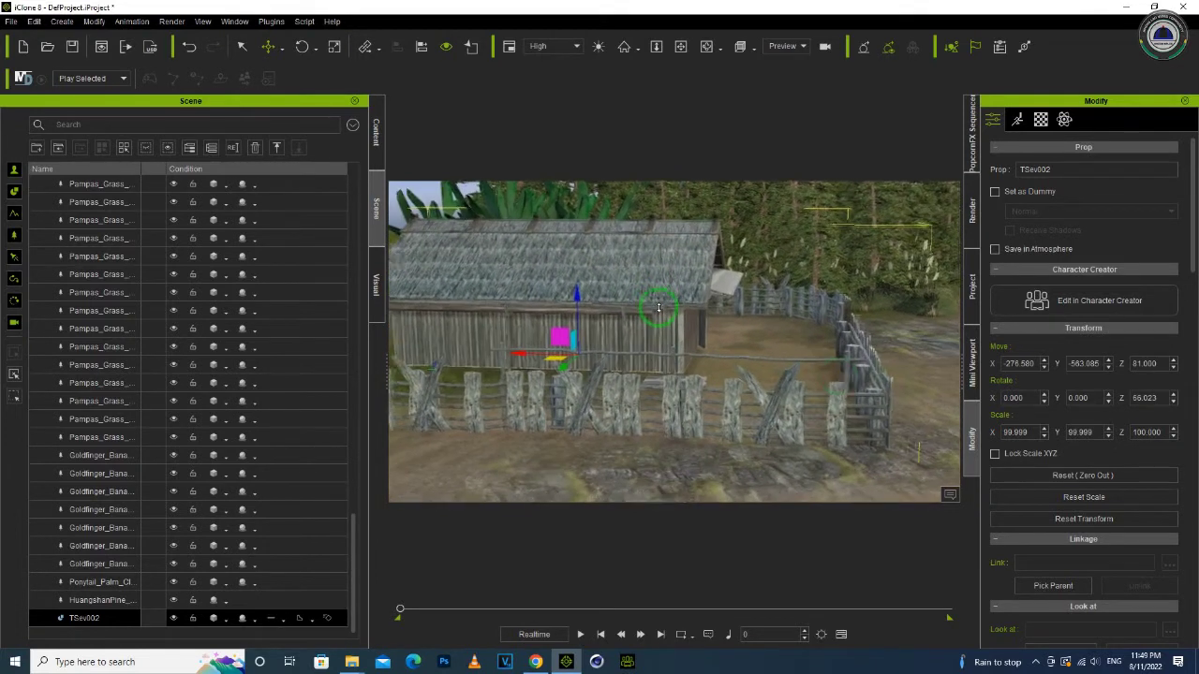
right_click_drag(896, 391, 494, 358)
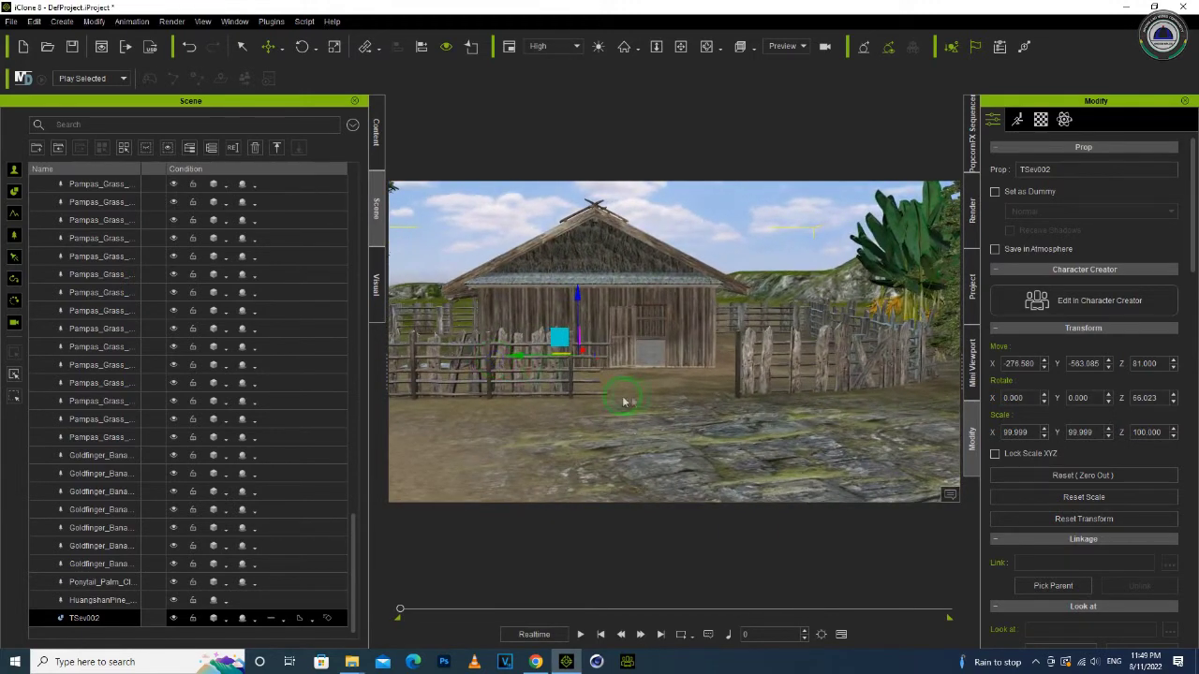
middle_click_drag(633, 401, 620, 376)
left_click(855, 441)
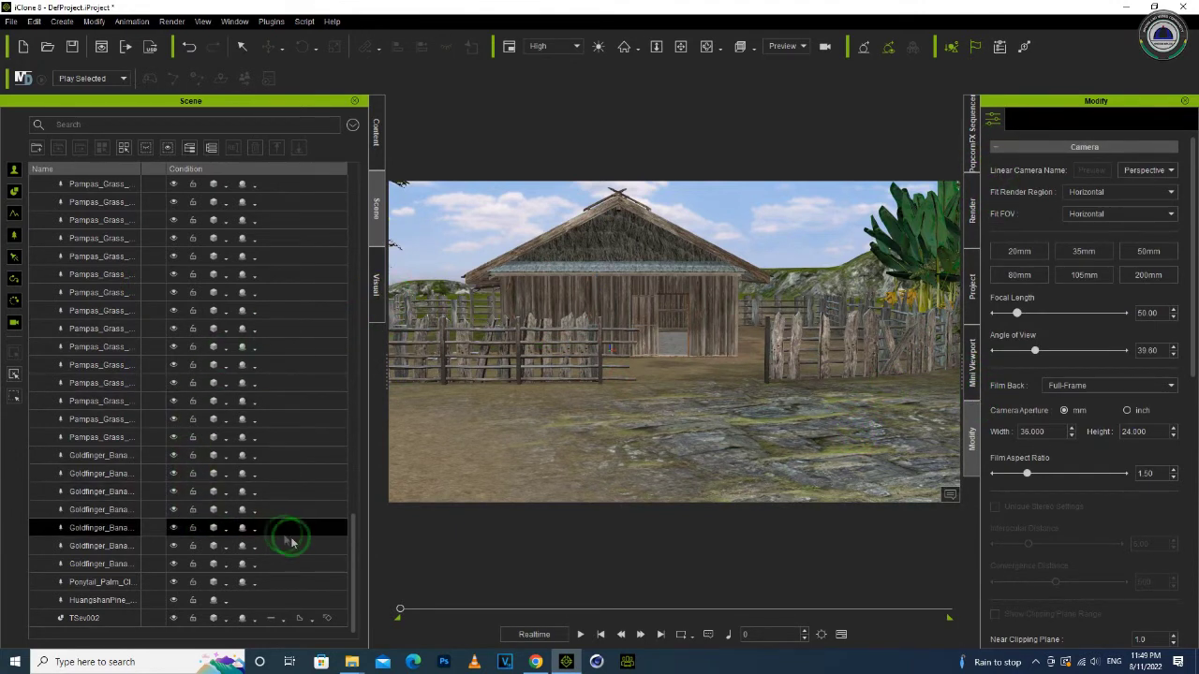
Step: Replace the decal texture of the Butte terrain's Height Map 03 material with 1.2.png from the Texture1\Land folder
left_click_drag(352, 560, 352, 176)
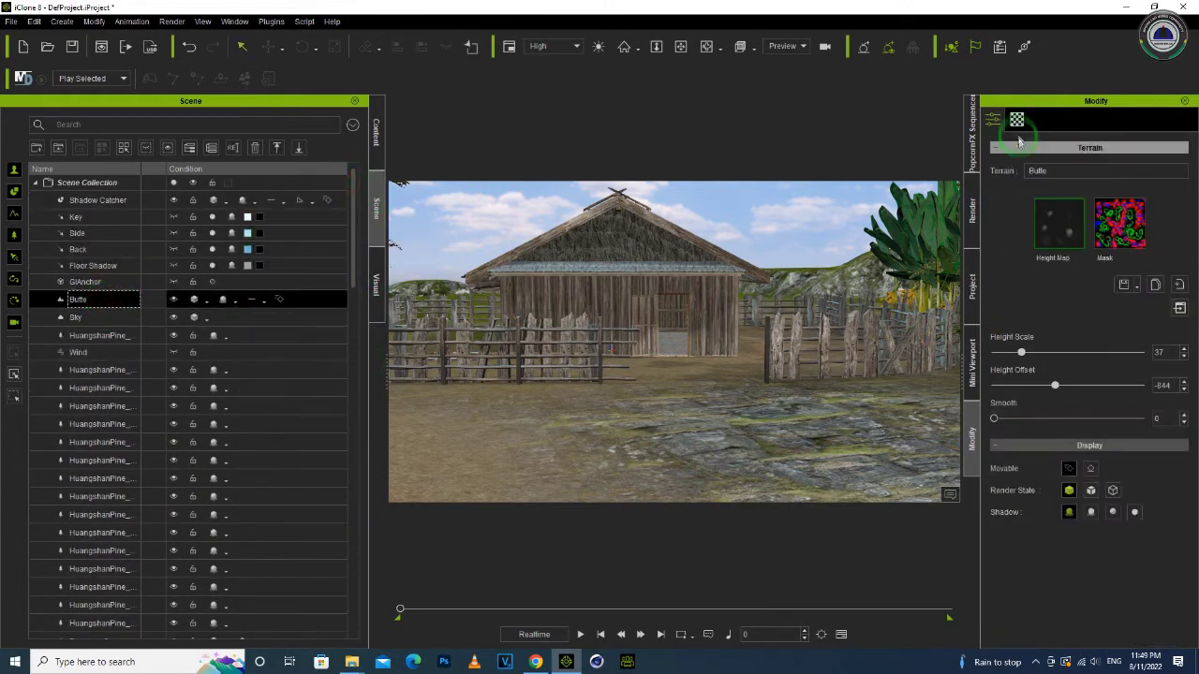
left_click(1040, 207)
left_click(1041, 225)
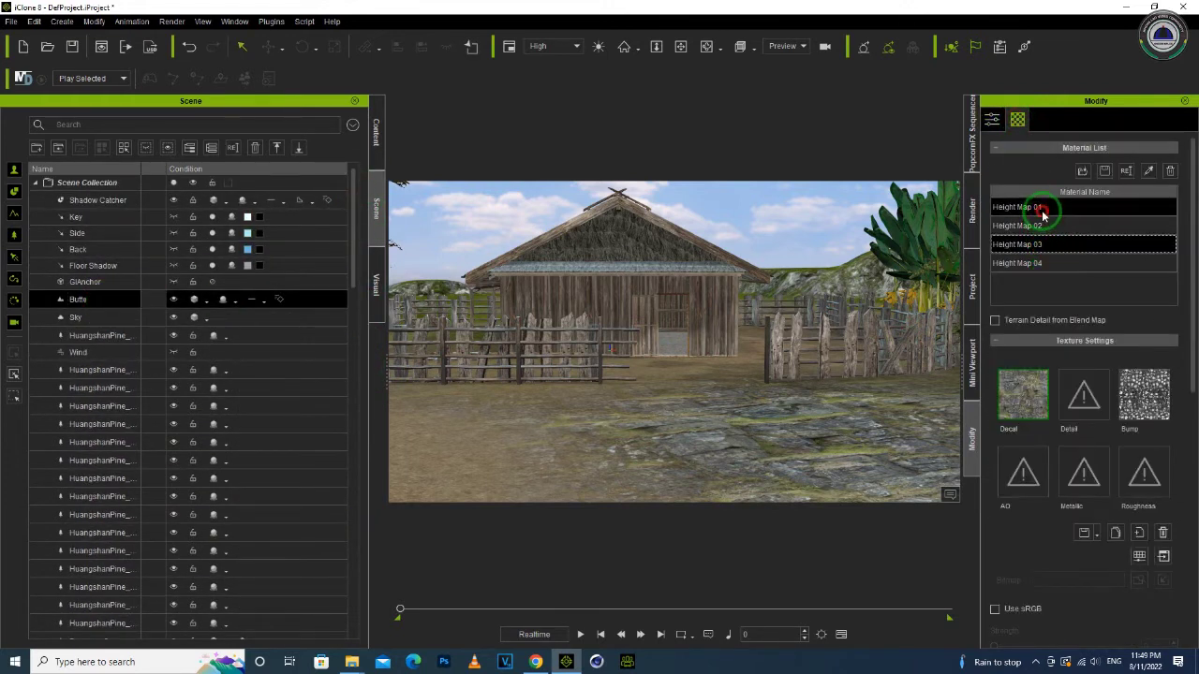
left_click(1047, 244)
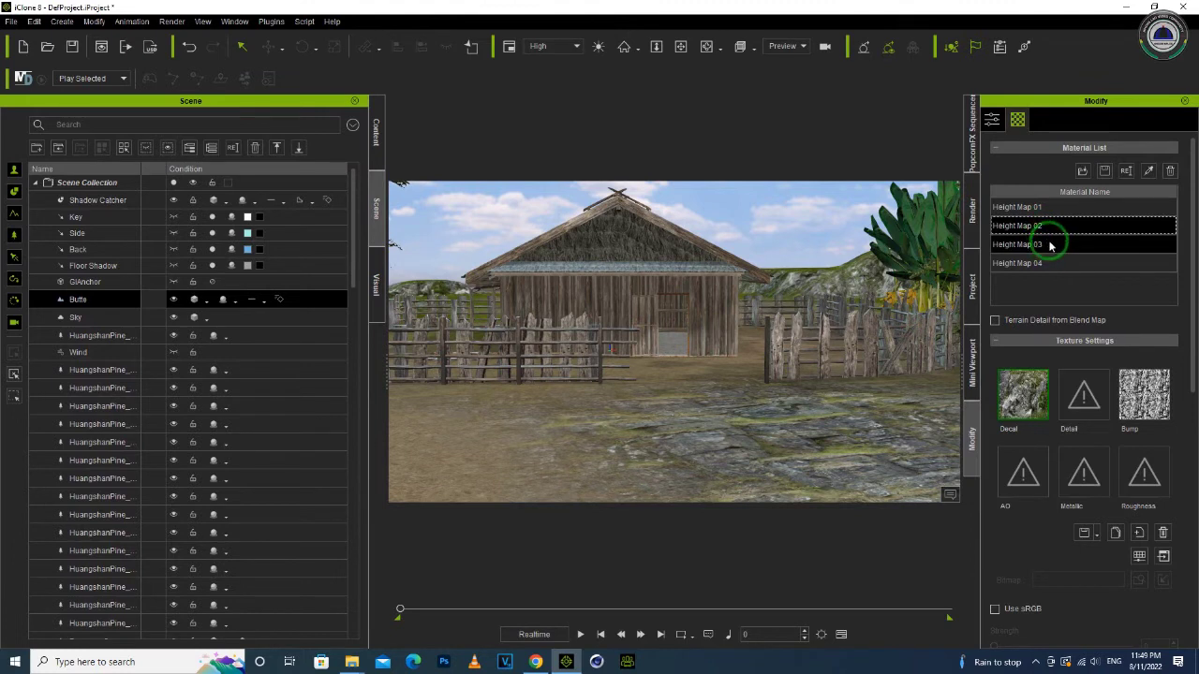
left_click(1050, 245)
double_click(1021, 393)
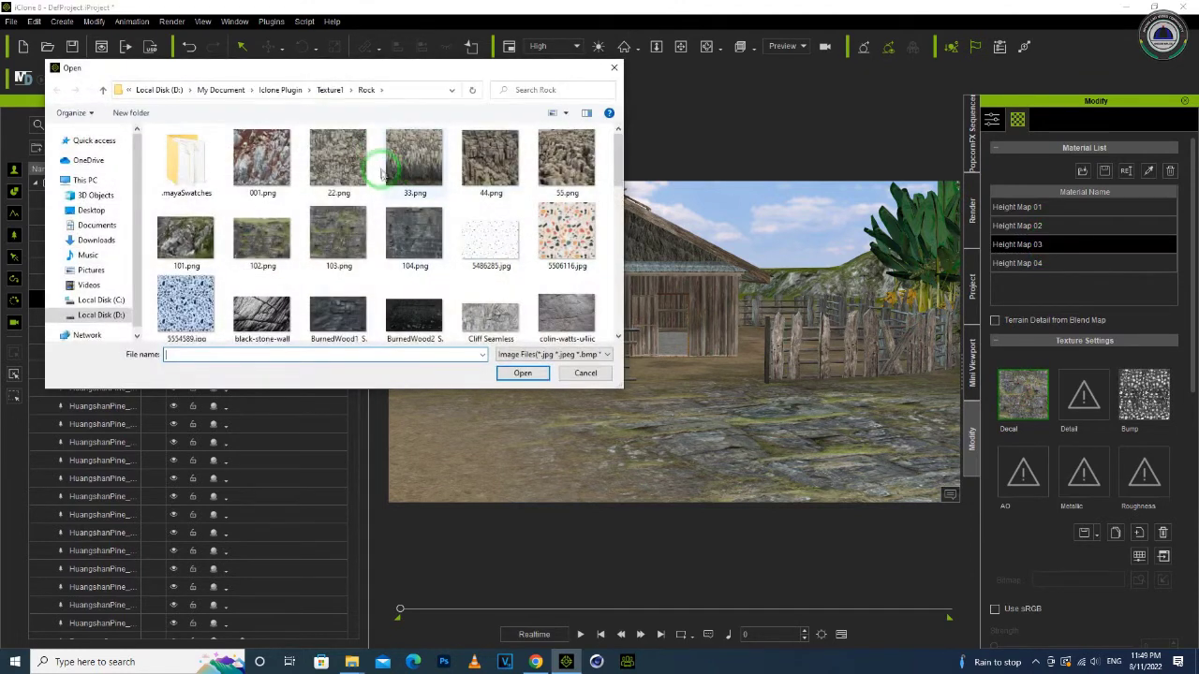
left_click(328, 92)
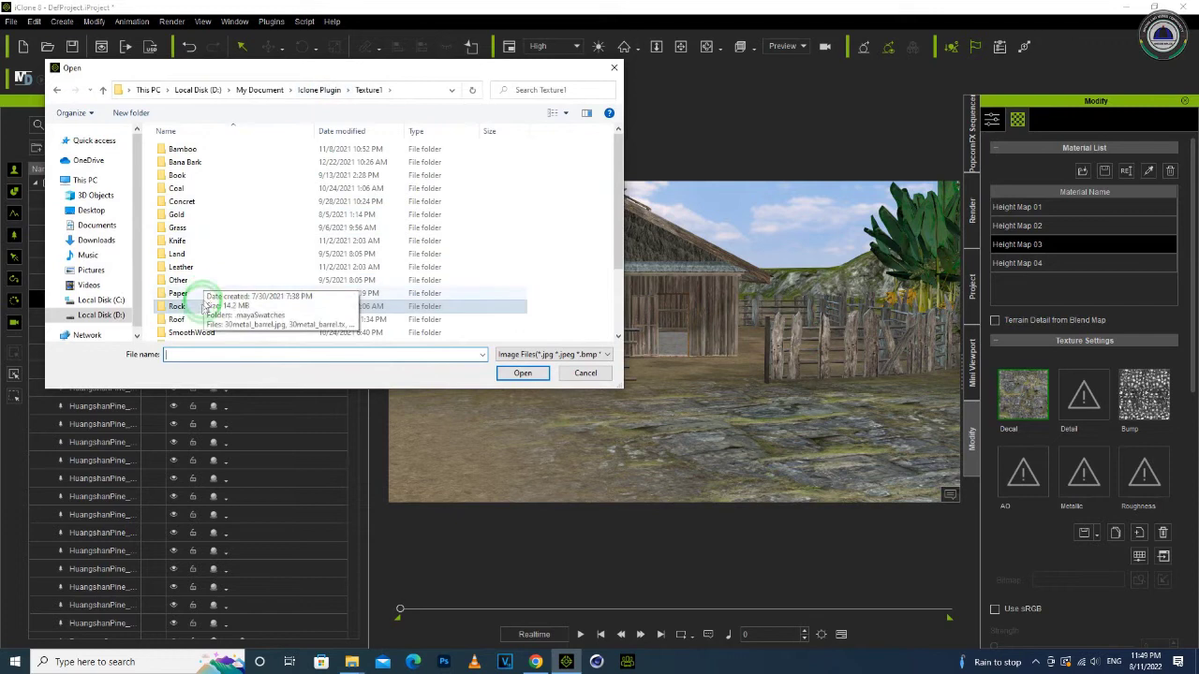
double_click(192, 256)
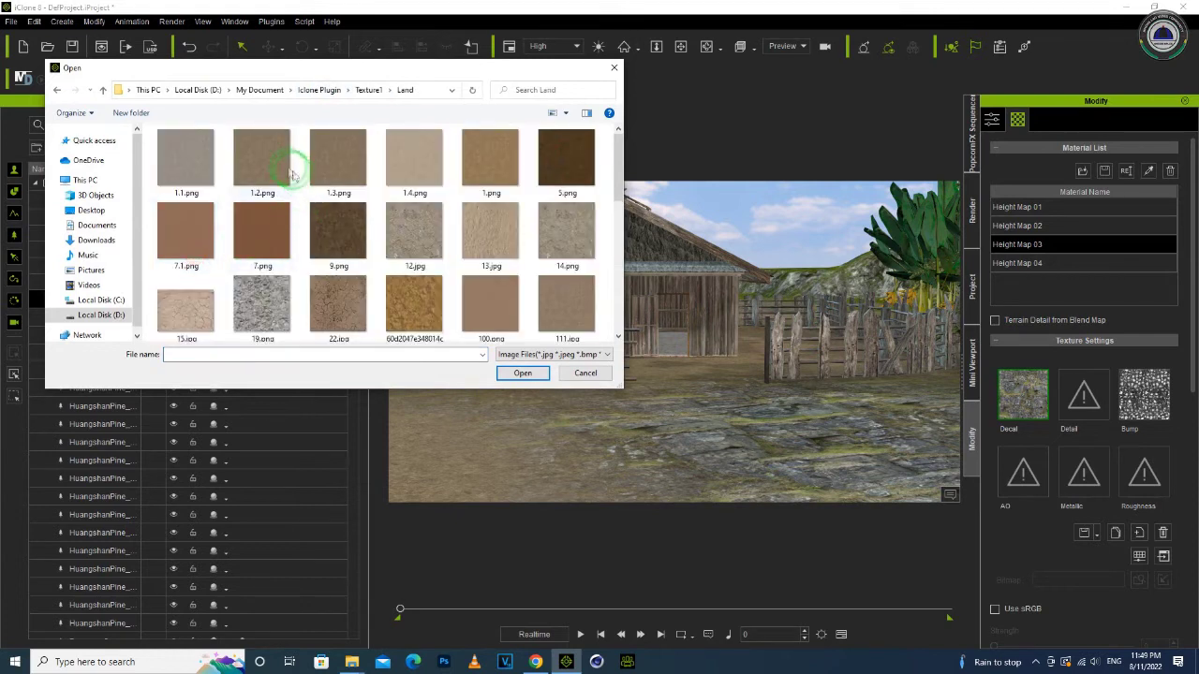
double_click(262, 161)
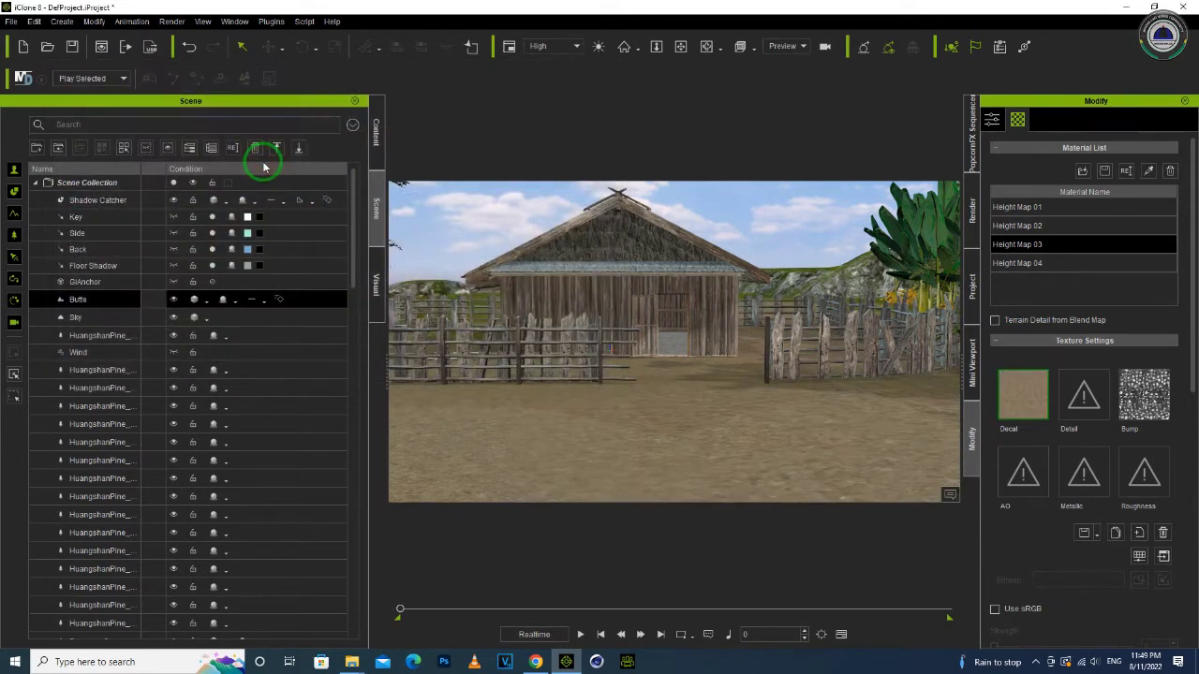
Step: Try aa.jpg from the Land folder as the Height Map 03 decal texture on the ground before the house
right_click_drag(564, 344, 573, 307)
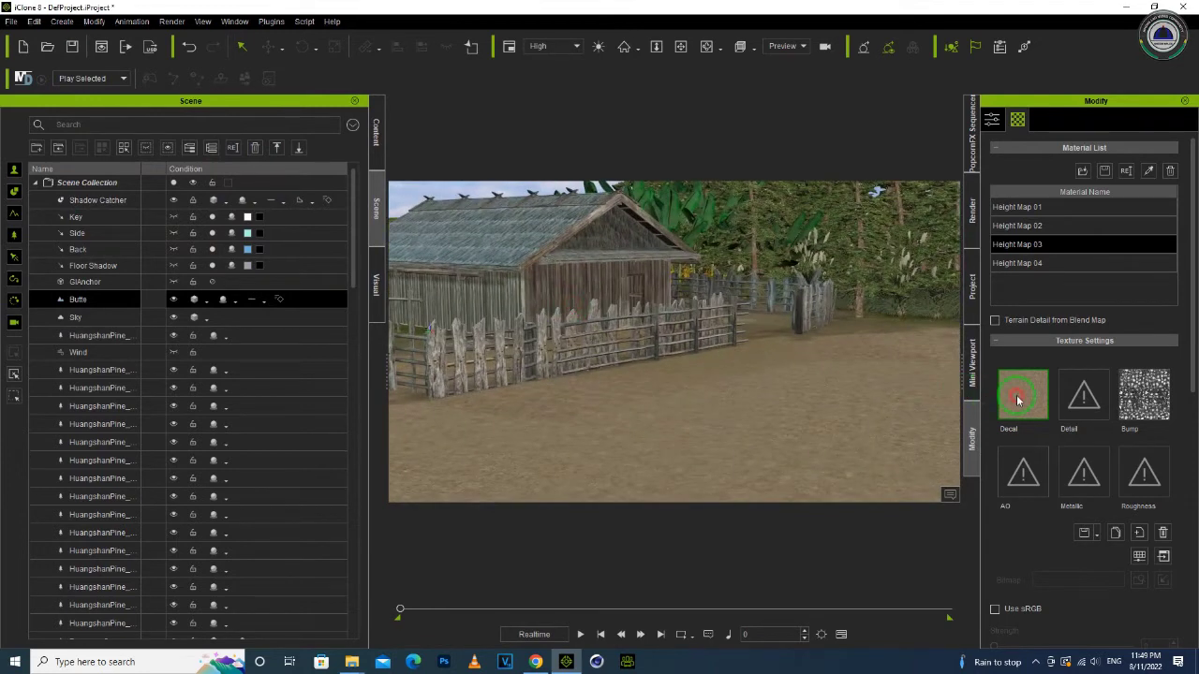
double_click(1017, 401)
scroll(402, 235, "down", 6)
left_click(265, 241)
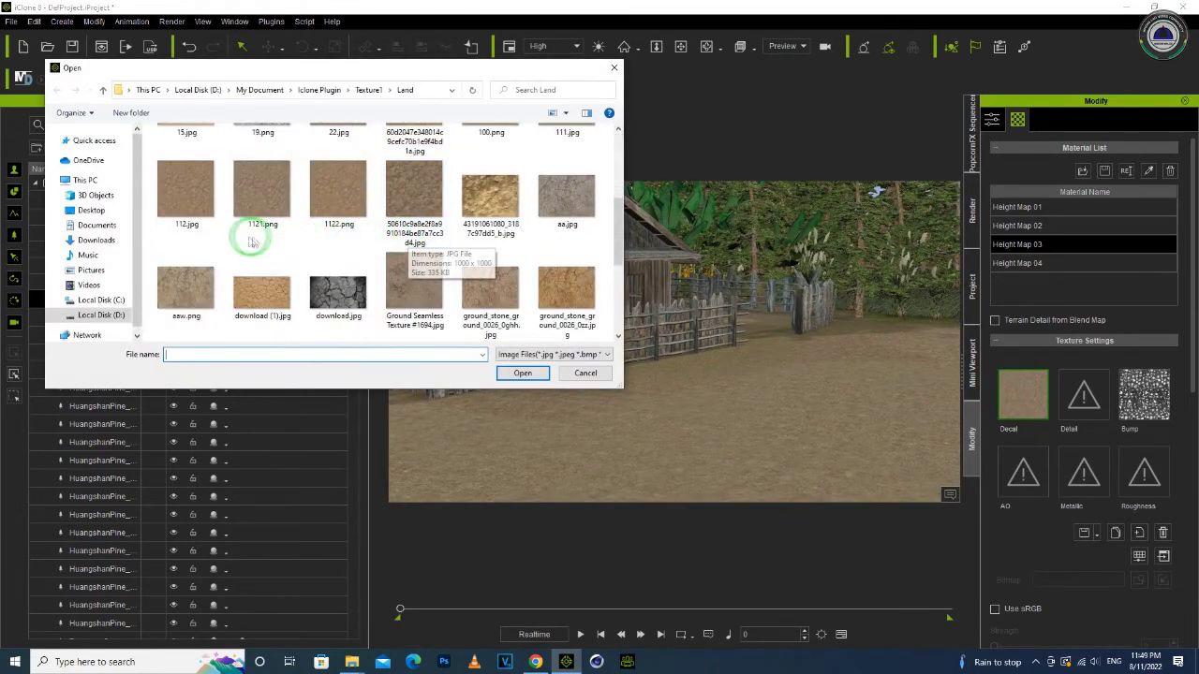
left_click(554, 214)
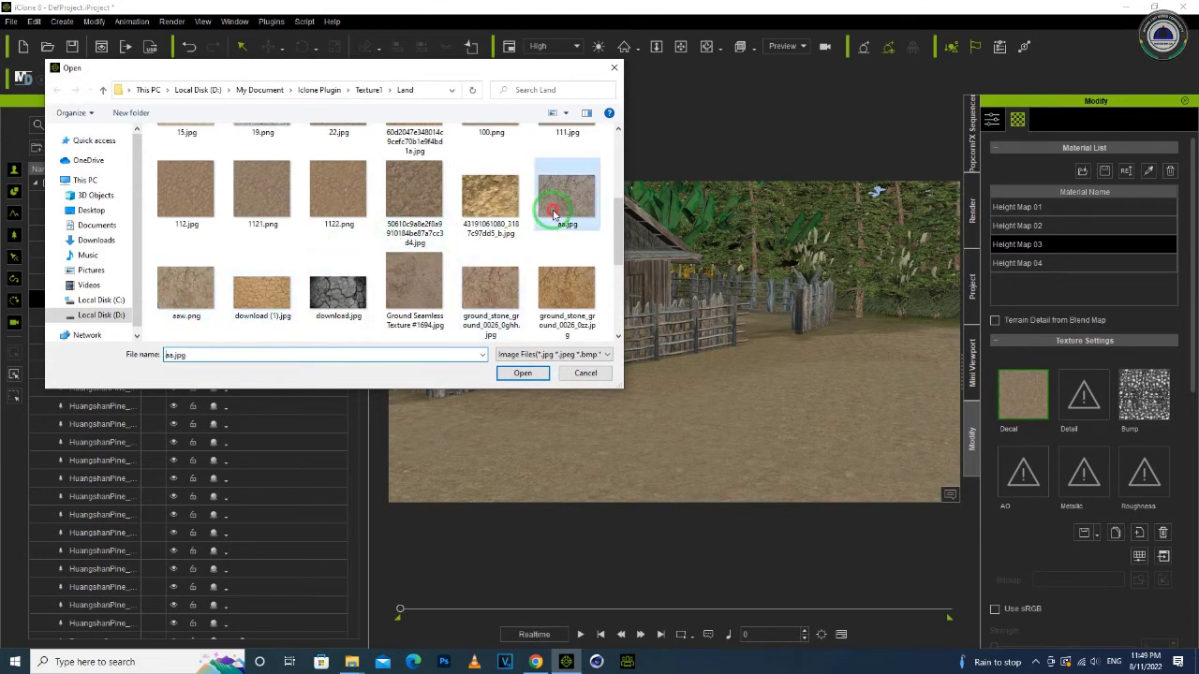
double_click(554, 213)
right_click_drag(858, 393, 656, 359)
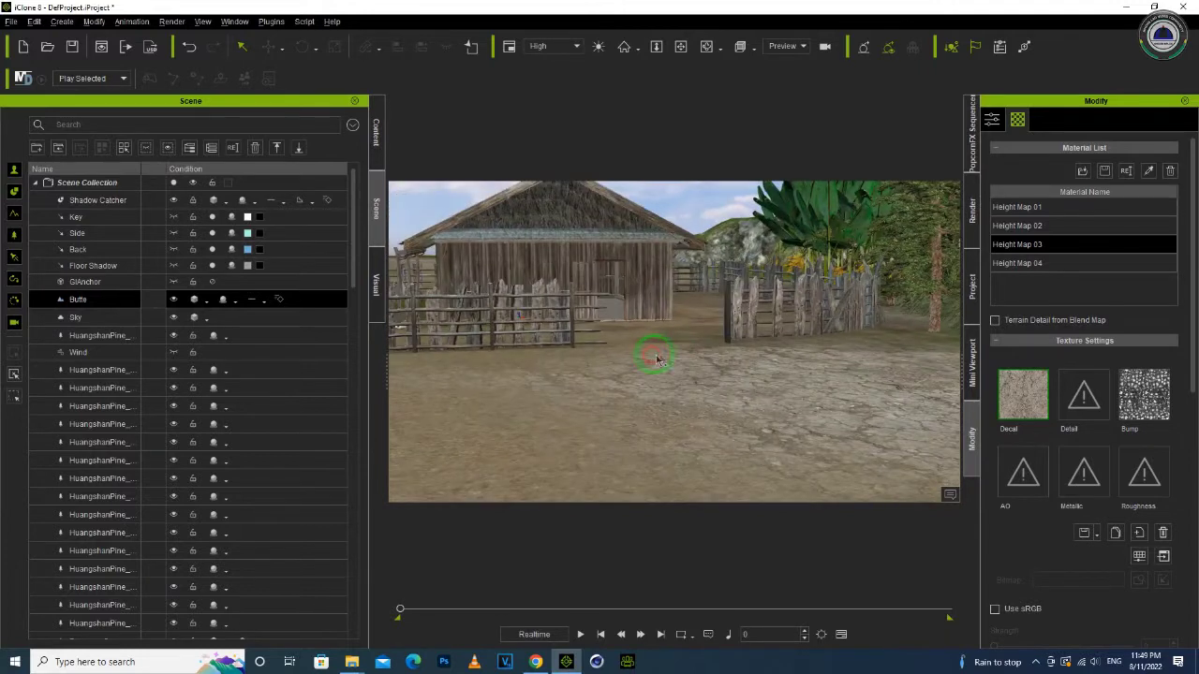
Step: Try a coarse reddish-brown soil image from the Land folder as the Height Map 03 decal texture
double_click(1024, 414)
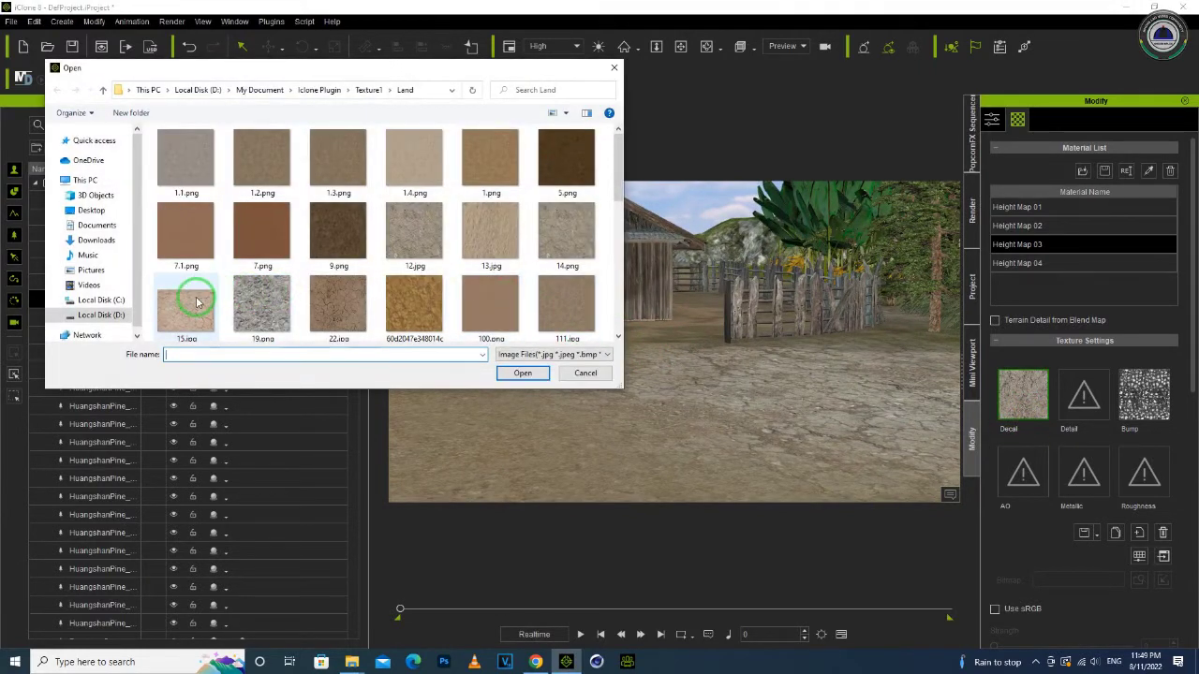
scroll(389, 213, "down", 3)
double_click(415, 205)
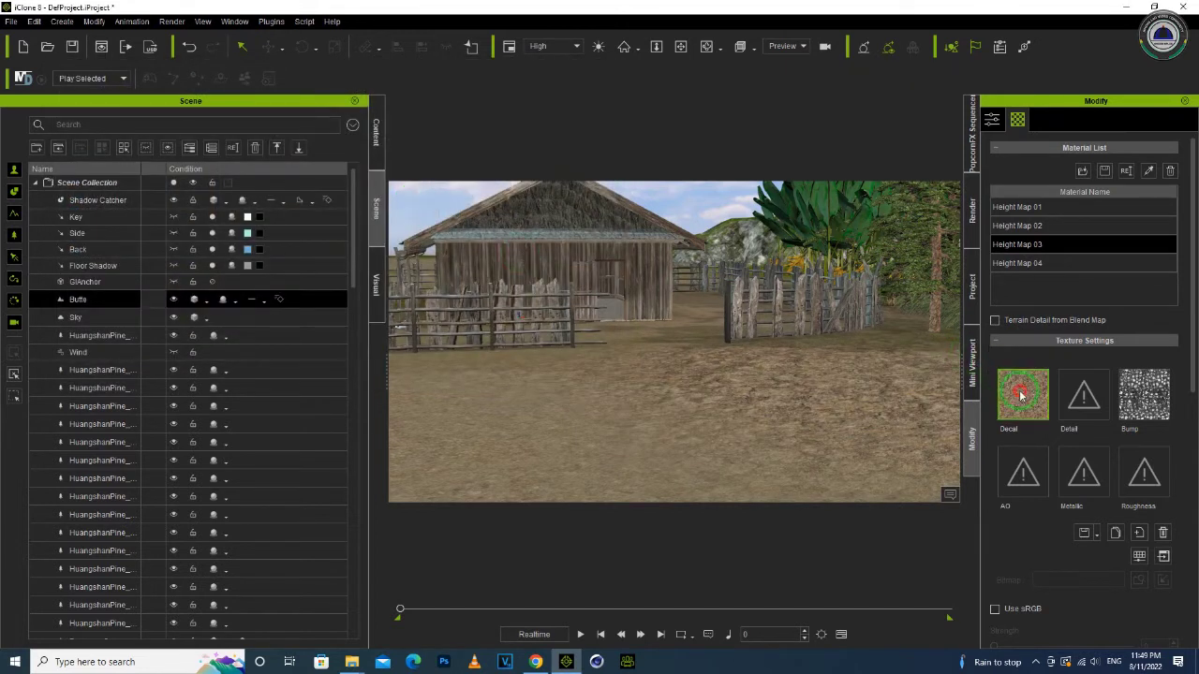
Step: Replace the Height Map 03 decal with the golden-brown 60d2047e348014c texture from the Land folder
double_click(1021, 396)
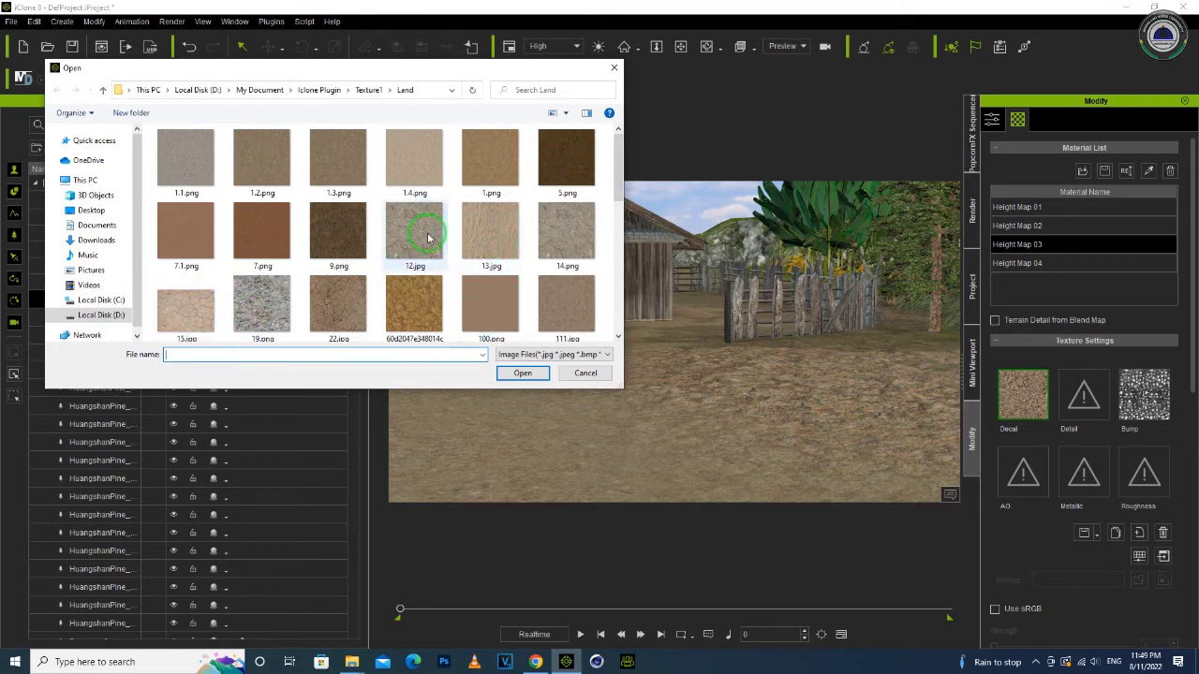
left_click(335, 170)
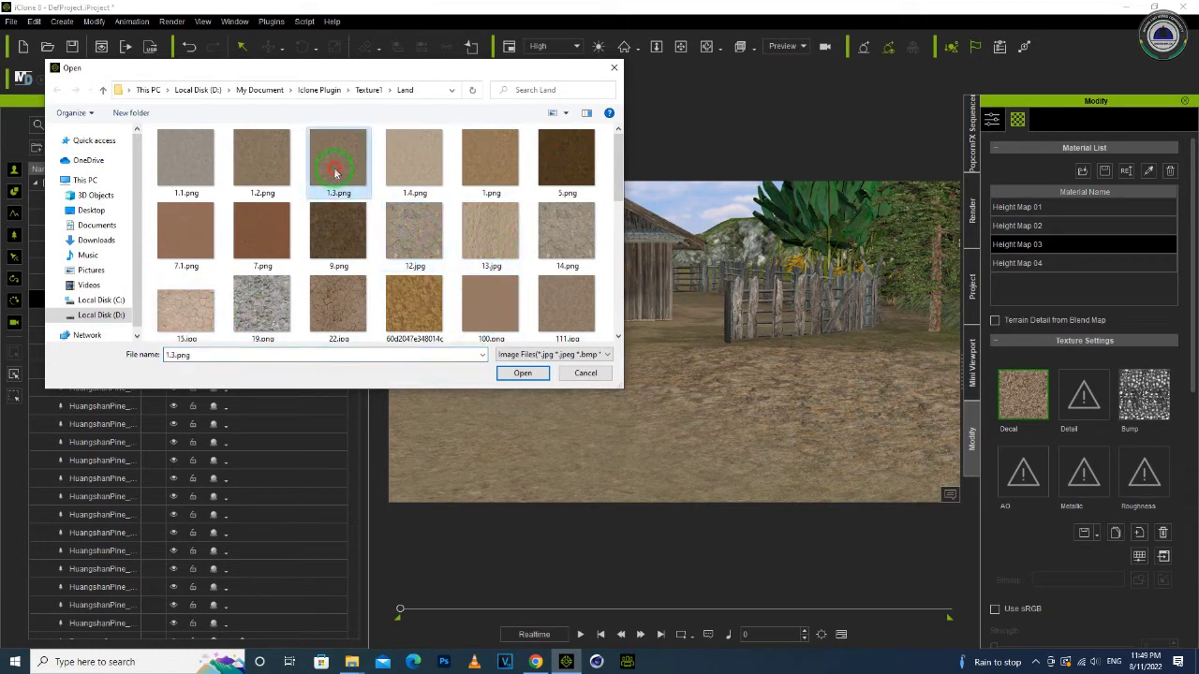
double_click(445, 295)
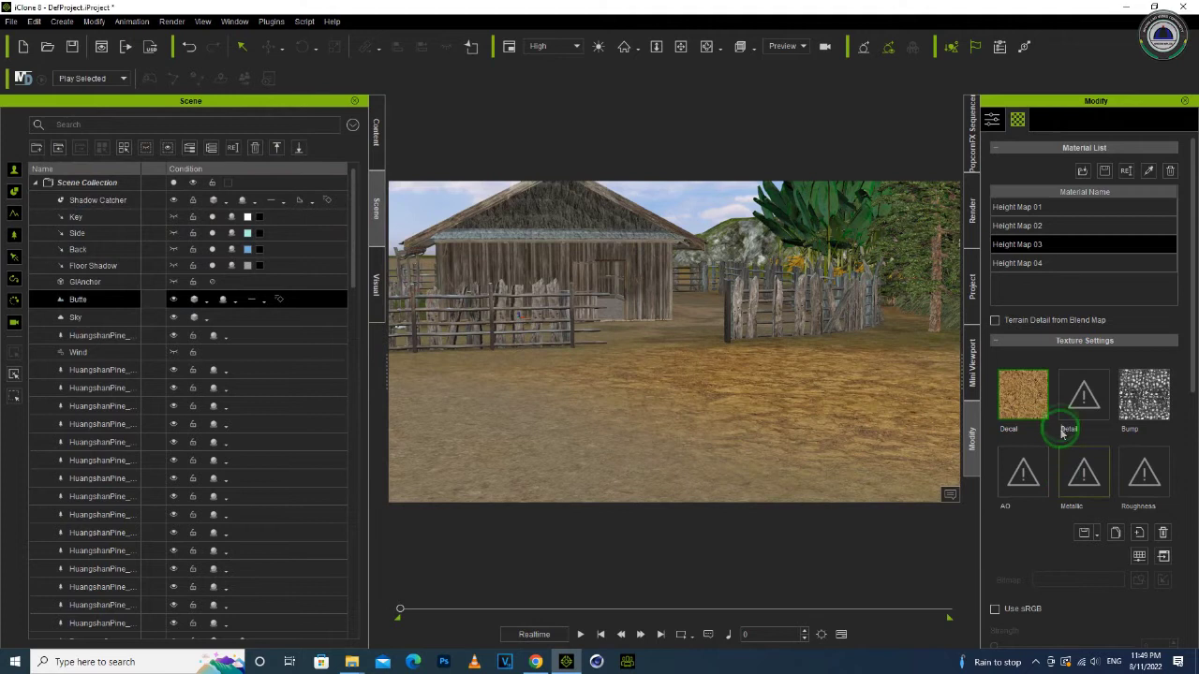
Step: Set the Specular and Glossiness of Height Map 03 to 0 and enable Use sRGB for its decal
scroll(1082, 525, "down", 5)
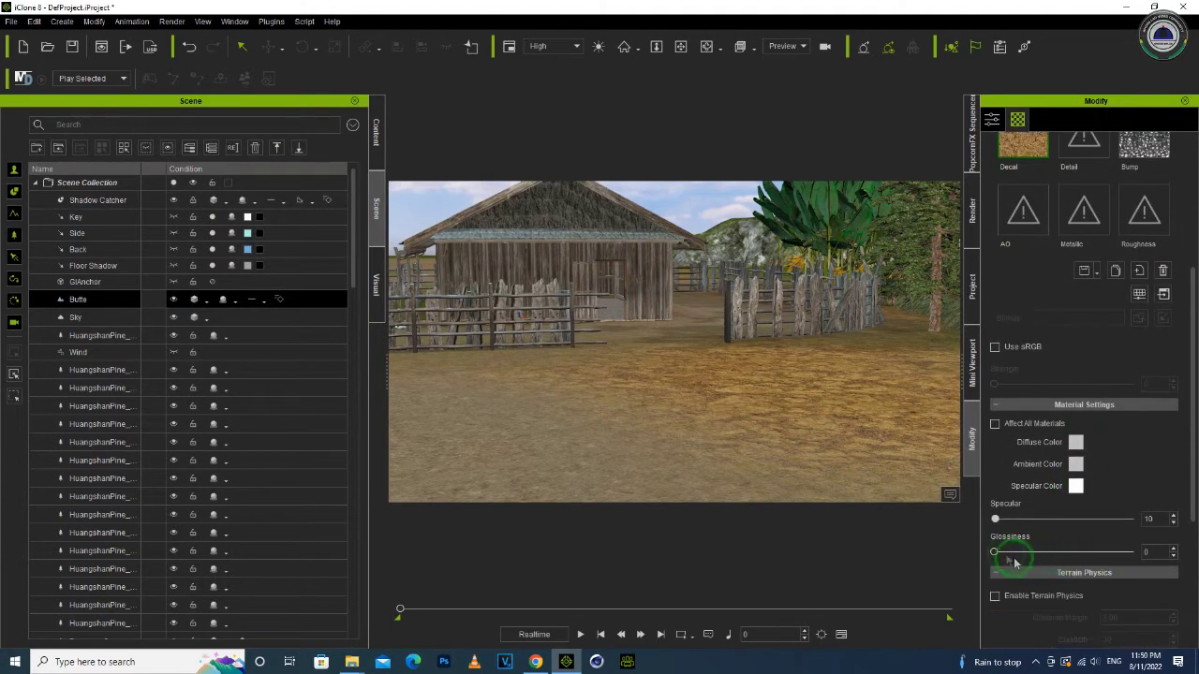
left_click_drag(995, 521, 1048, 524)
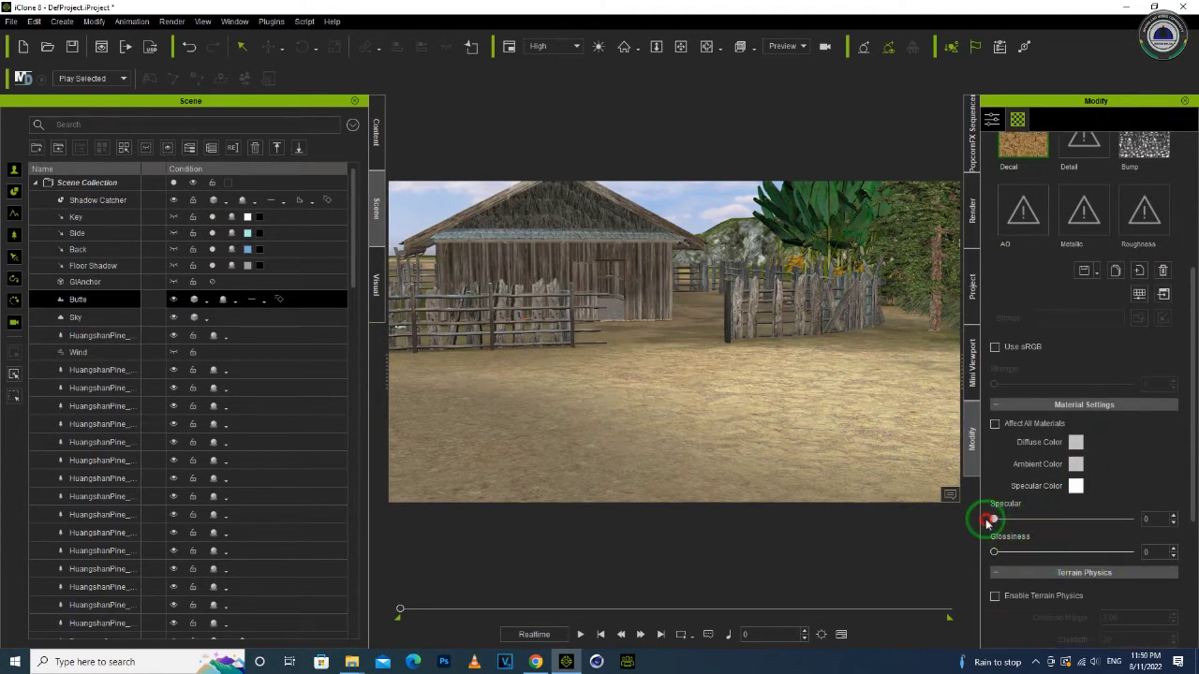
left_click(996, 350)
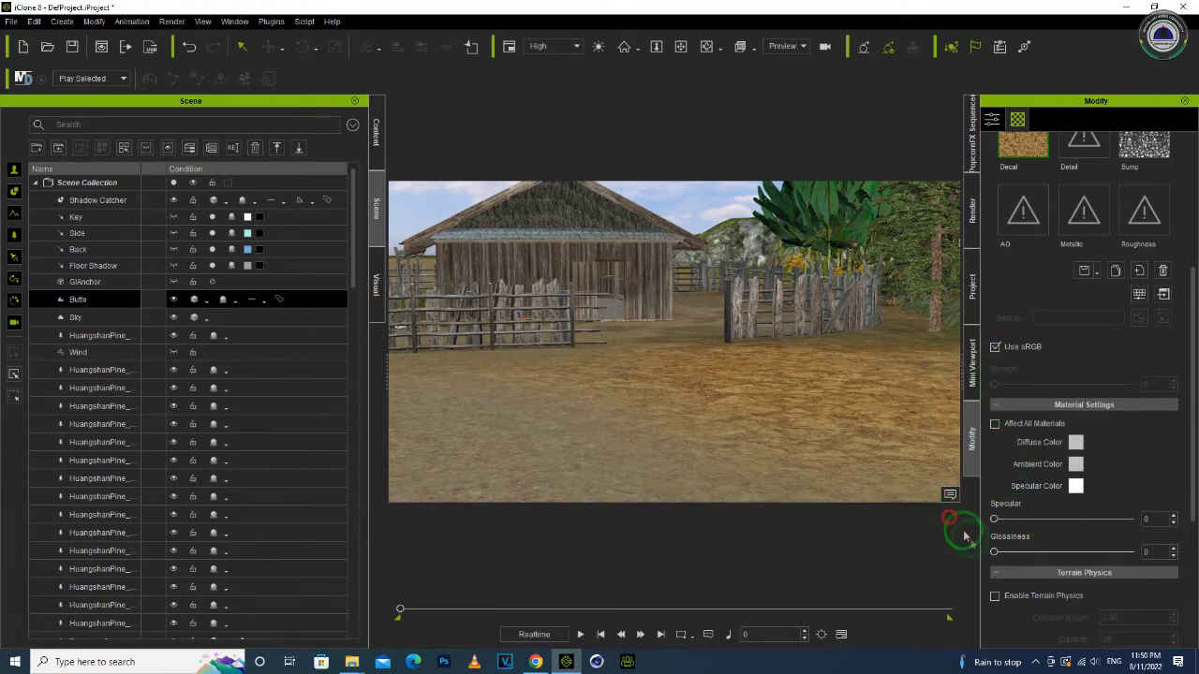
left_click_drag(1056, 557, 923, 544)
left_click(1076, 441)
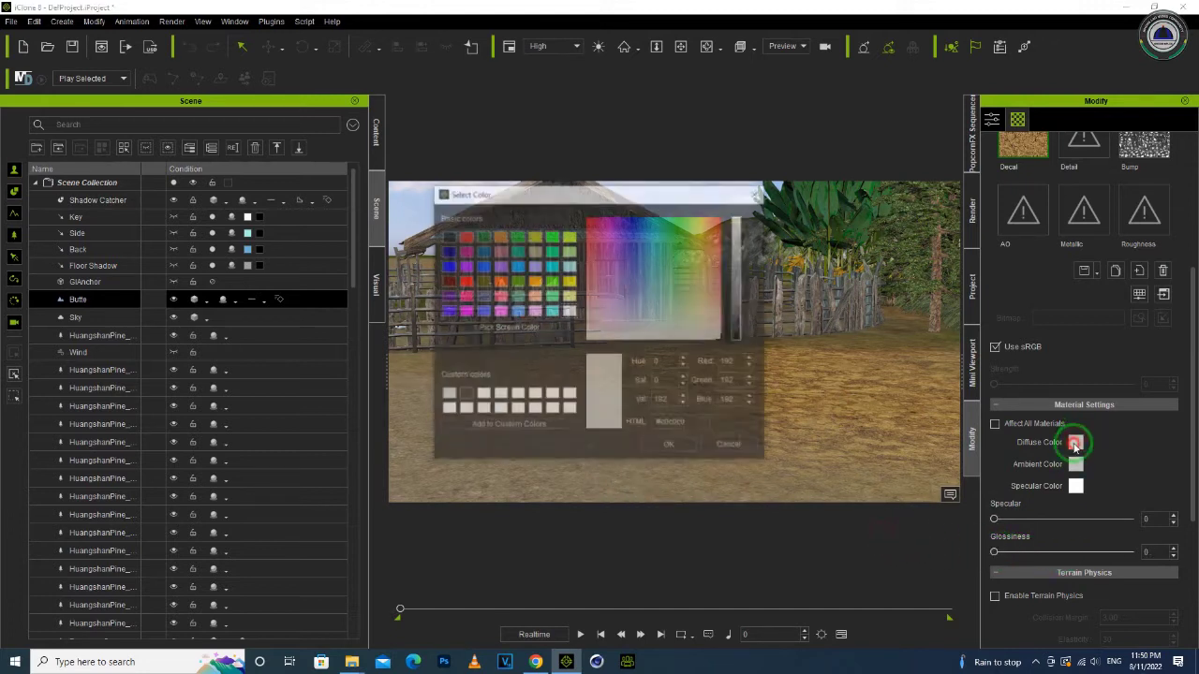
left_click(645, 296)
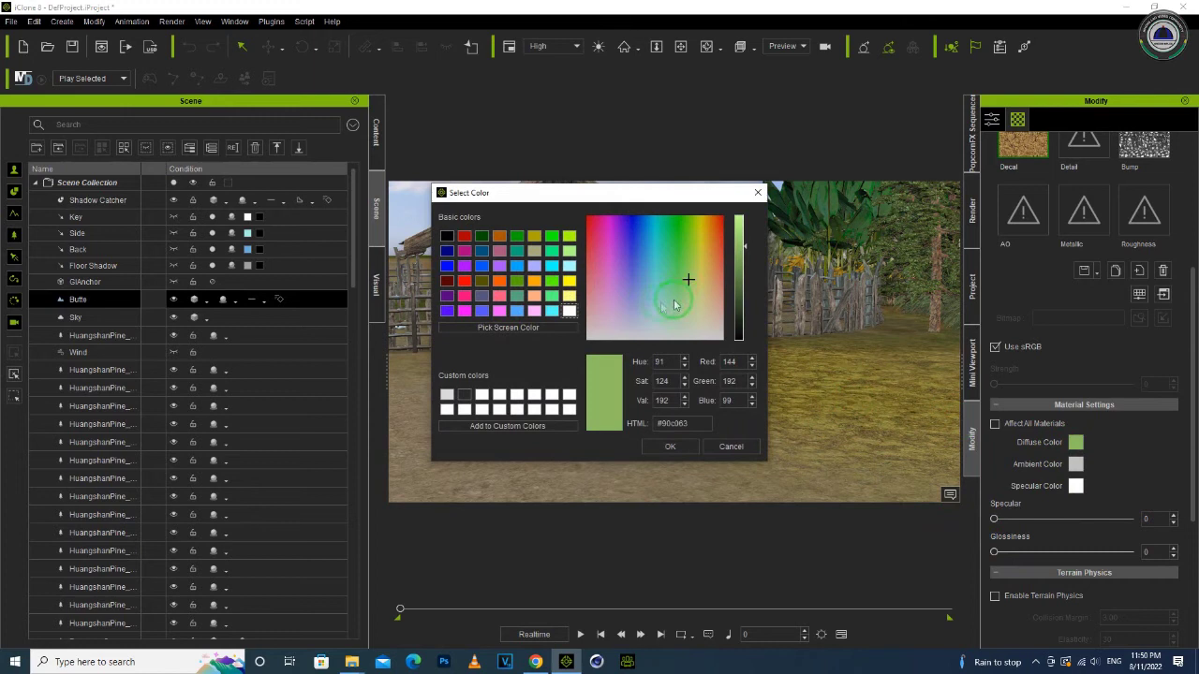
left_click_drag(676, 322, 626, 339)
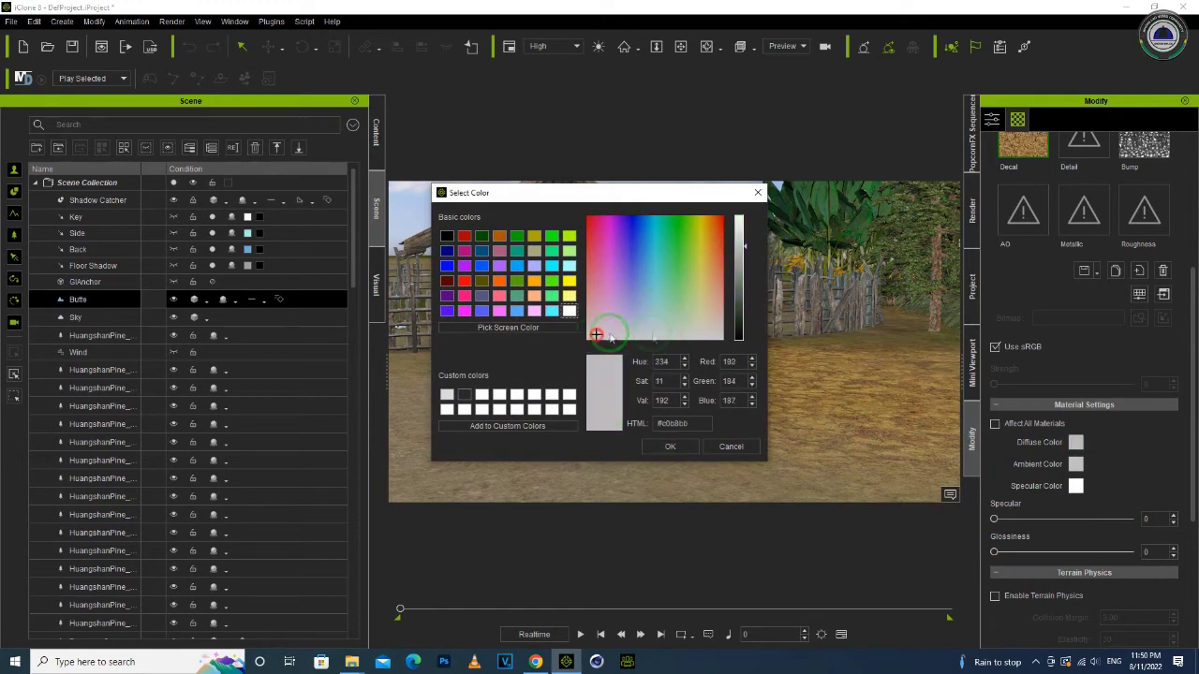
left_click(740, 335)
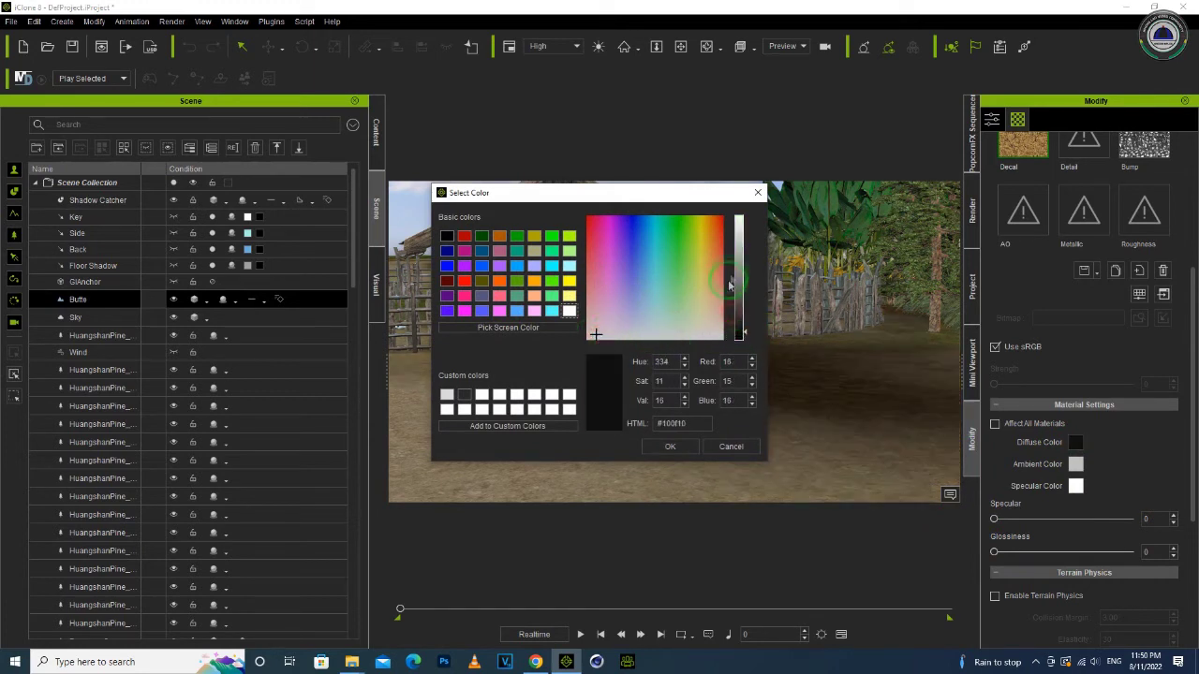
mouse_move(738, 268)
left_mouse_down()
mouse_move(739, 224)
mouse_move(742, 300)
mouse_move(737, 269)
left_mouse_up()
left_click(760, 195)
left_click(828, 391)
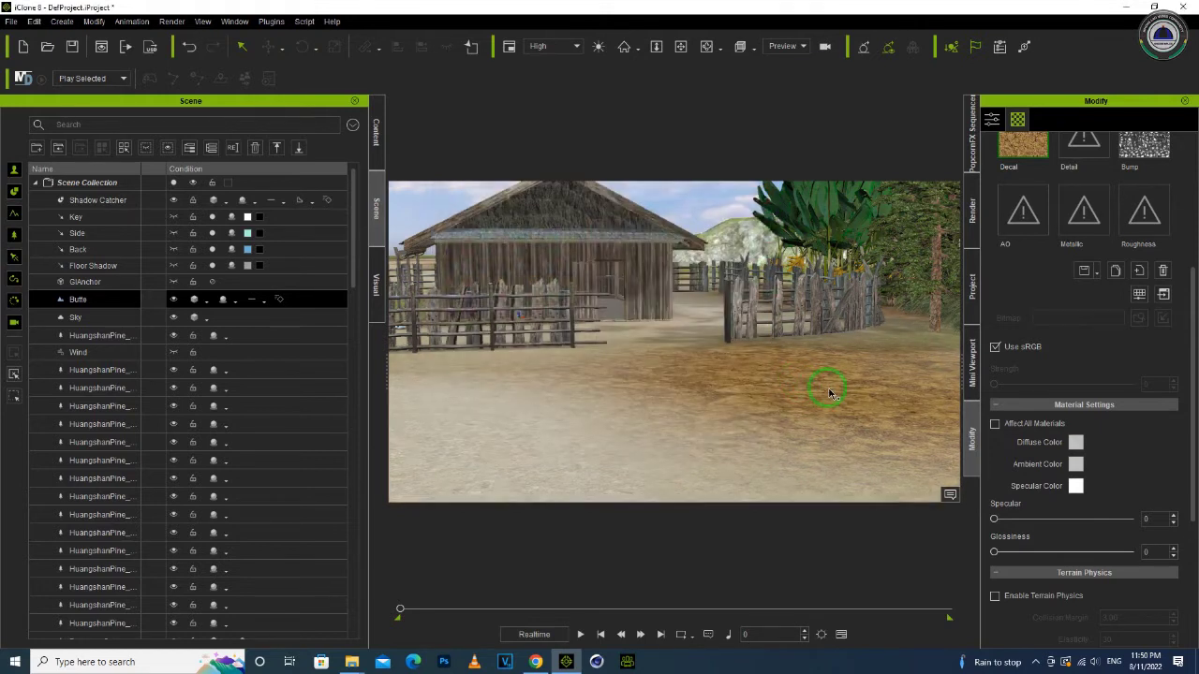
Step: Enable Use sRGB for the decal texture of the Butte terrain's Height Map 01 material
scroll(1011, 189, "up", 3)
left_click(993, 120)
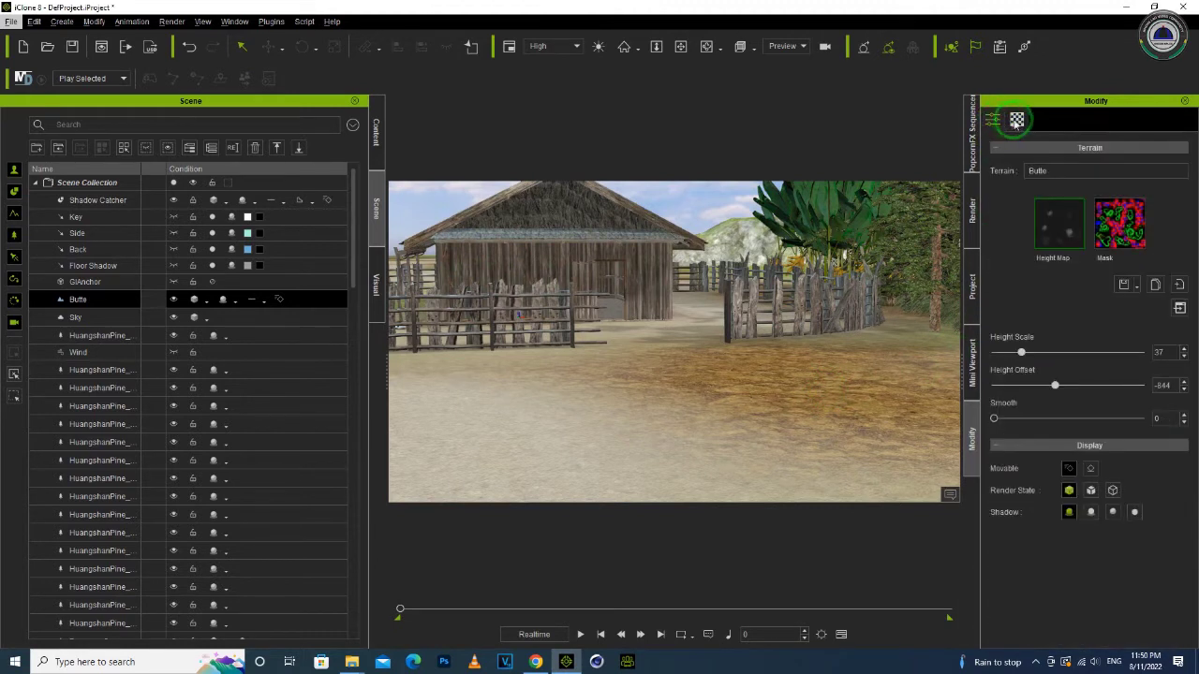
left_click(1016, 119)
left_click(1022, 265)
left_click(1016, 226)
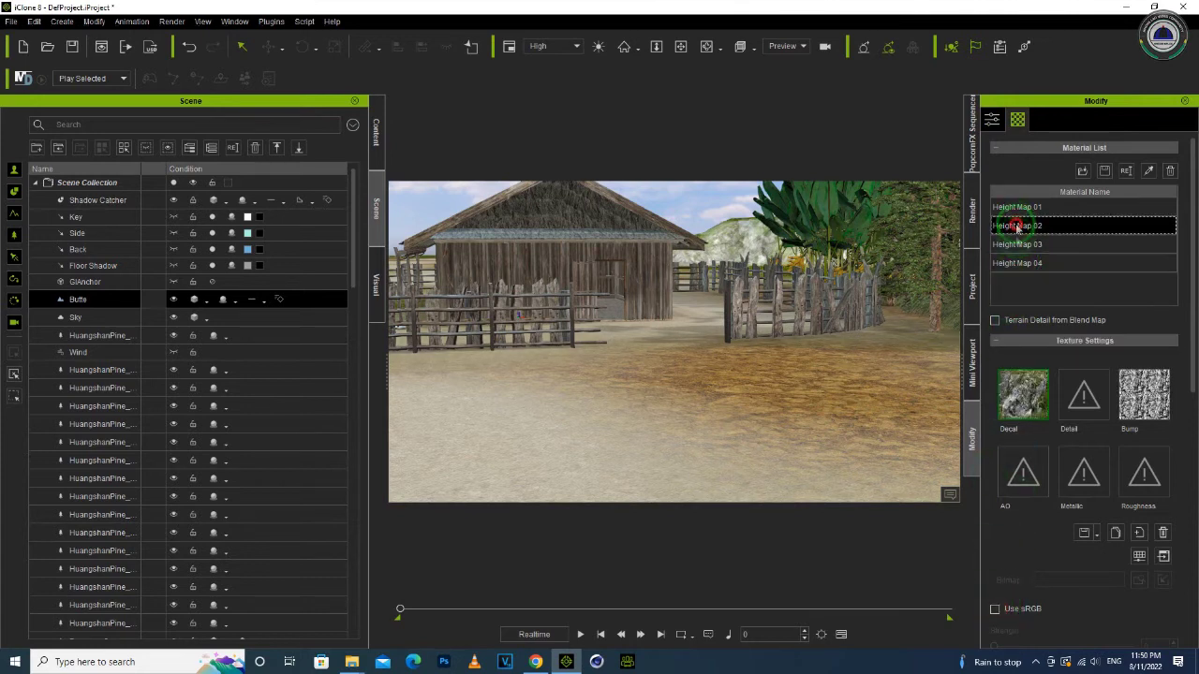
left_click(1002, 207)
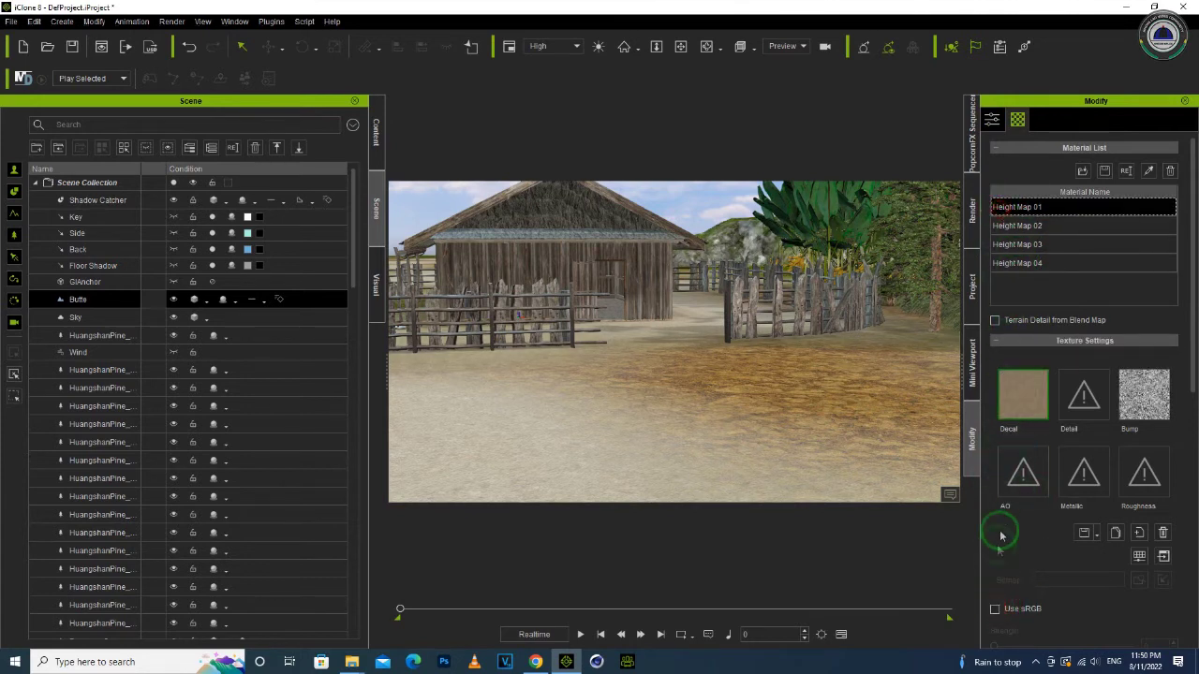
left_click(995, 609)
mouse_move(642, 415)
left_mouse_down()
mouse_move(674, 401)
mouse_move(642, 415)
mouse_move(647, 406)
left_mouse_up()
Step: Try 1.4.png from the Land folder as the Height Map 03 decal texture
left_click(1007, 264)
left_click(1030, 243)
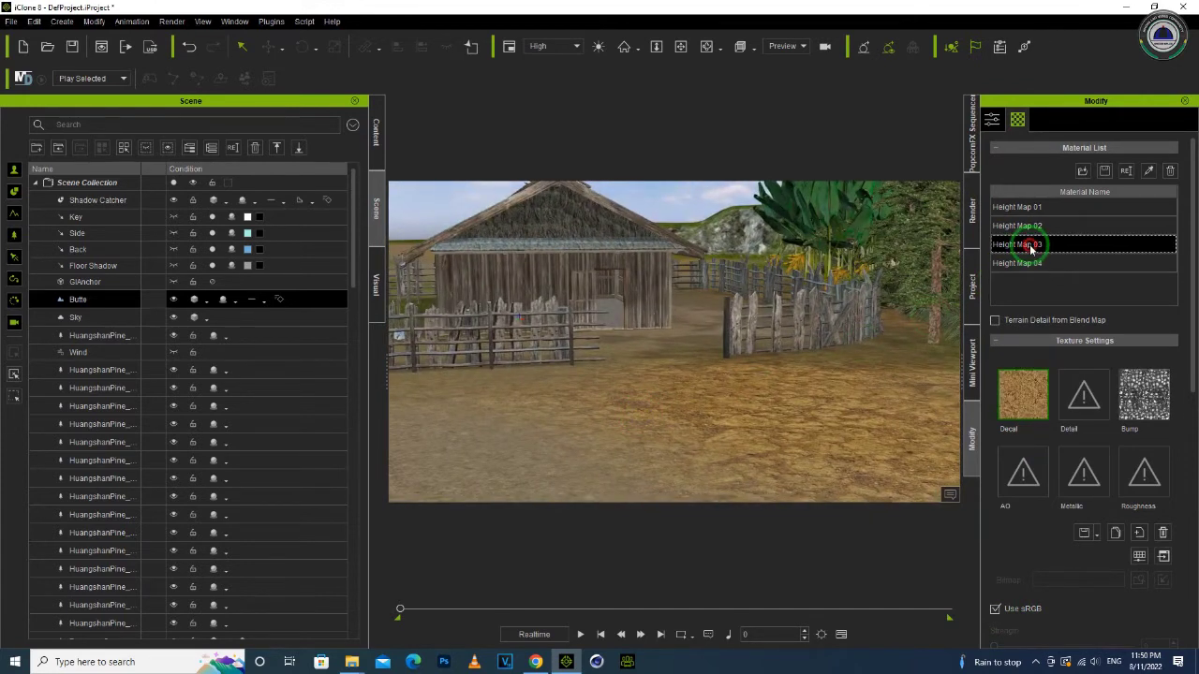
double_click(1023, 392)
double_click(412, 159)
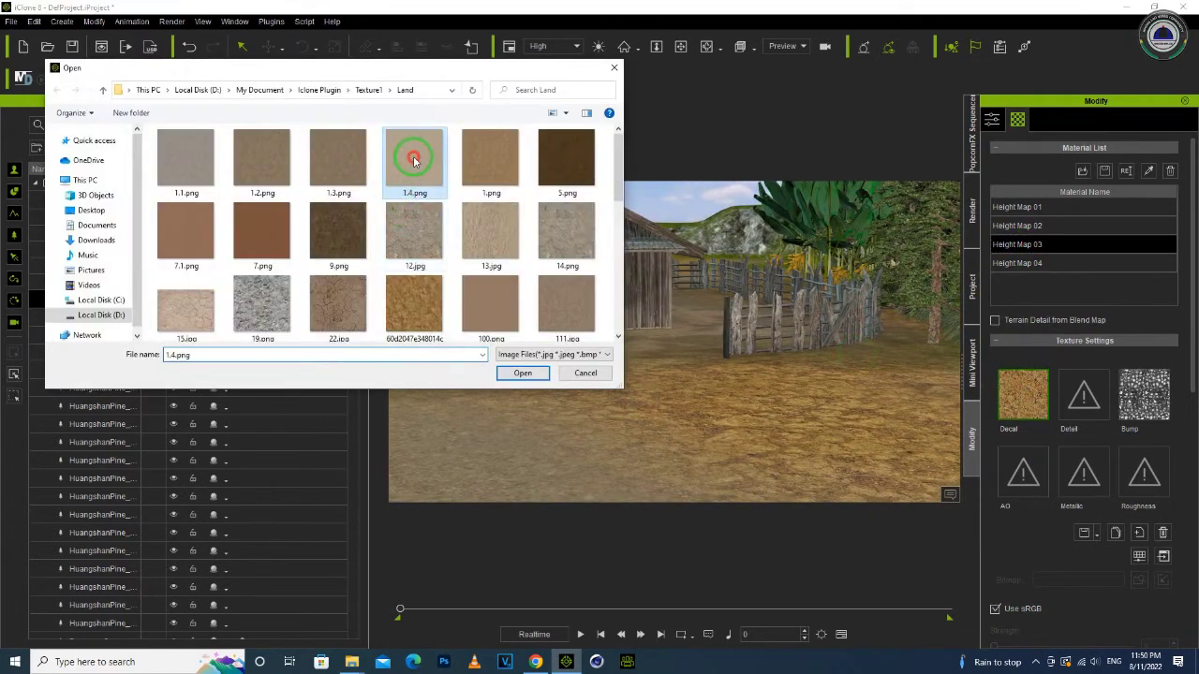
Step: Replace the Height Map 03 decal with Ground Seamless Texture #1694.jpg from the Land folder
double_click(1022, 394)
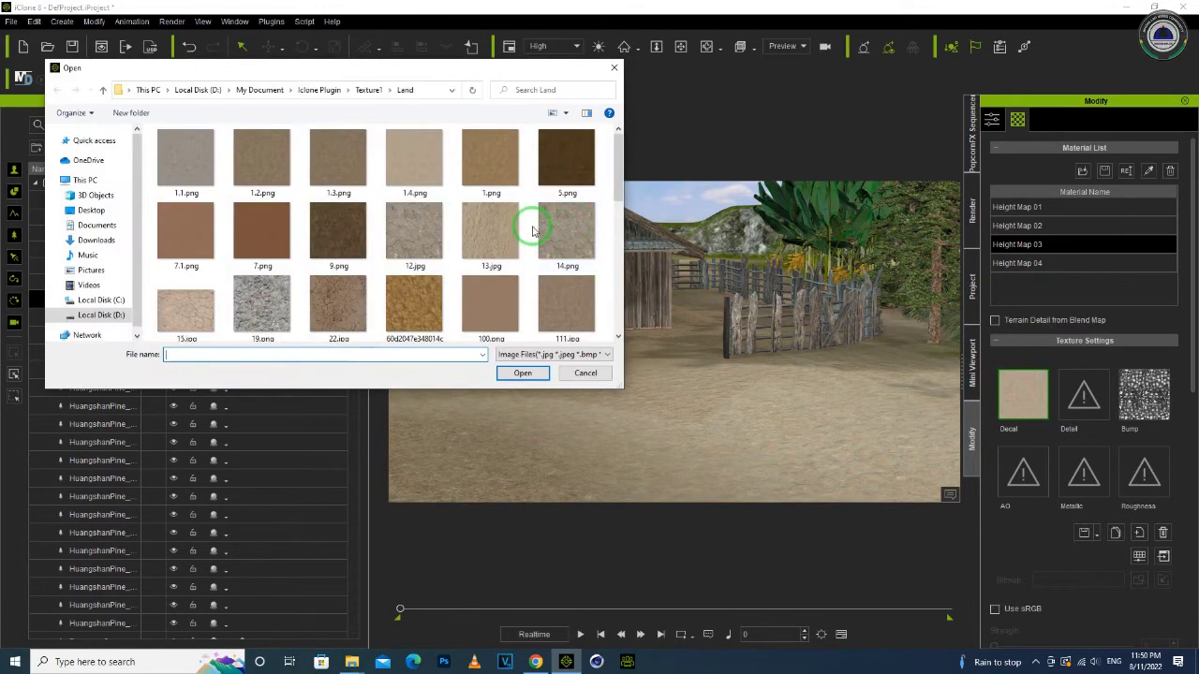
scroll(272, 251, "down", 3)
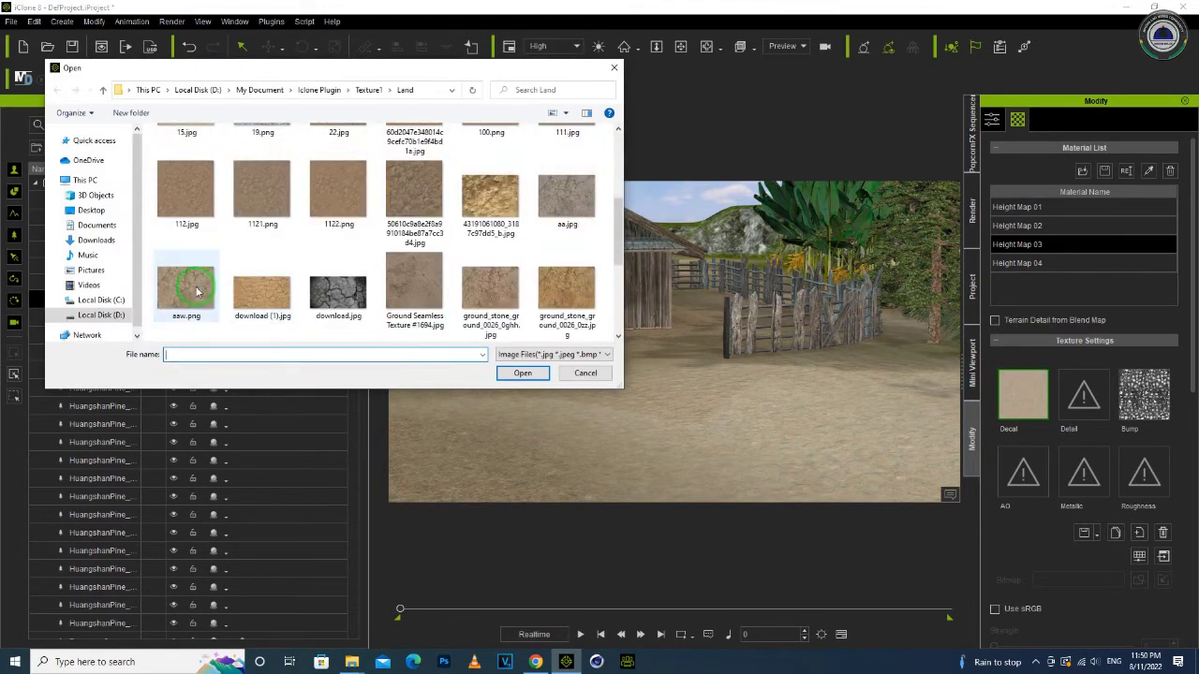
double_click(414, 289)
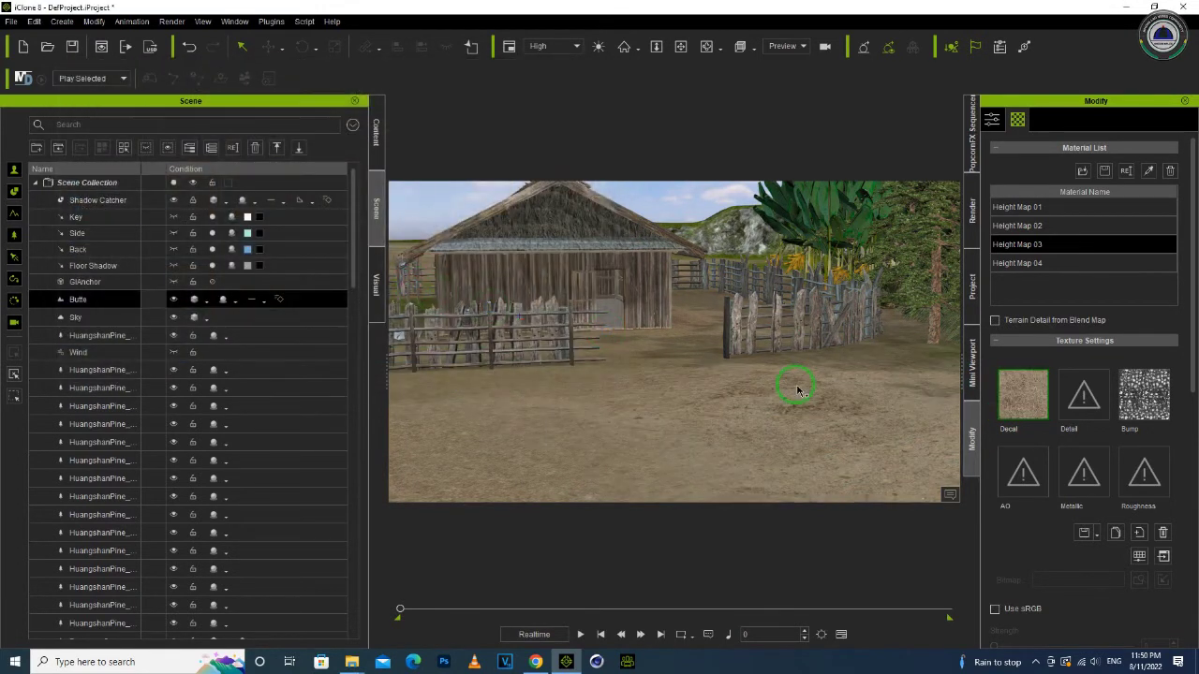
right_click_drag(743, 402, 679, 394)
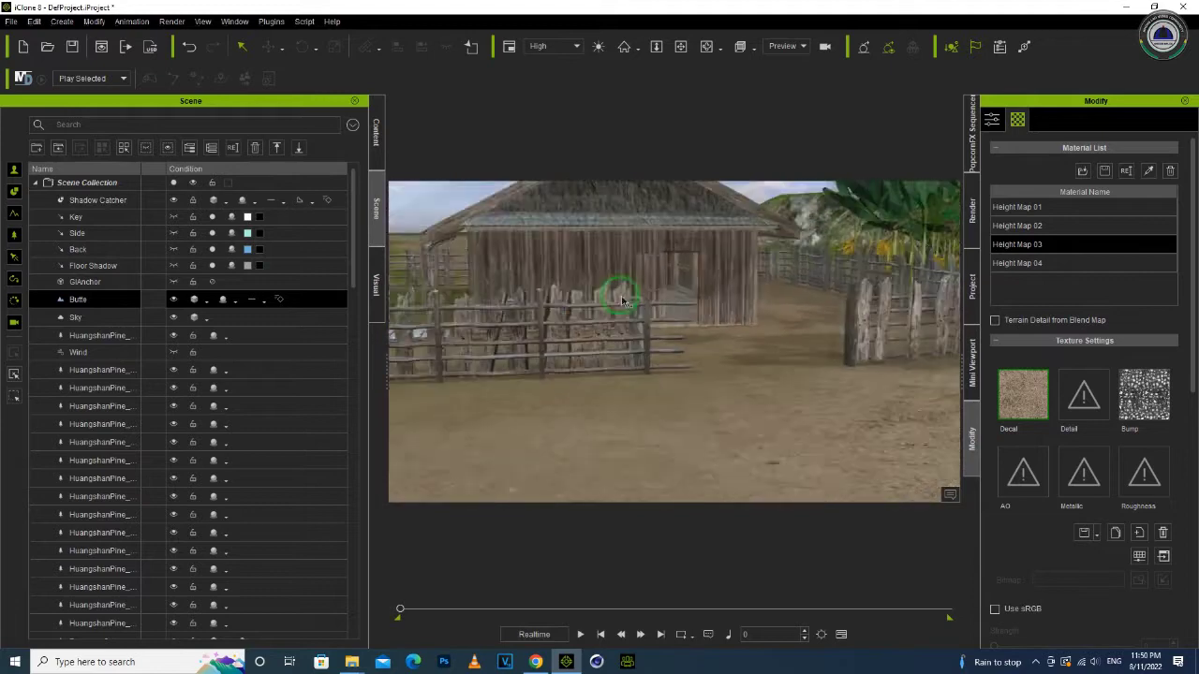
right_click_drag(947, 382, 713, 344)
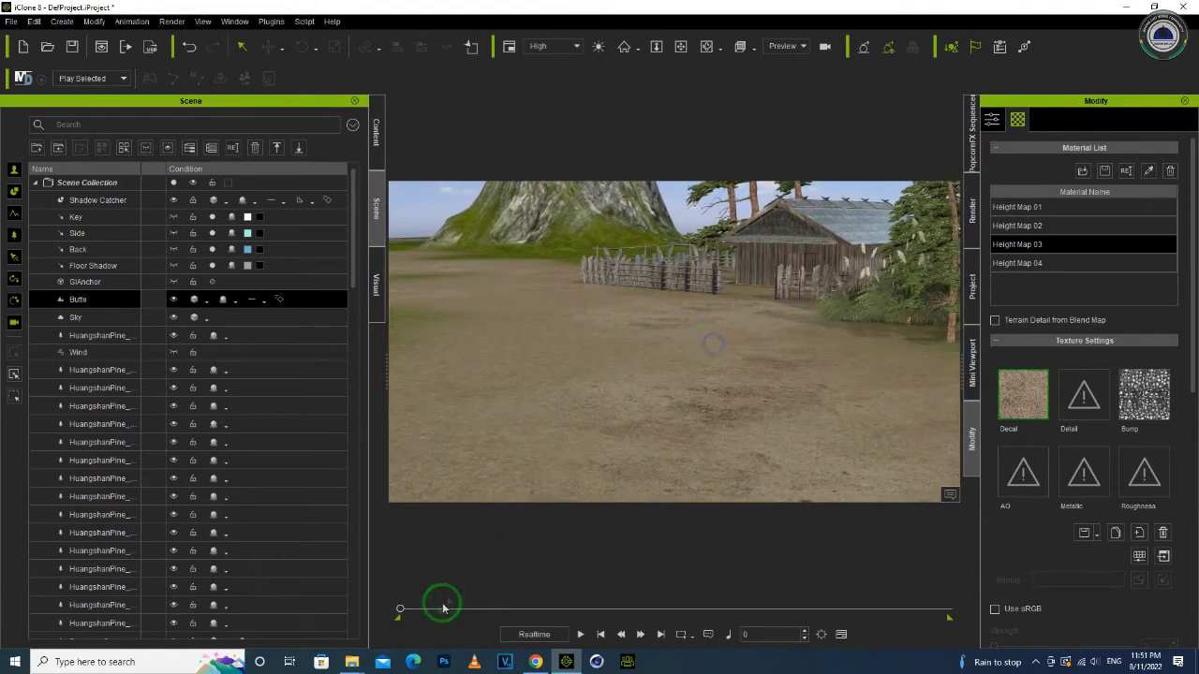
Step: Look through the Palms Cacti & Cycads and Miscellaneous & Fantasy plant folders for another tree
mouse_move(354, 666)
mouse_move(269, 618)
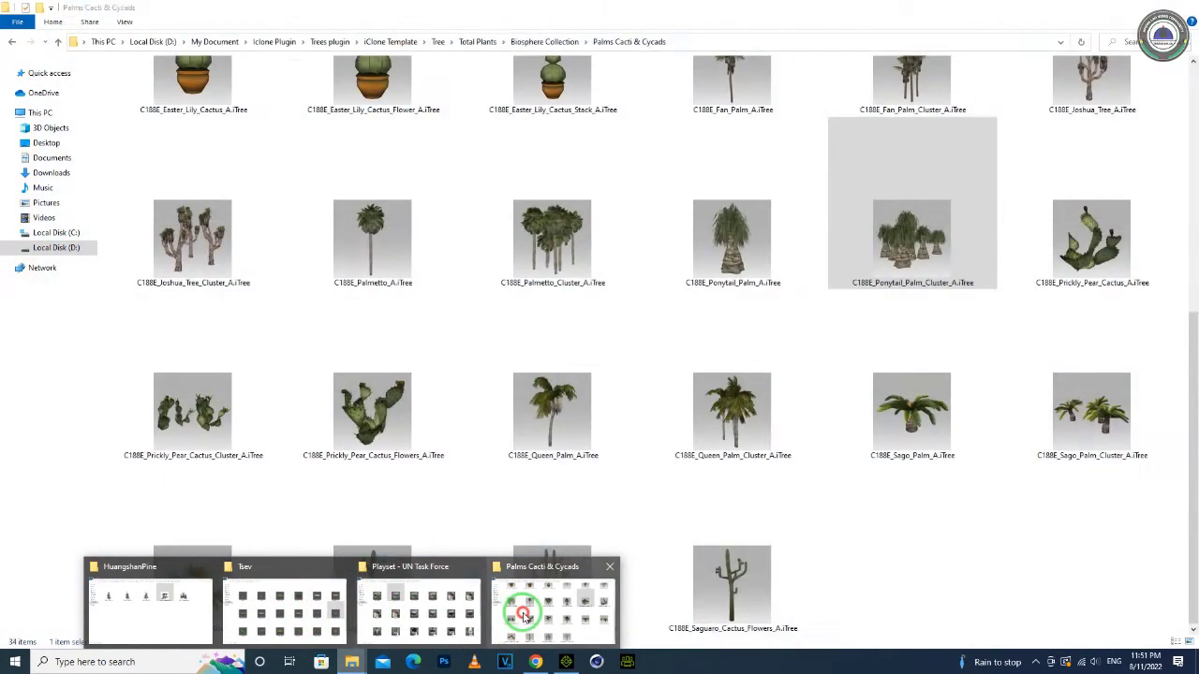
left_click(522, 609)
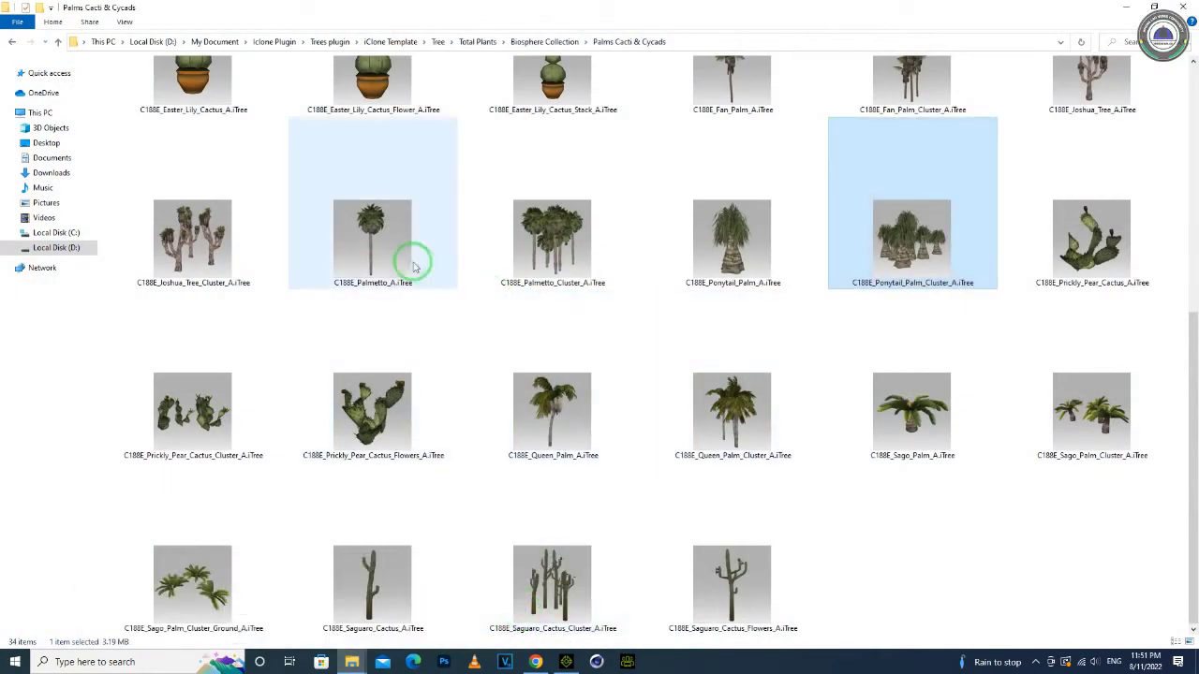
left_click(358, 253)
left_click(717, 418)
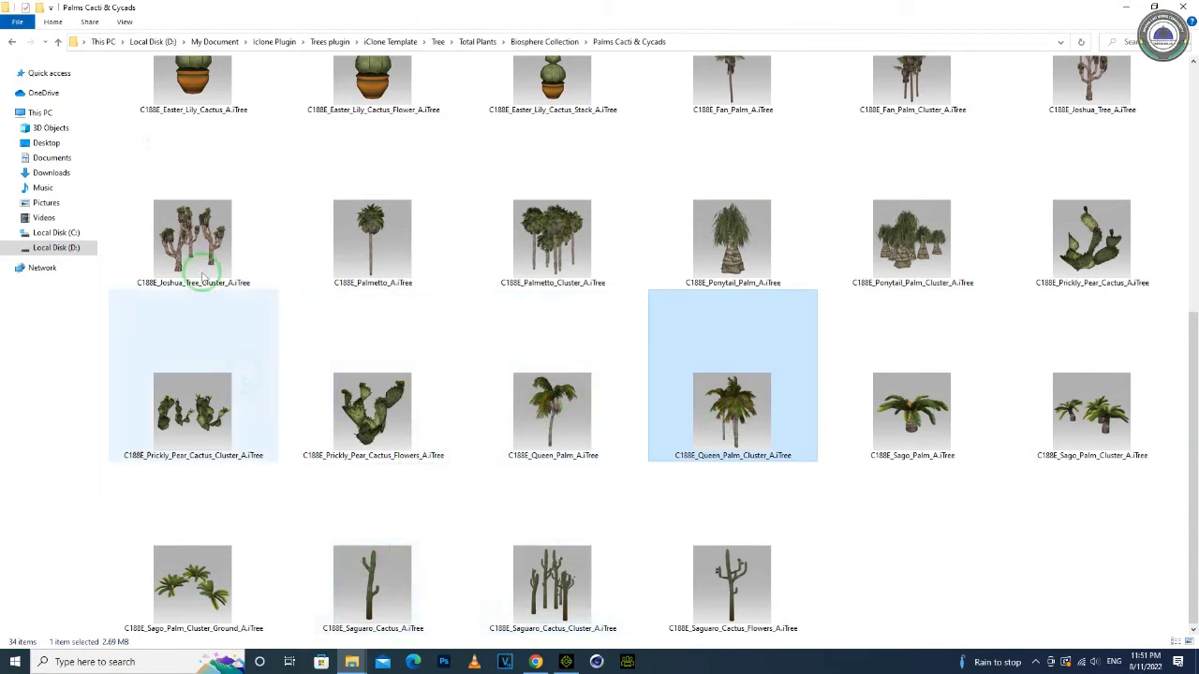
left_click(57, 41)
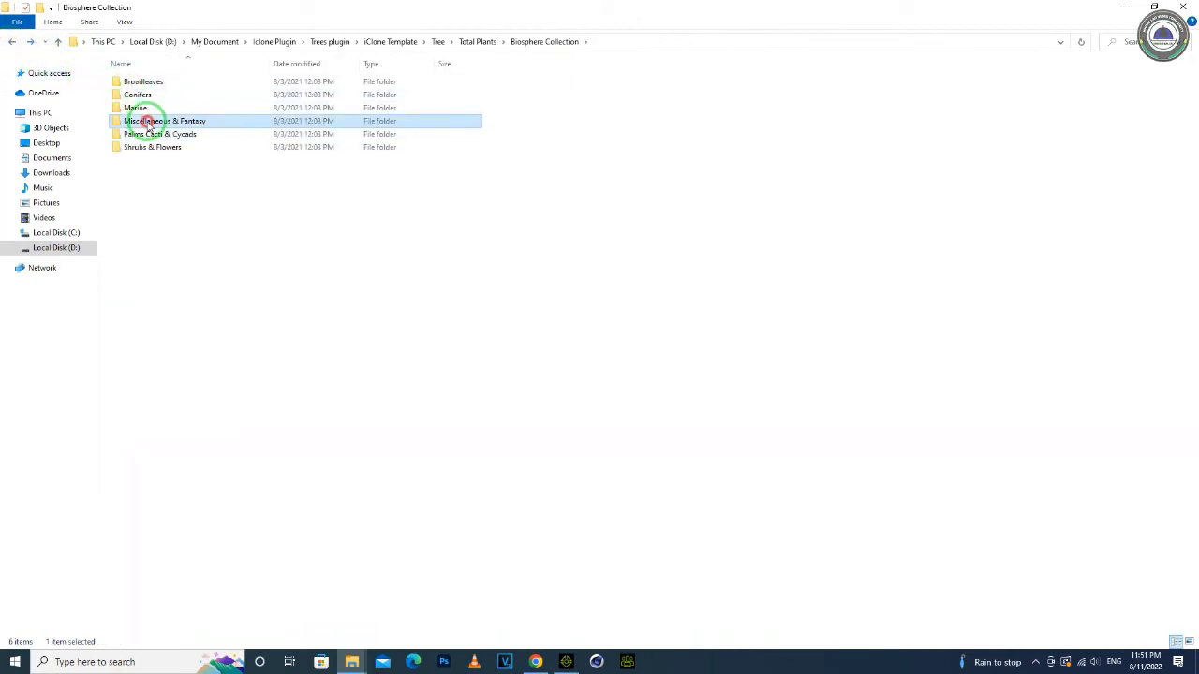
double_click(149, 120)
left_click(344, 230)
left_click(12, 42)
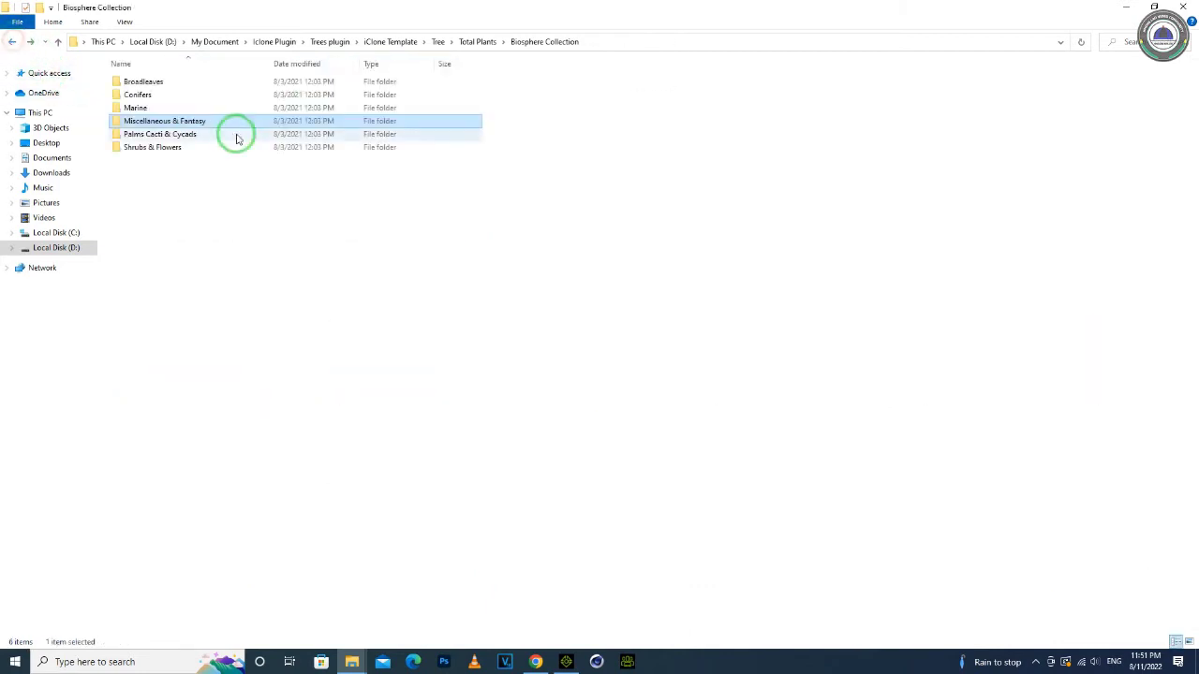
Step: Add the C188B_Blue_Spruce_Cones_A tree from the Conifers folder at the outer end of the house fence
left_click(177, 107)
double_click(169, 95)
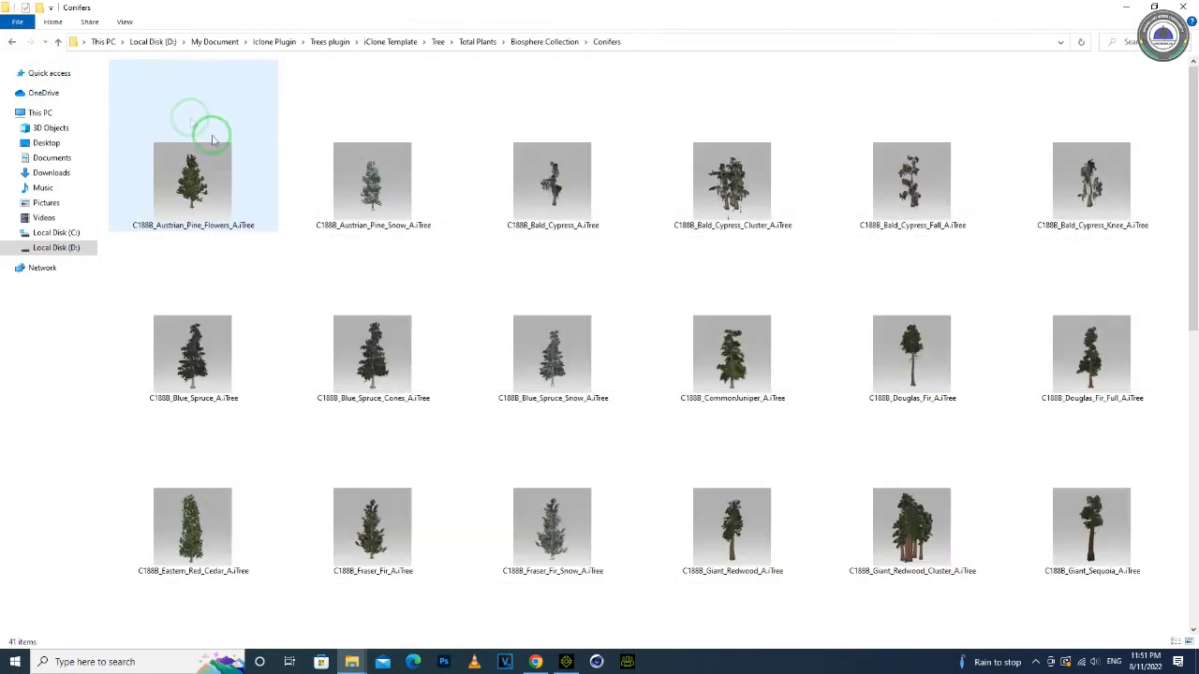
left_click(263, 309)
left_click(339, 375)
left_click(377, 363)
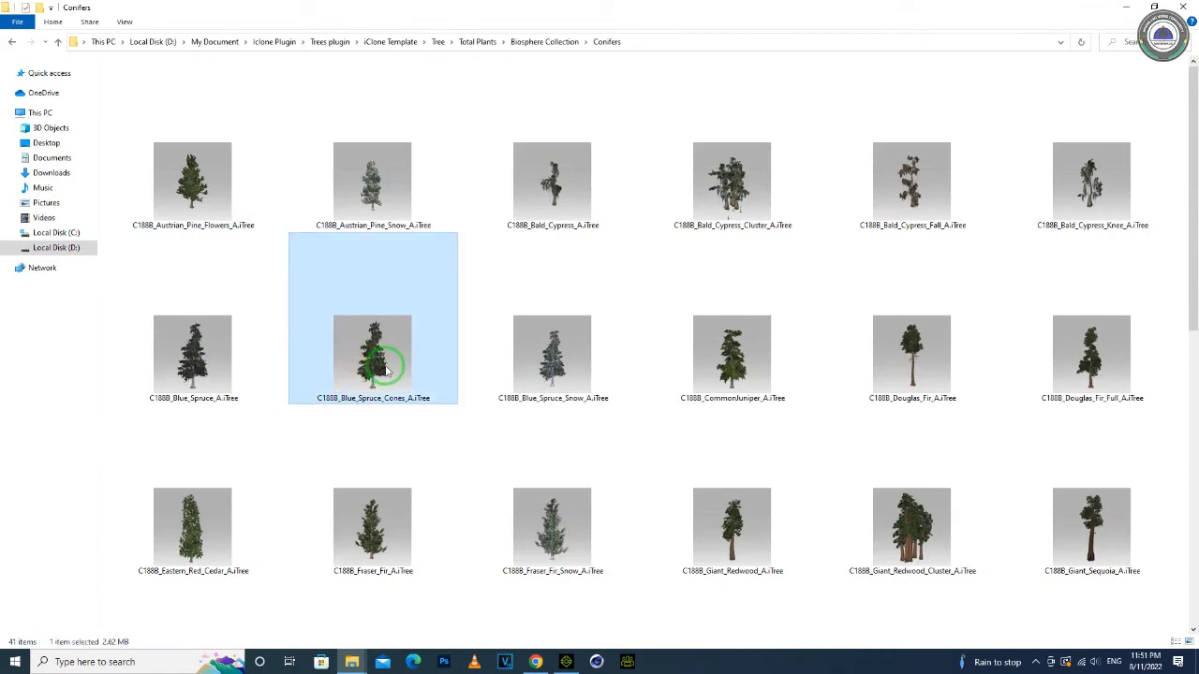
left_click_drag(373, 370, 568, 268)
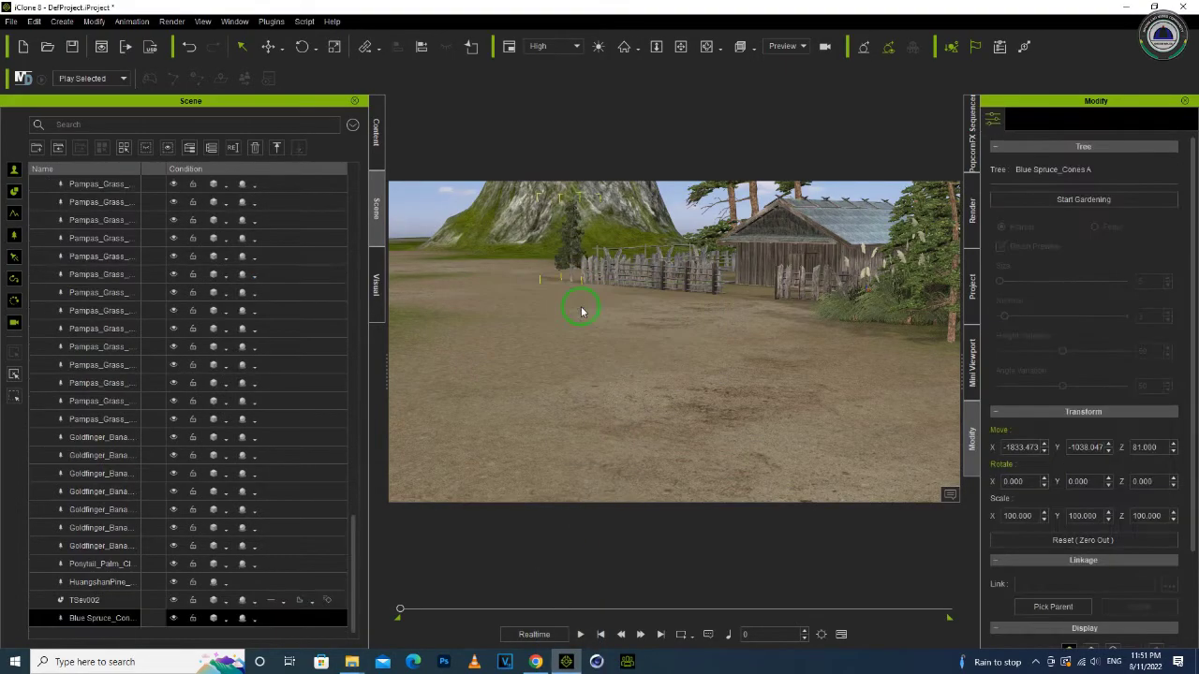
mouse_move(582, 312)
right_mouse_down()
mouse_move(583, 294)
mouse_move(573, 305)
right_mouse_up()
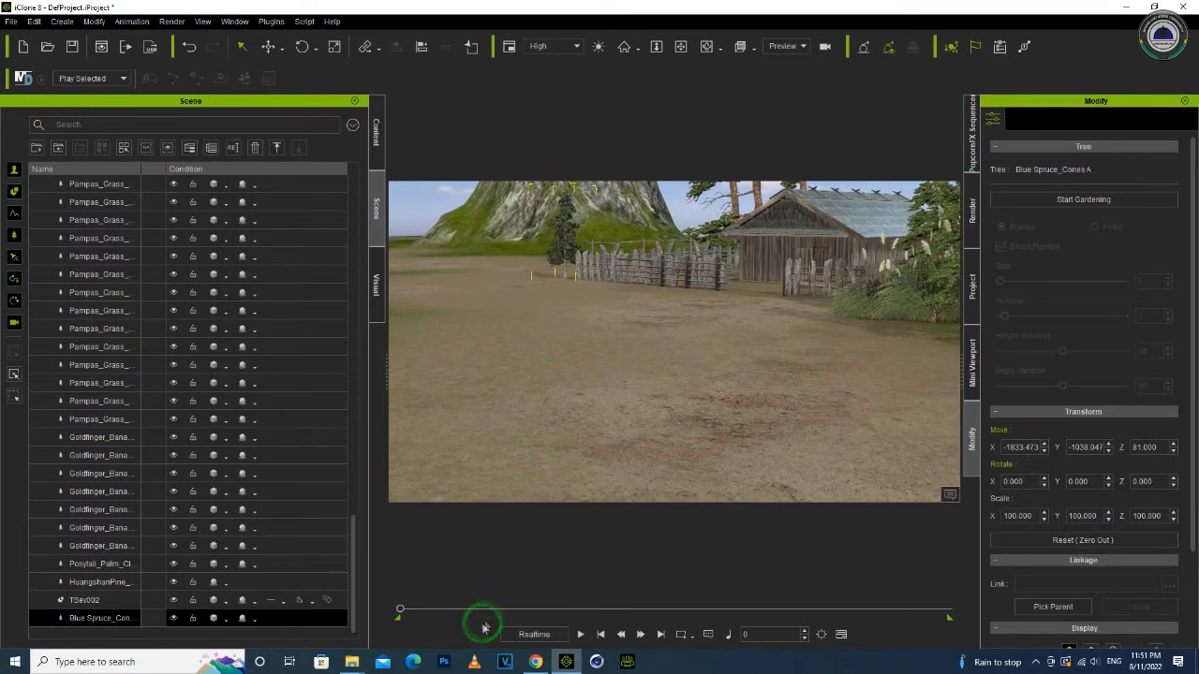
Step: Add the C188B_Monterey_Cypress_A tree from the Conifers folder near the blue spruce beside the fence
mouse_move(353, 661)
left_click(524, 611)
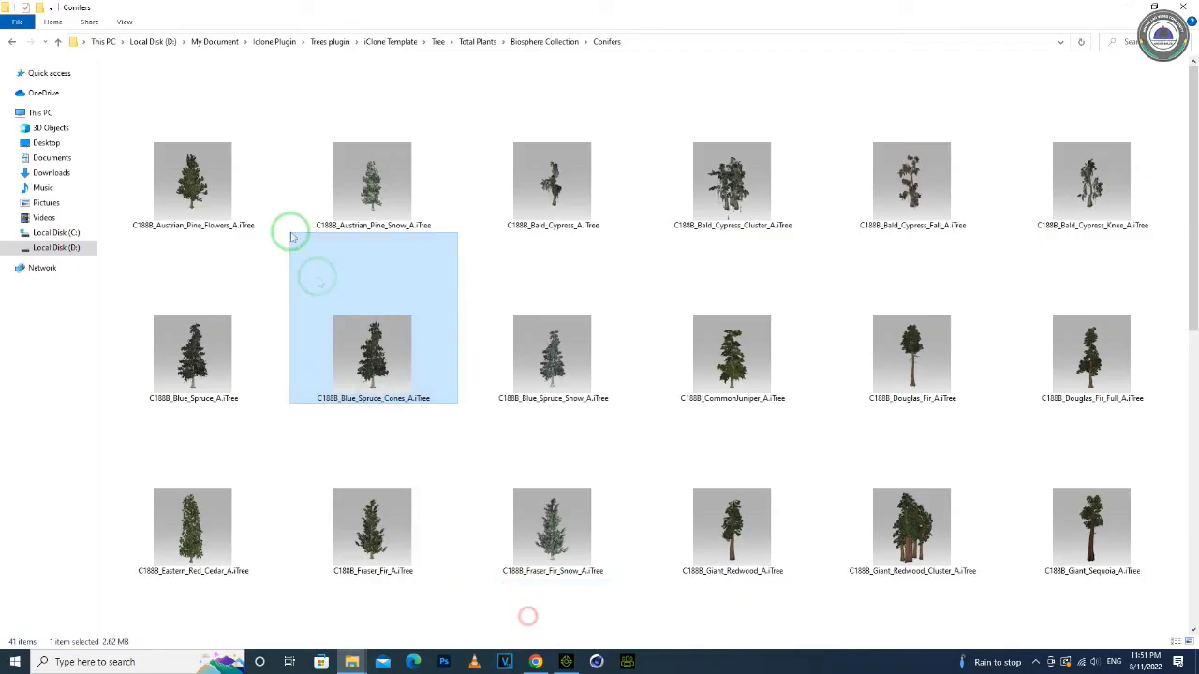
scroll(244, 309, "down", 5)
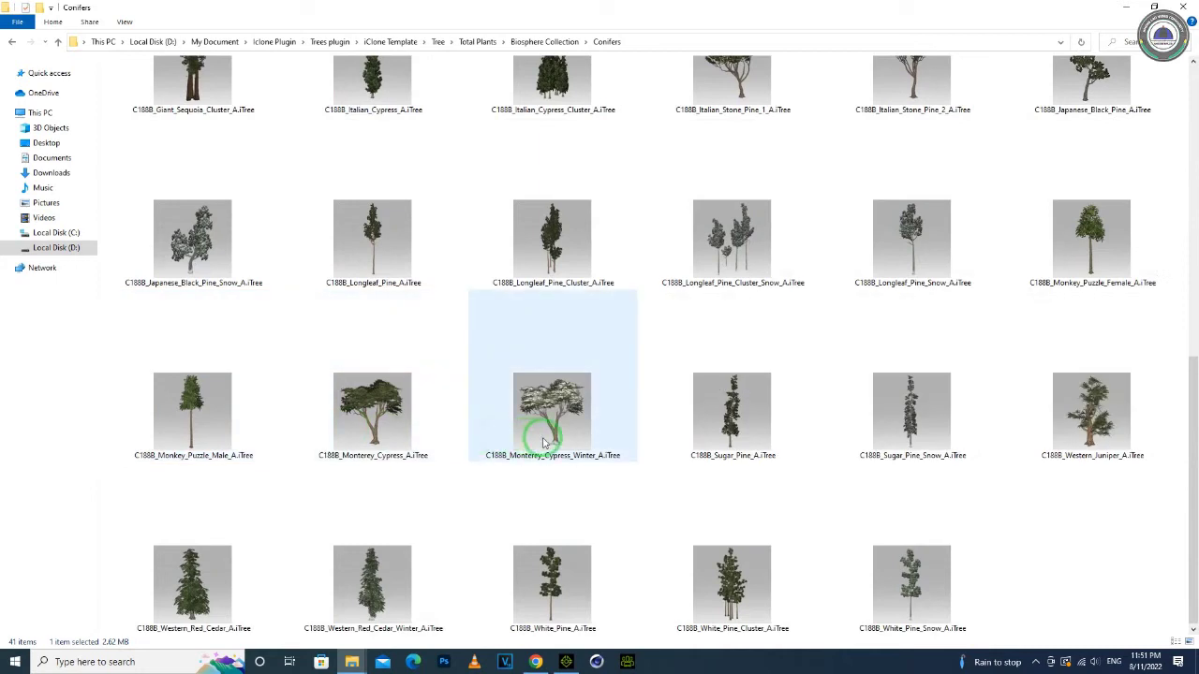
left_click_drag(369, 402, 577, 278)
right_click_drag(534, 294, 669, 335)
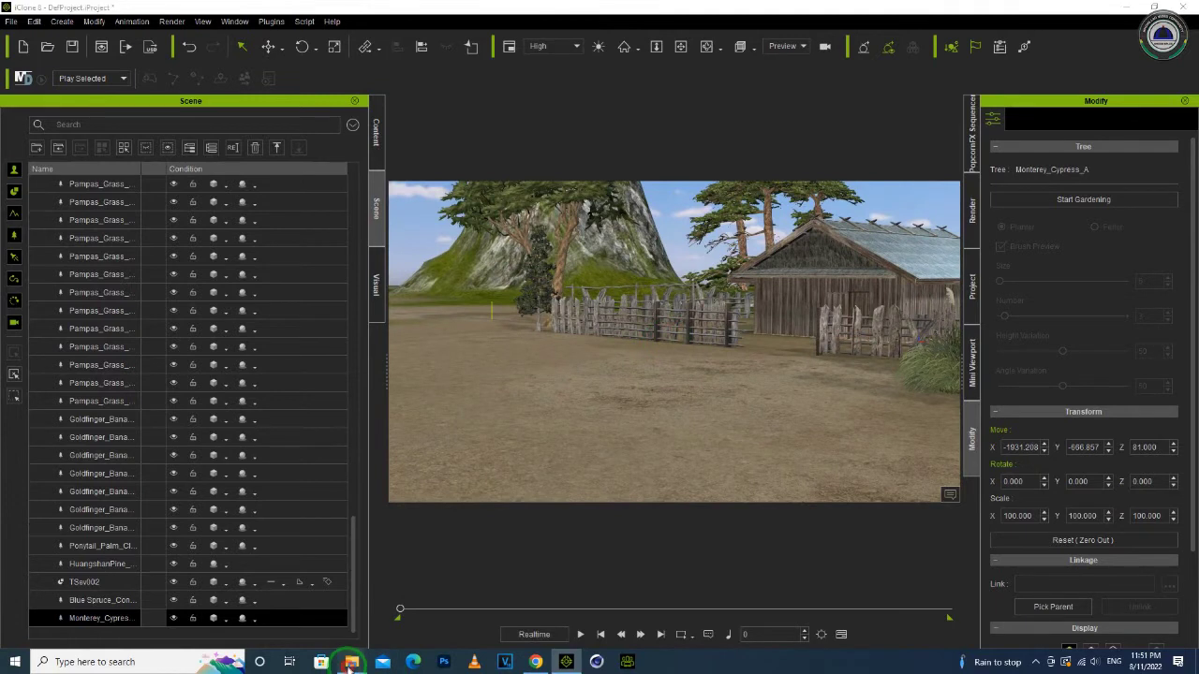
Step: Place the Txhabplej hut prop from the Tsev folder on the ground beside the fence, near the new trees
left_click(349, 663)
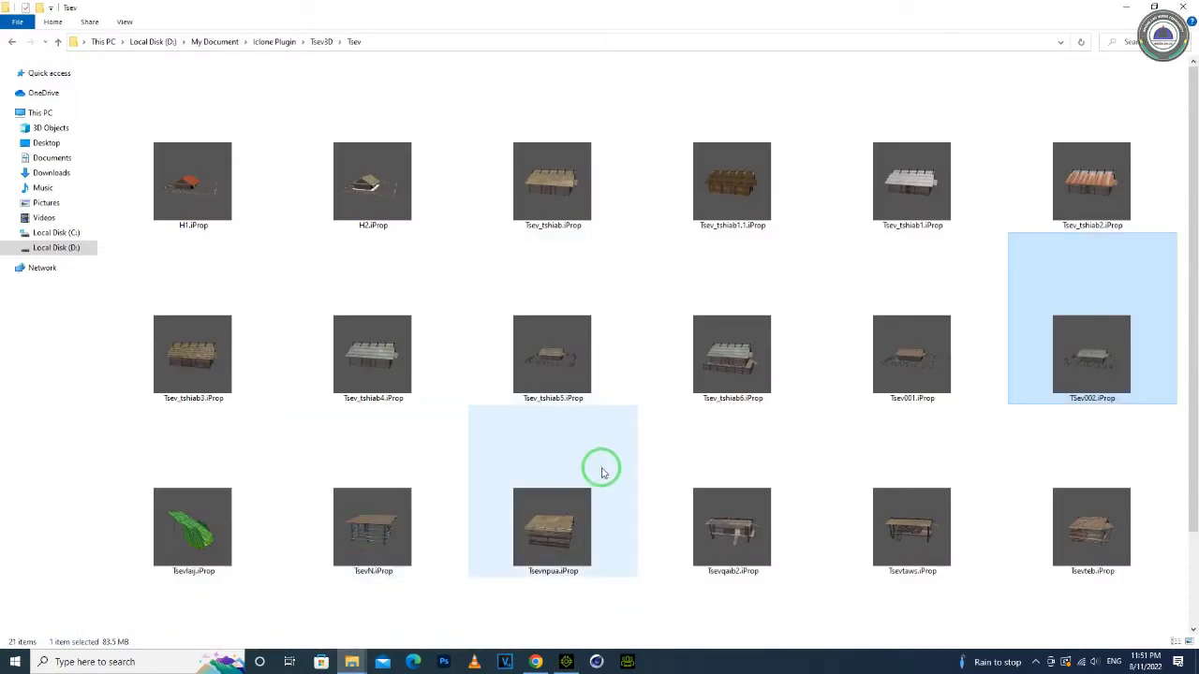
scroll(627, 455, "down", 1)
left_click(370, 569)
left_click_drag(370, 570, 518, 345)
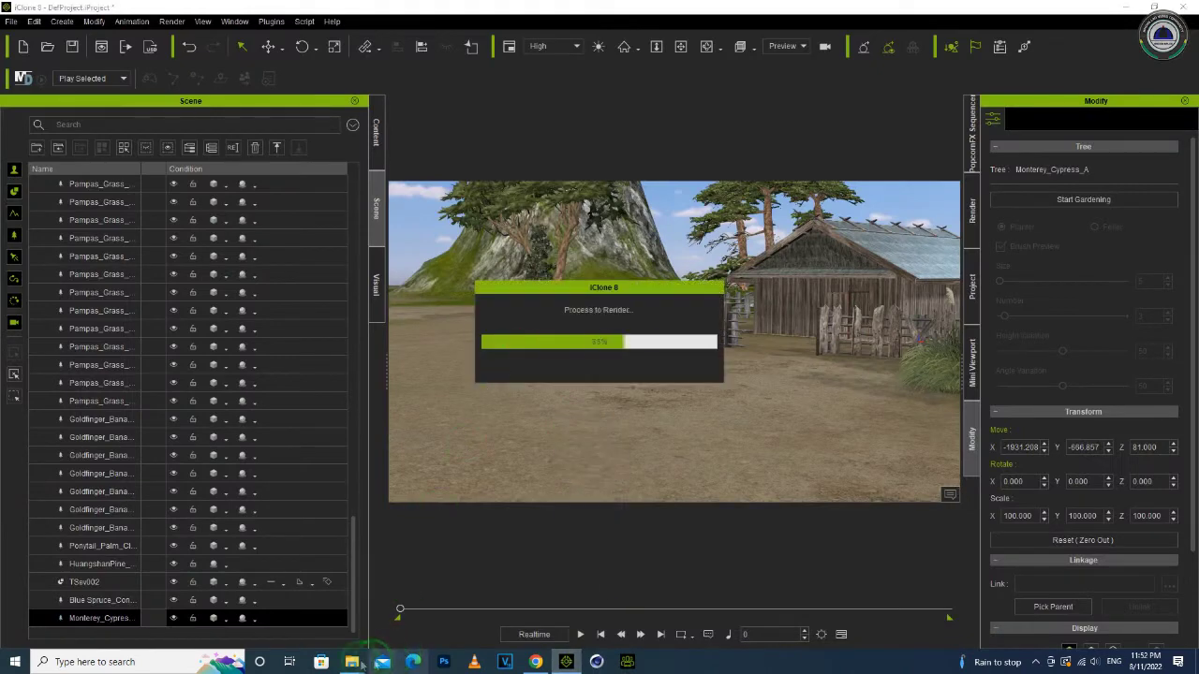
Step: Place the open-sided TsevN.iProp shed from the Tsev folder on the ground near the Txhabplej hut
mouse_move(351, 662)
left_click(290, 599)
left_click_drag(421, 405, 481, 556)
left_click(374, 426)
left_click_drag(375, 426, 463, 356)
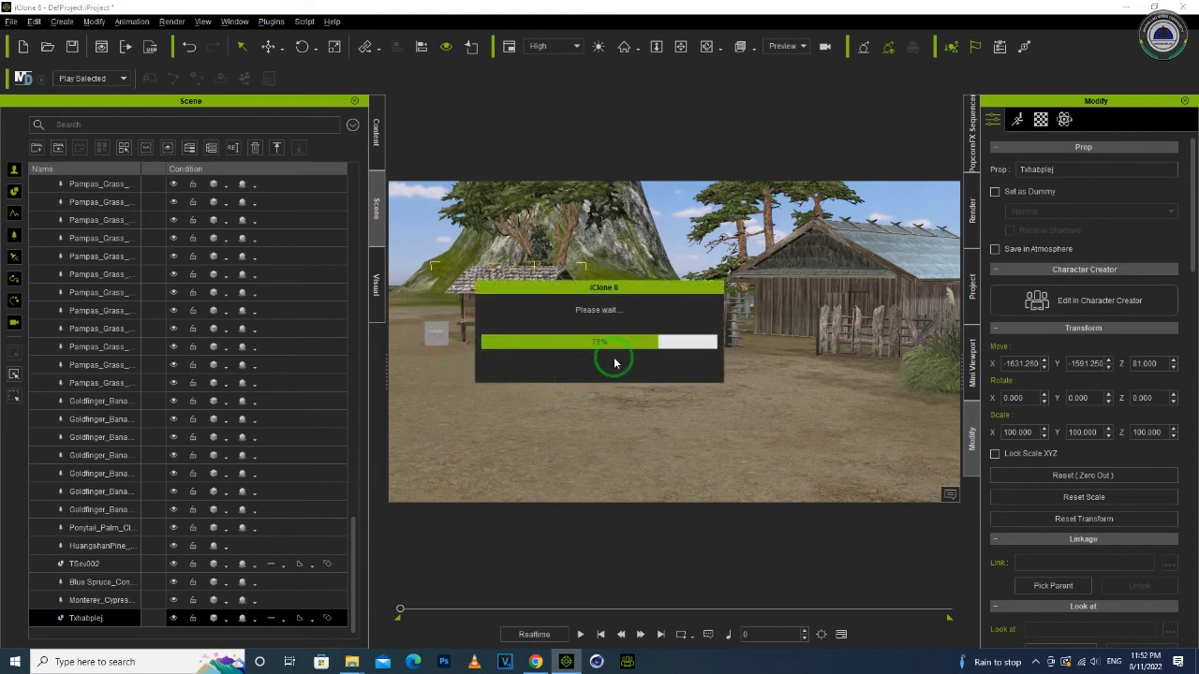
Step: Position the TsevN shed next to the Txhabplej hut and rotate it to about -110° around Z
right_click_drag(611, 360, 600, 404)
middle_click_drag(599, 404, 754, 343)
left_click_drag(745, 336, 678, 344)
right_click_drag(839, 350, 597, 349)
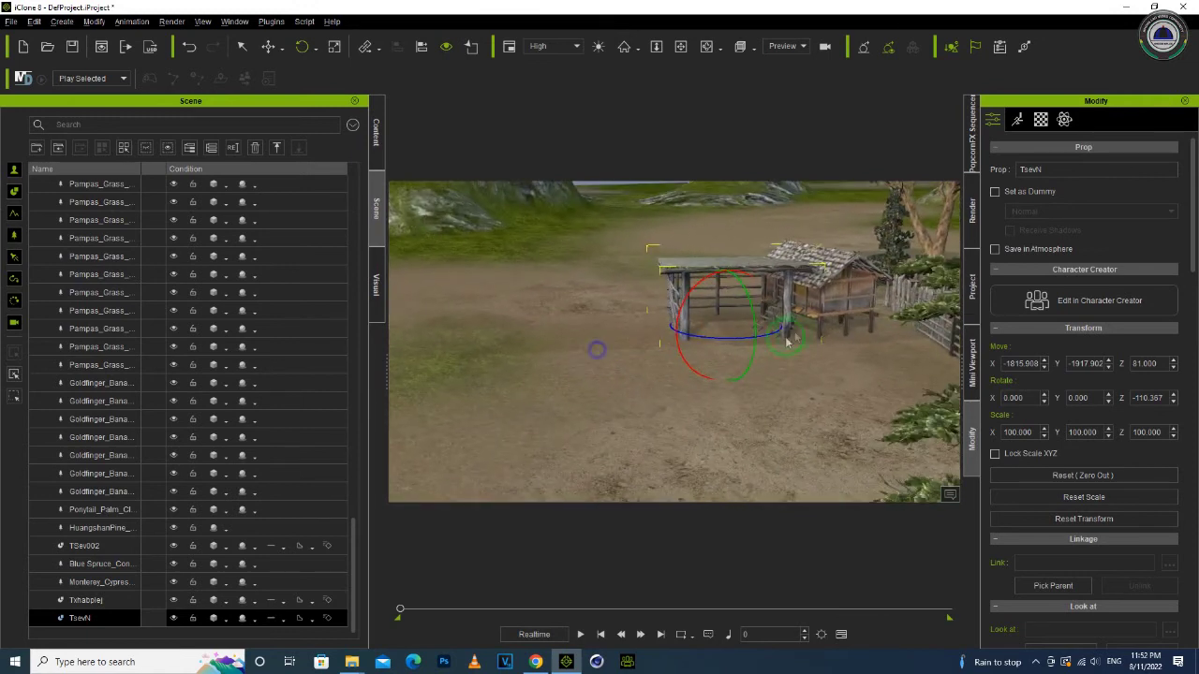
Step: Rotate the Txhabplej hut to about 74° around Z so it lines up beside the shed
left_click(830, 305)
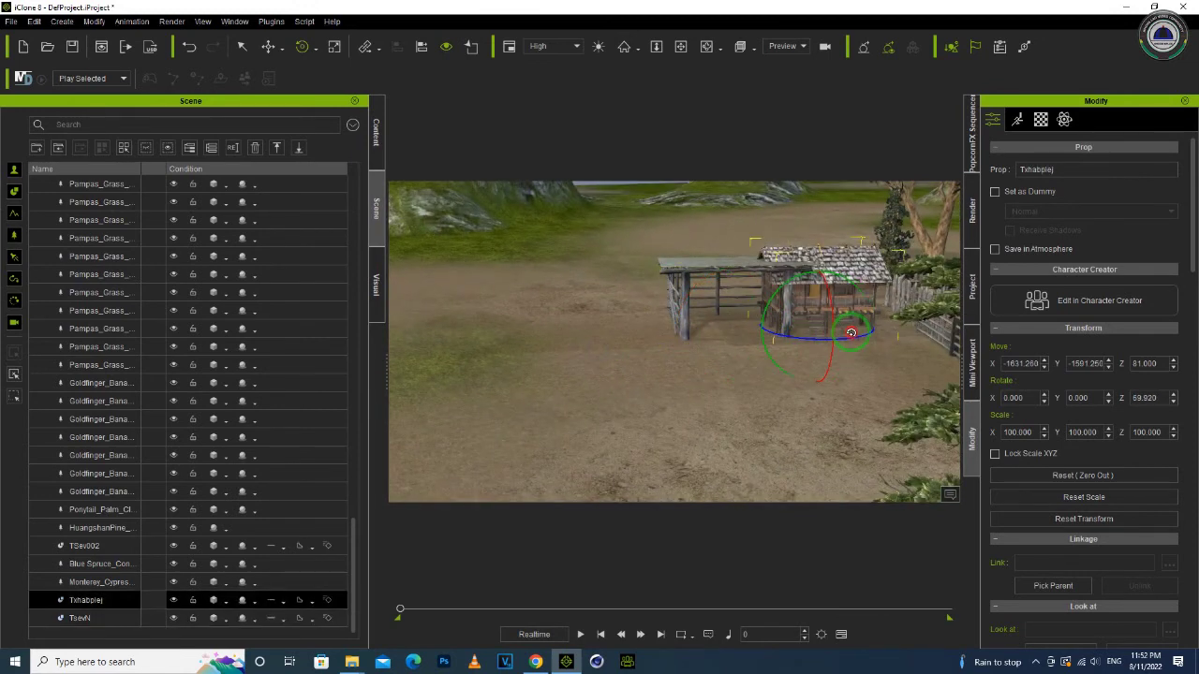
right_click_drag(853, 331, 496, 283)
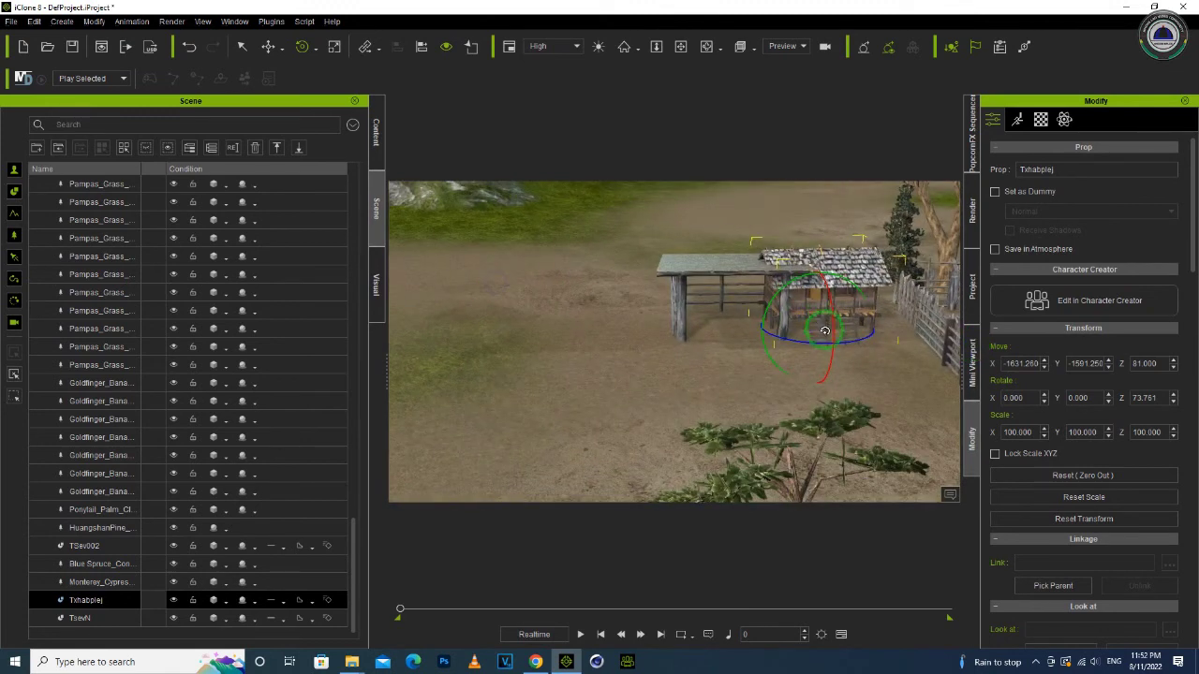
right_click_drag(901, 323, 716, 358)
Step: Move the TsevN shed away from the hut to about X -1846, Y -2000
left_click(756, 327)
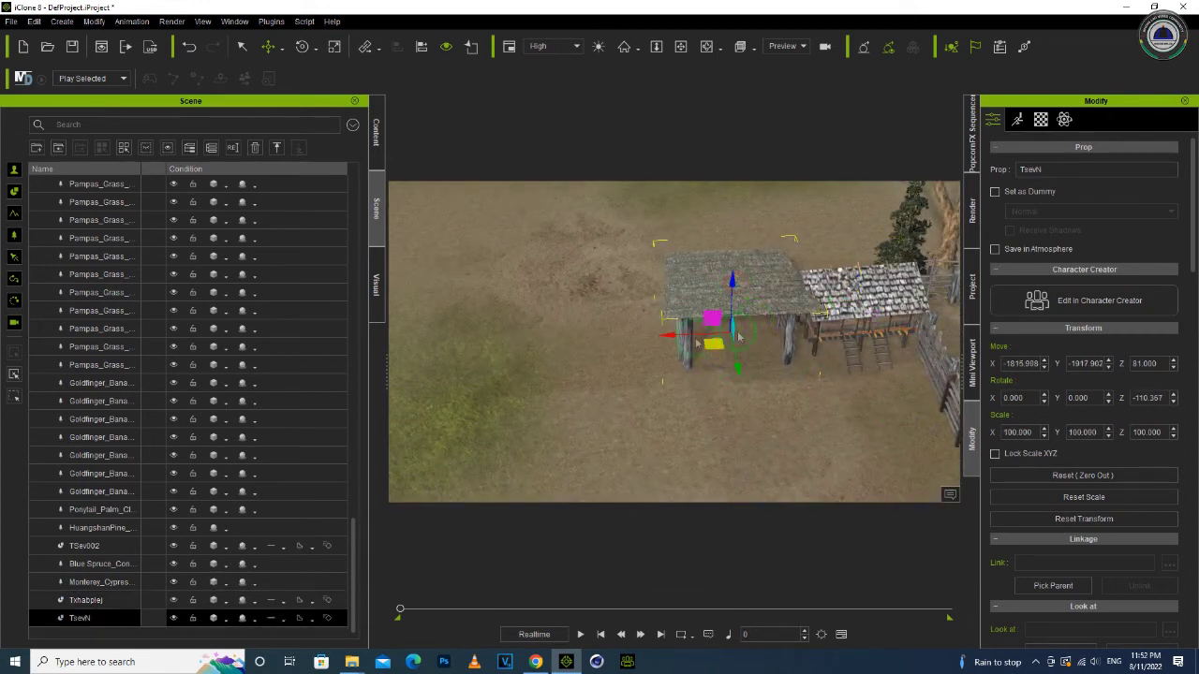
right_click_drag(653, 382, 777, 324)
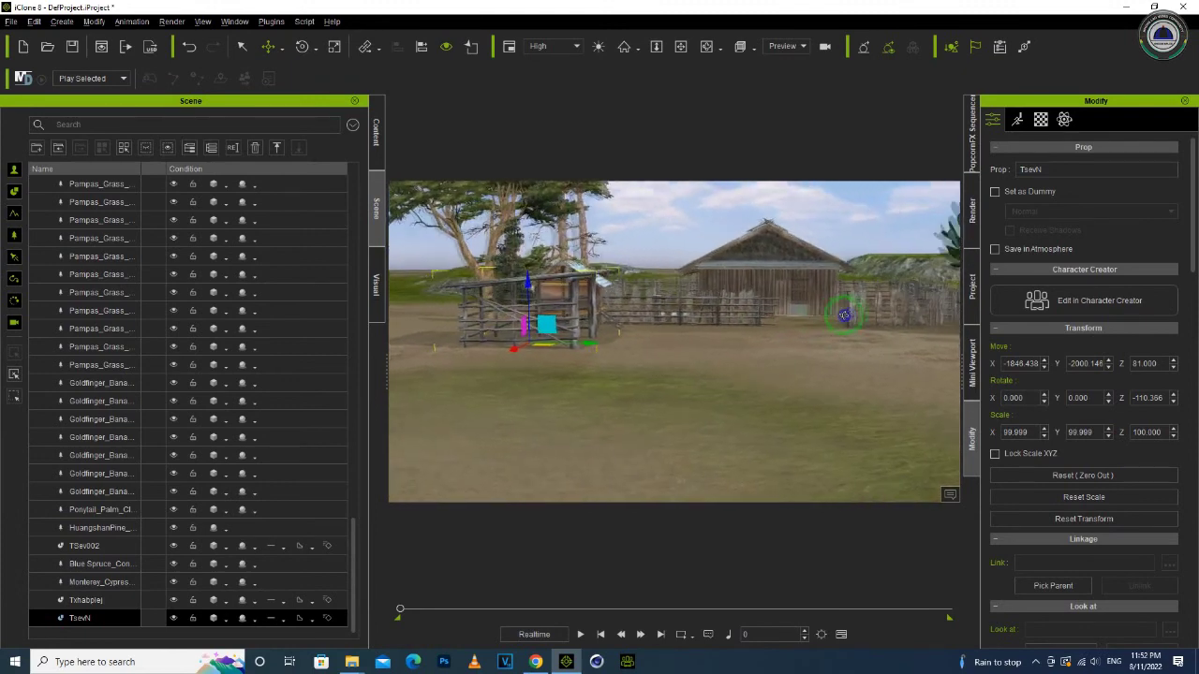